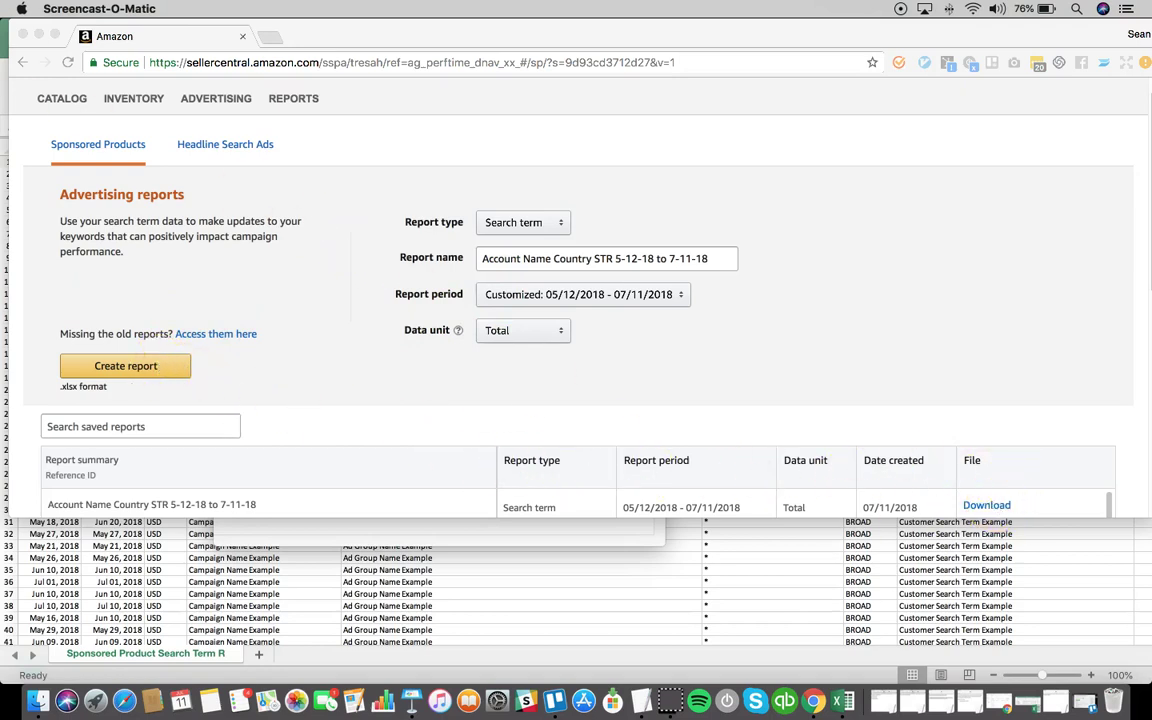
- Switch to the search term report workbook in Excel and review its column headers from Start Date through Click-Thru Rate (CTR)
{"action": "left_click", "coordinate": [39, 35]}
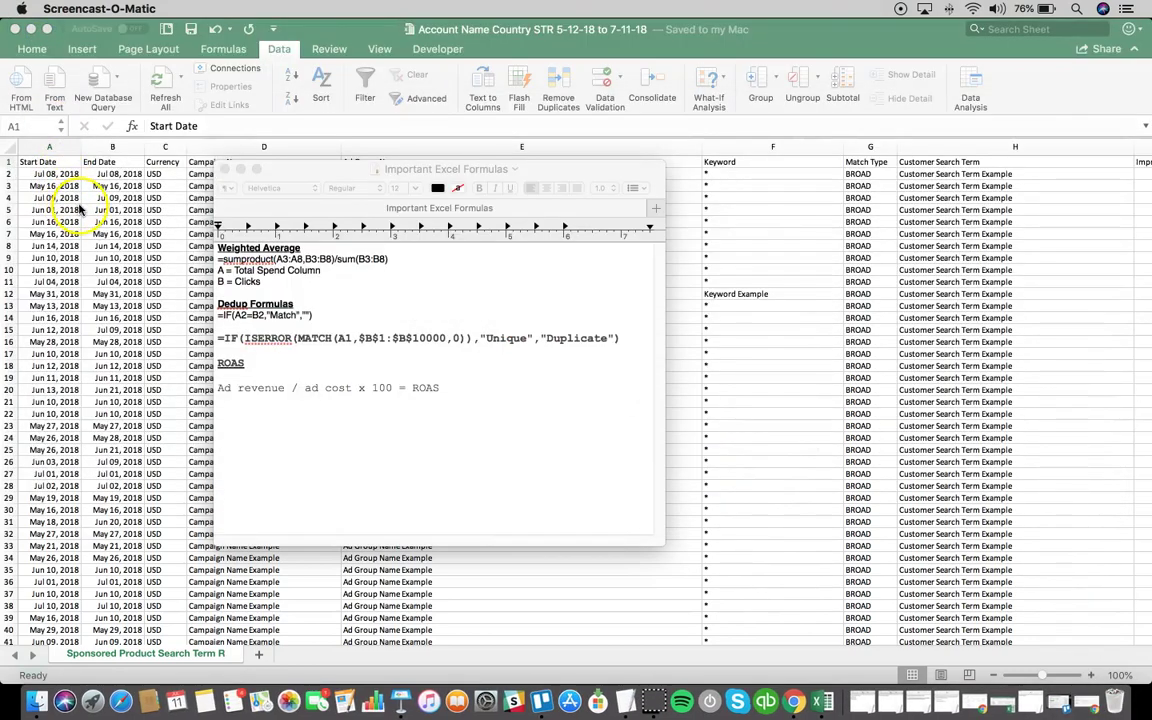
{"action": "left_click", "coordinate": [55, 188]}
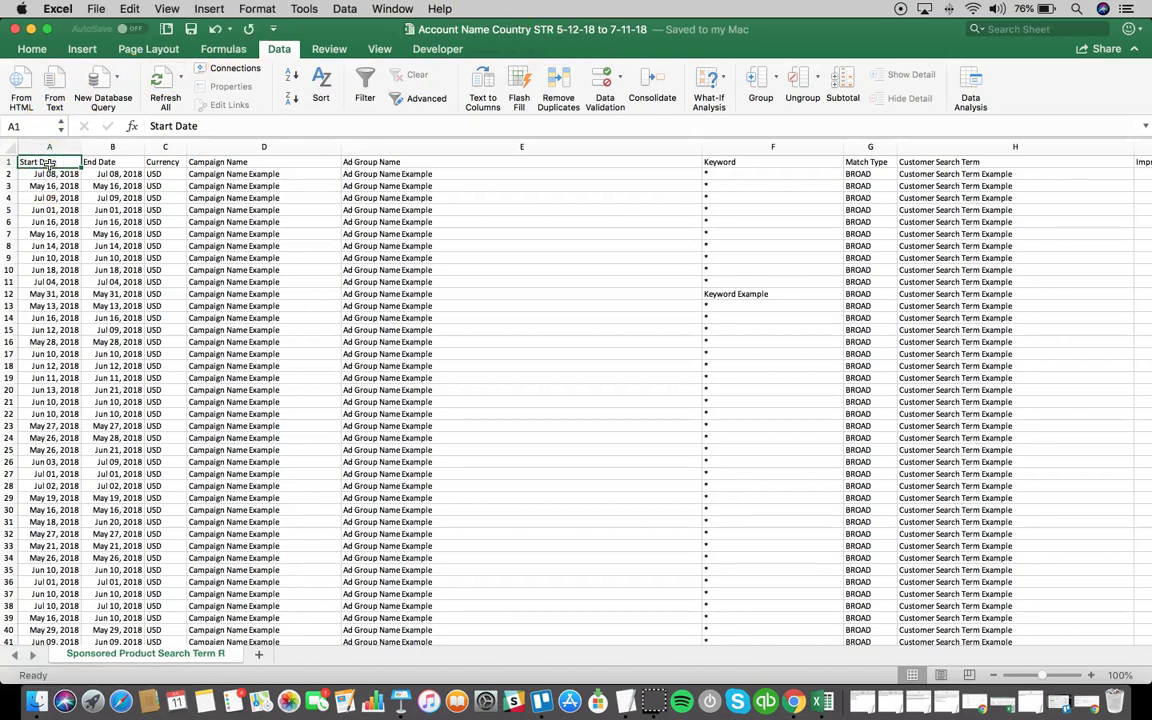
{"action": "key", "text": "Right"}
{"action": "key", "text": "Right"}
{"action": "key", "text": "Right"}
{"action": "key", "text": "Right"}
{"action": "key", "text": "Right"}
{"action": "key", "text": "Right"}
{"action": "key", "text": "Right"}
{"action": "key", "text": "Right"}
{"action": "key", "text": "Right"}
{"action": "key", "text": "Right"}
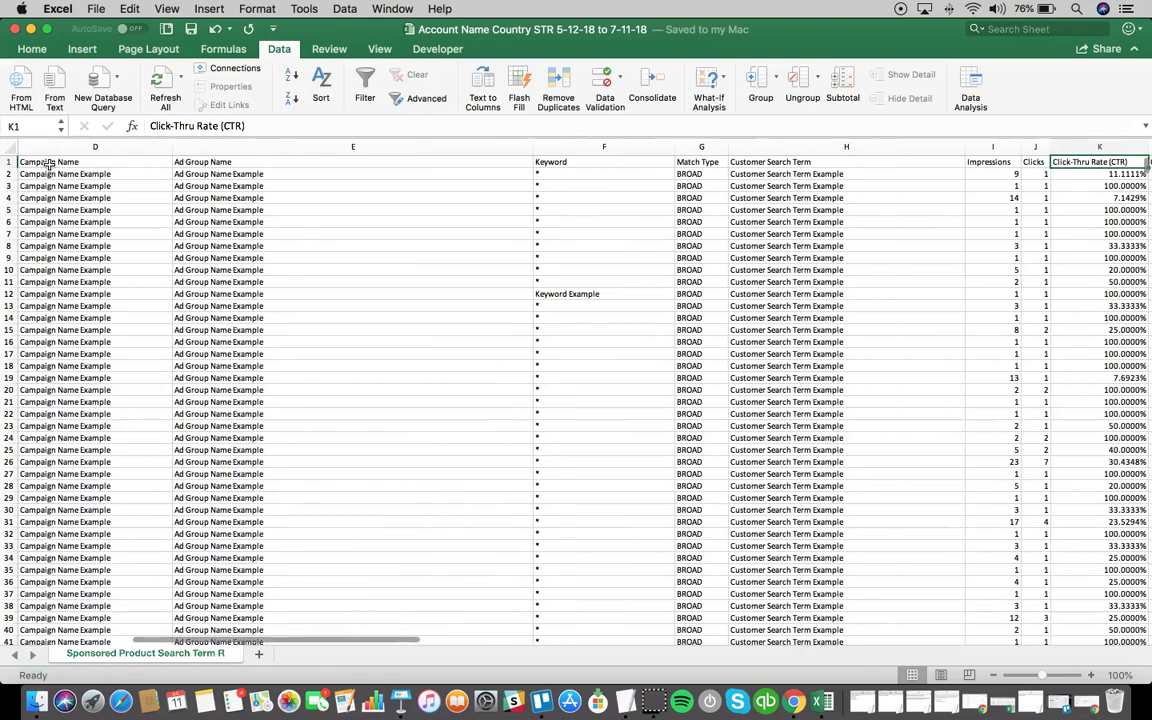
- Examine the Customer Search Term column and its first entries in the report
{"action": "key", "text": "Left"}
{"action": "key", "text": "Left"}
{"action": "key", "text": "Left"}
{"action": "key", "text": "Left"}
{"action": "key", "text": "Right"}
{"action": "key", "text": "Down"}
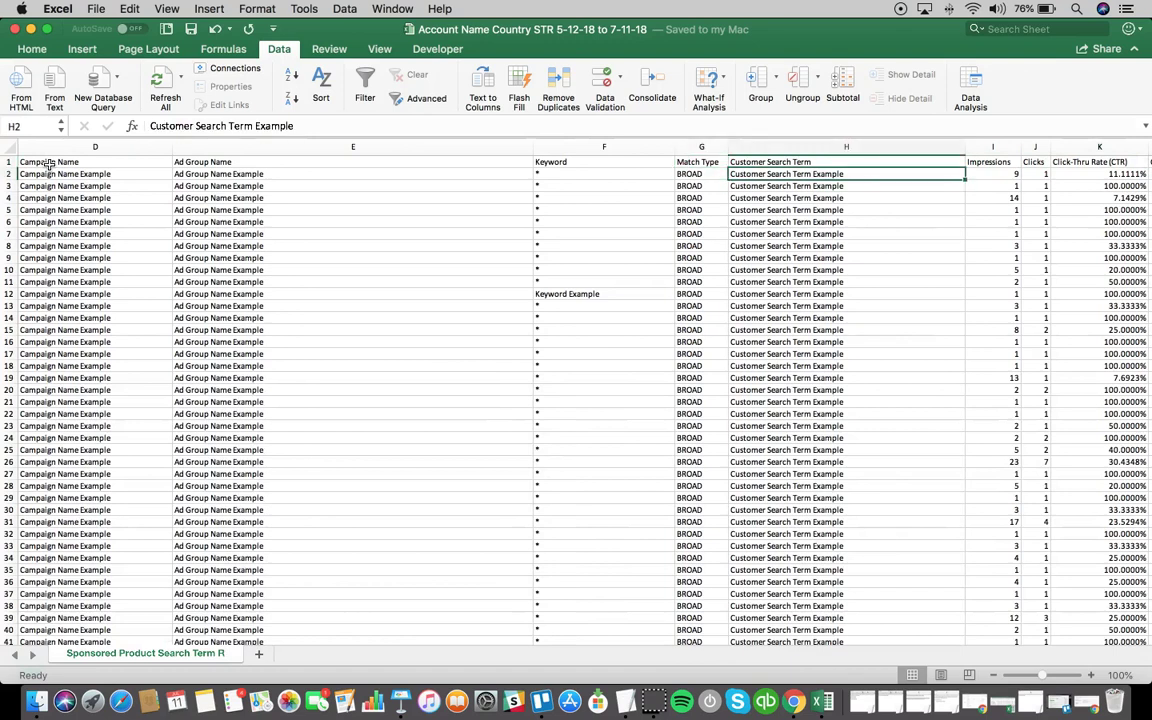
{"action": "key", "text": "Down"}
{"action": "key", "text": "Up"}
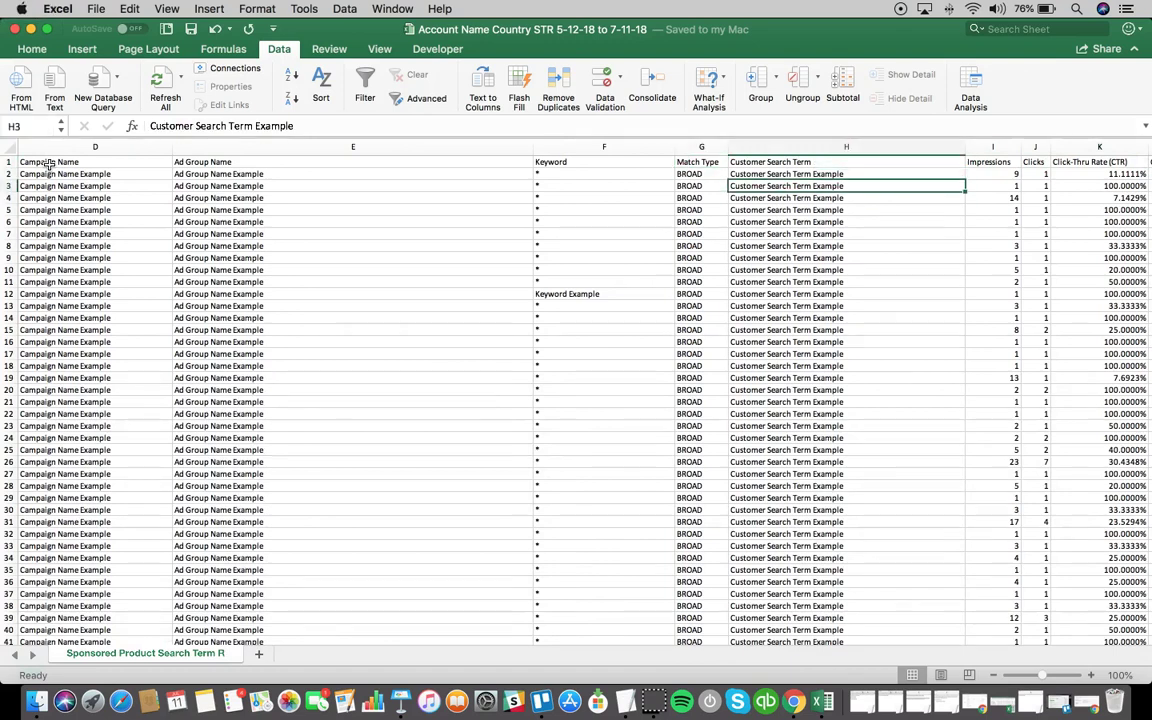
- Review the remaining performance headers from Impressions through 7 Day Other SKU Units
{"action": "key", "text": "Up"}
{"action": "key", "text": "Right"}
{"action": "key", "text": "Right"}
{"action": "key", "text": "Right"}
{"action": "key", "text": "Right"}
{"action": "key", "text": "Right"}
{"action": "key", "text": "Right"}
{"action": "key", "text": "Right"}
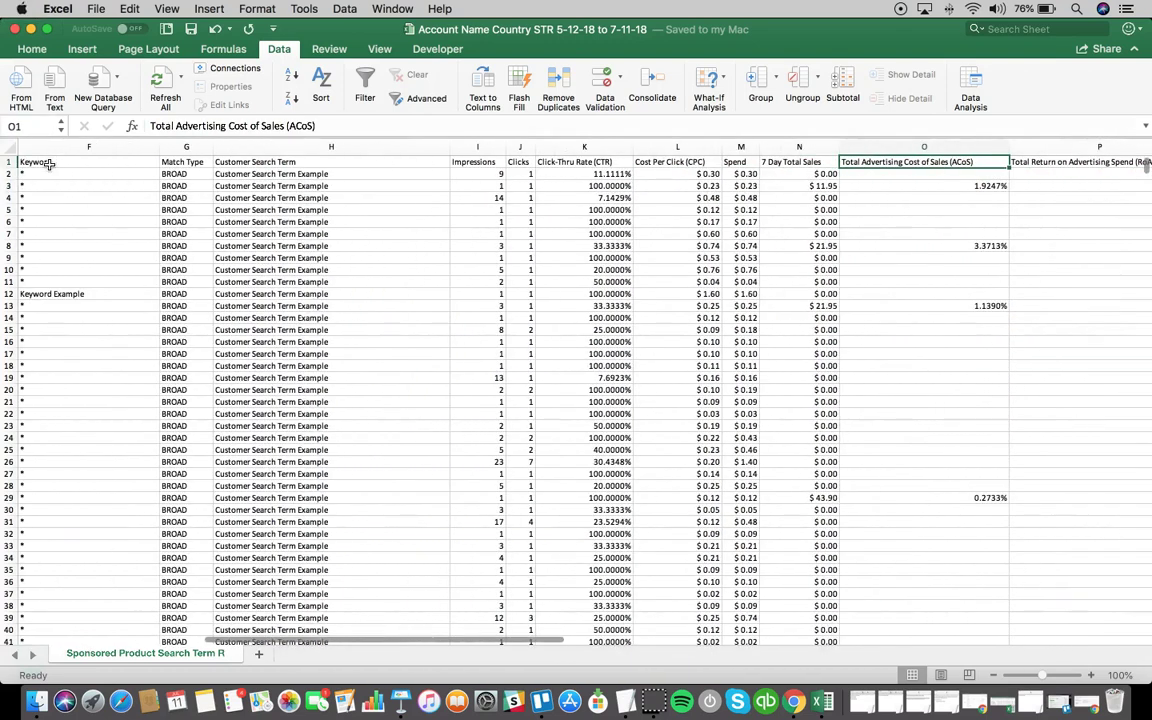
{"action": "key", "text": "Right"}
{"action": "key", "text": "Right"}
{"action": "key", "text": "Right"}
{"action": "key", "text": "Right"}
{"action": "key", "text": "Right"}
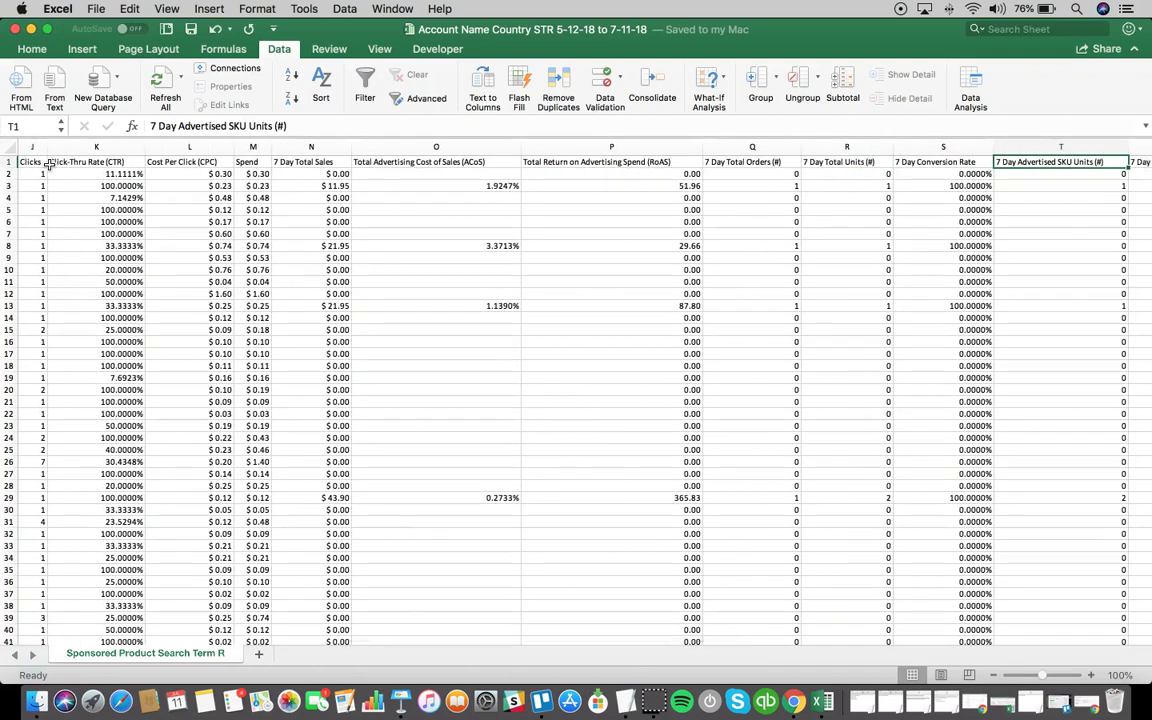
{"action": "key", "text": "Right"}
{"action": "key", "text": "Left"}
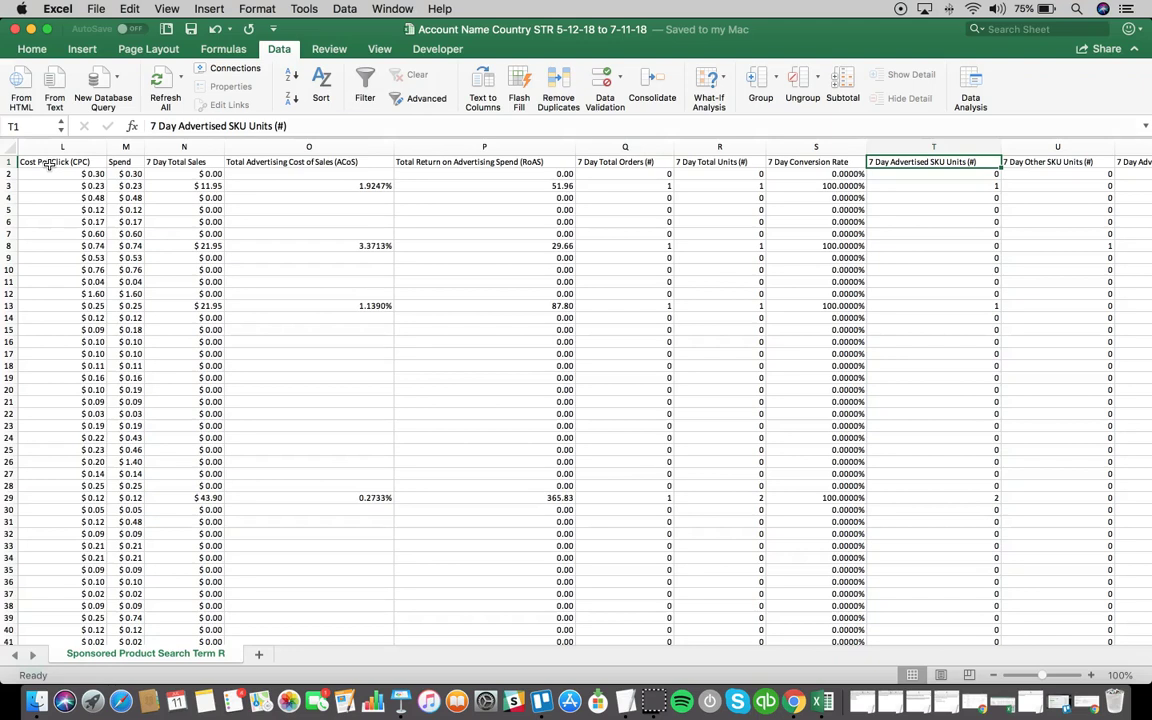
- Turn on filtering for the report's headers and keep only rows with 7 Day Advertised SKU Units greater than or equal to 3
{"action": "key", "text": "ctrl+Home"}
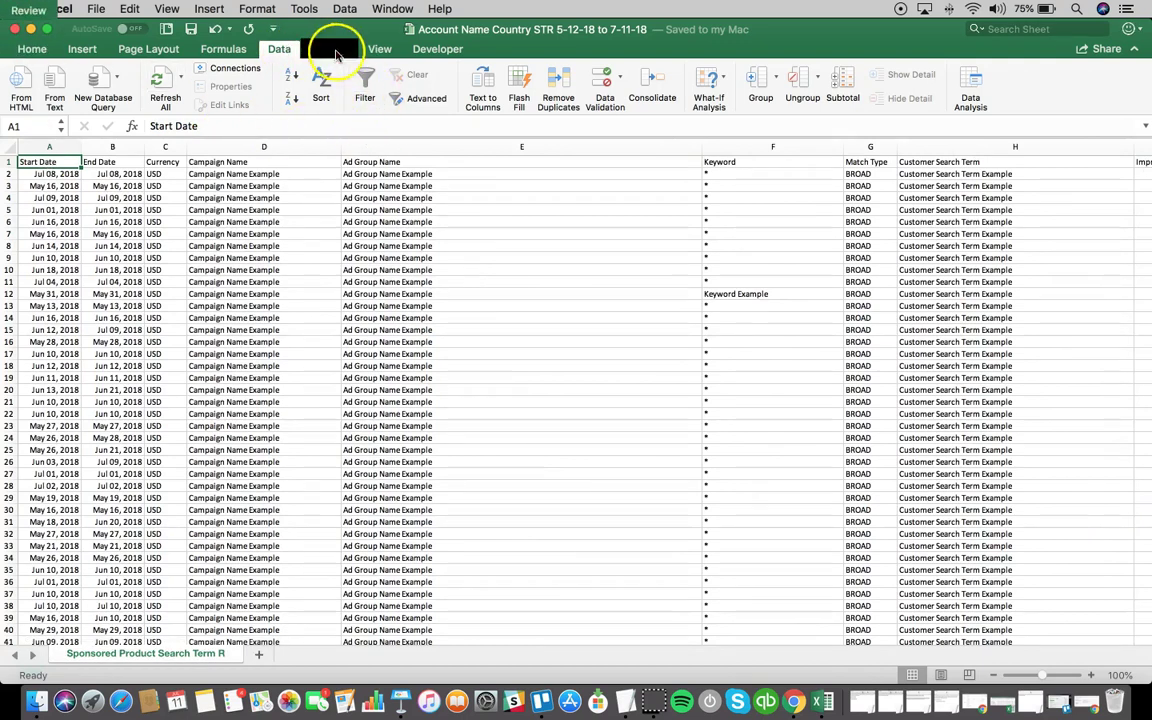
{"action": "left_click", "coordinate": [362, 70]}
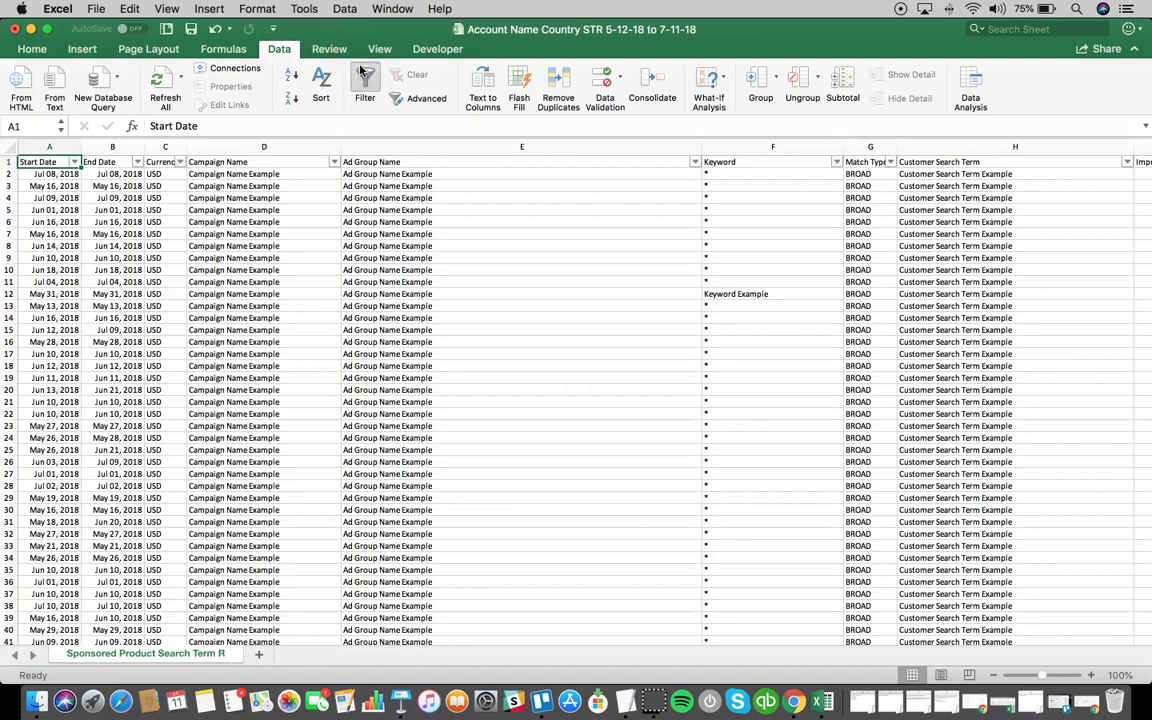
{"action": "key", "text": "Right"}
{"action": "key", "text": "Right"}
{"action": "key", "text": "Right"}
{"action": "key", "text": "Right"}
{"action": "key", "text": "Right"}
{"action": "key", "text": "Right"}
{"action": "key", "text": "Right"}
{"action": "key", "text": "Right"}
{"action": "key", "text": "Right"}
{"action": "key", "text": "Right"}
{"action": "key", "text": "Right"}
{"action": "key", "text": "Right"}
{"action": "key", "text": "Right"}
{"action": "key", "text": "Right"}
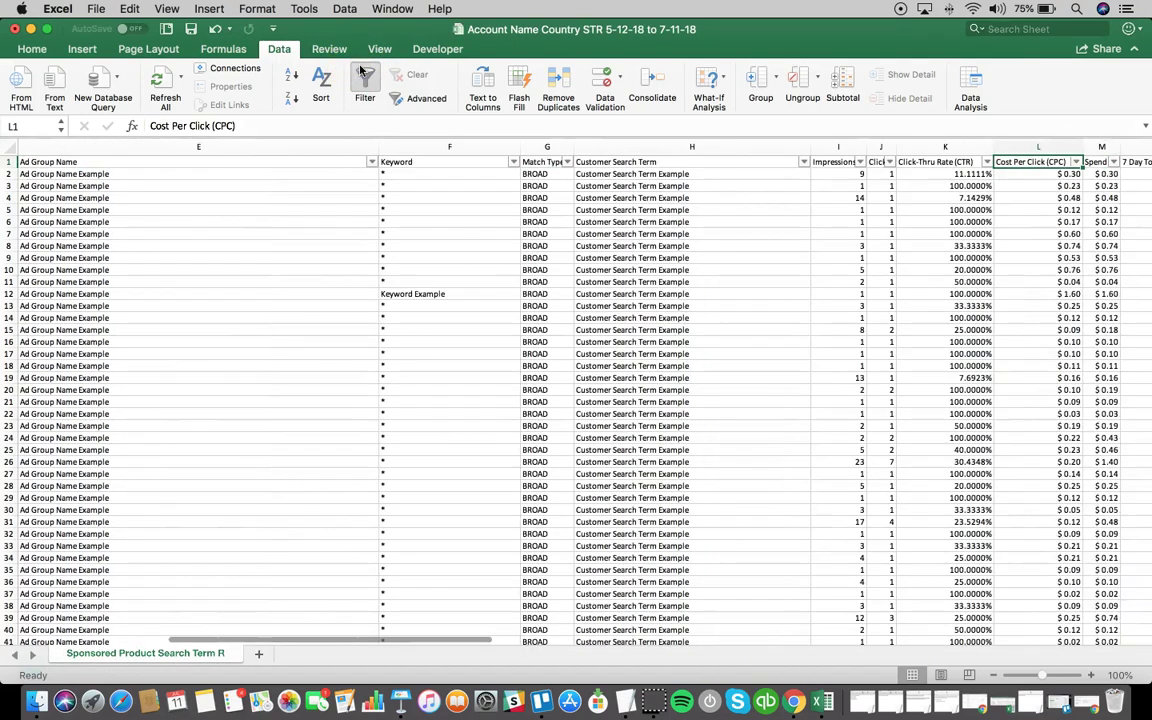
{"action": "key", "text": "Right"}
{"action": "key", "text": "Right"}
{"action": "key", "text": "Right"}
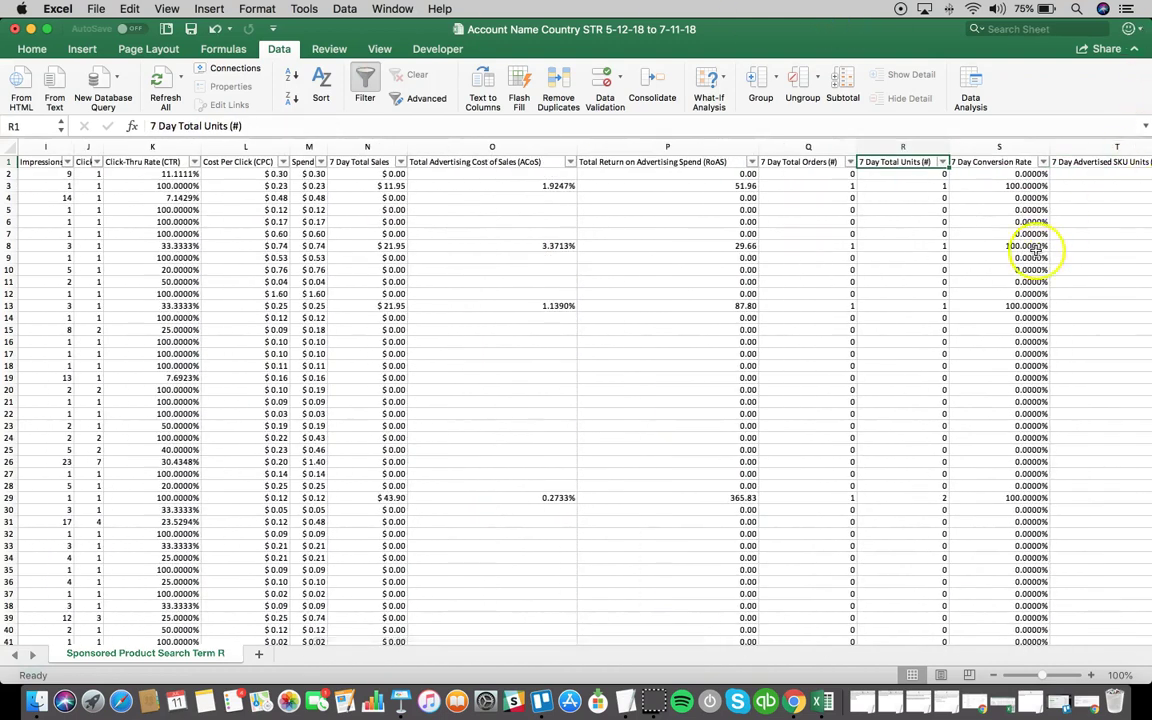
{"action": "left_click", "coordinate": [1083, 160]}
{"action": "key", "text": "Right"}
{"action": "key", "text": "Left"}
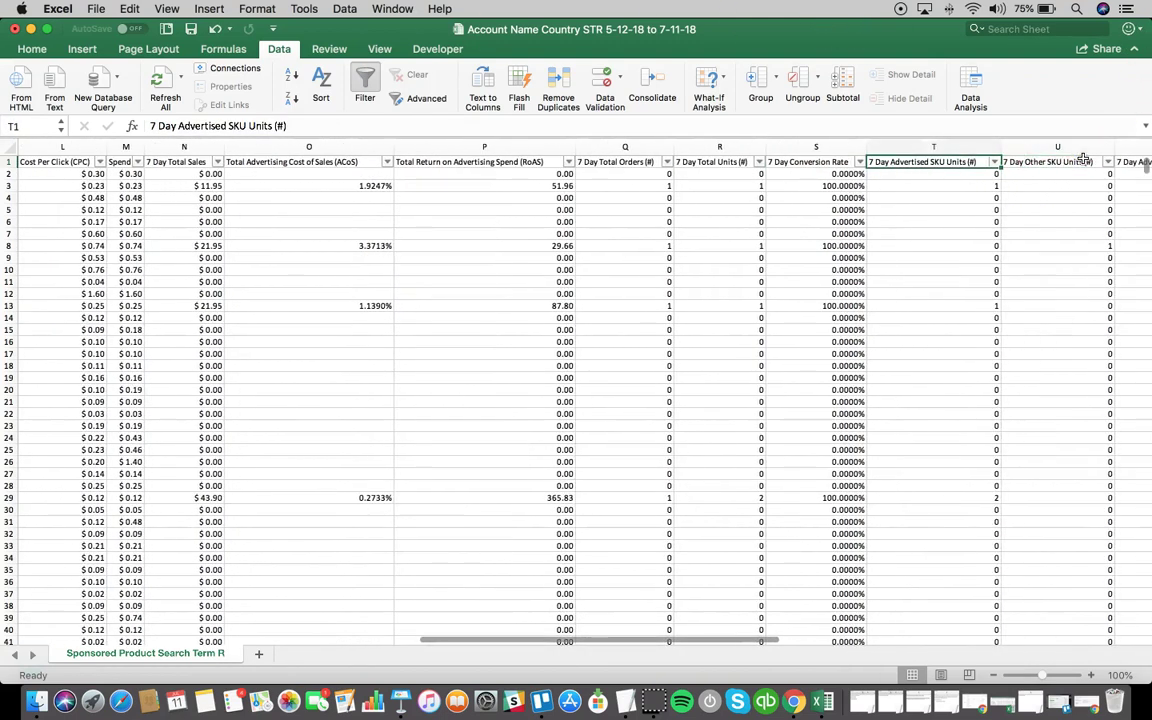
{"action": "left_click", "coordinate": [992, 161]}
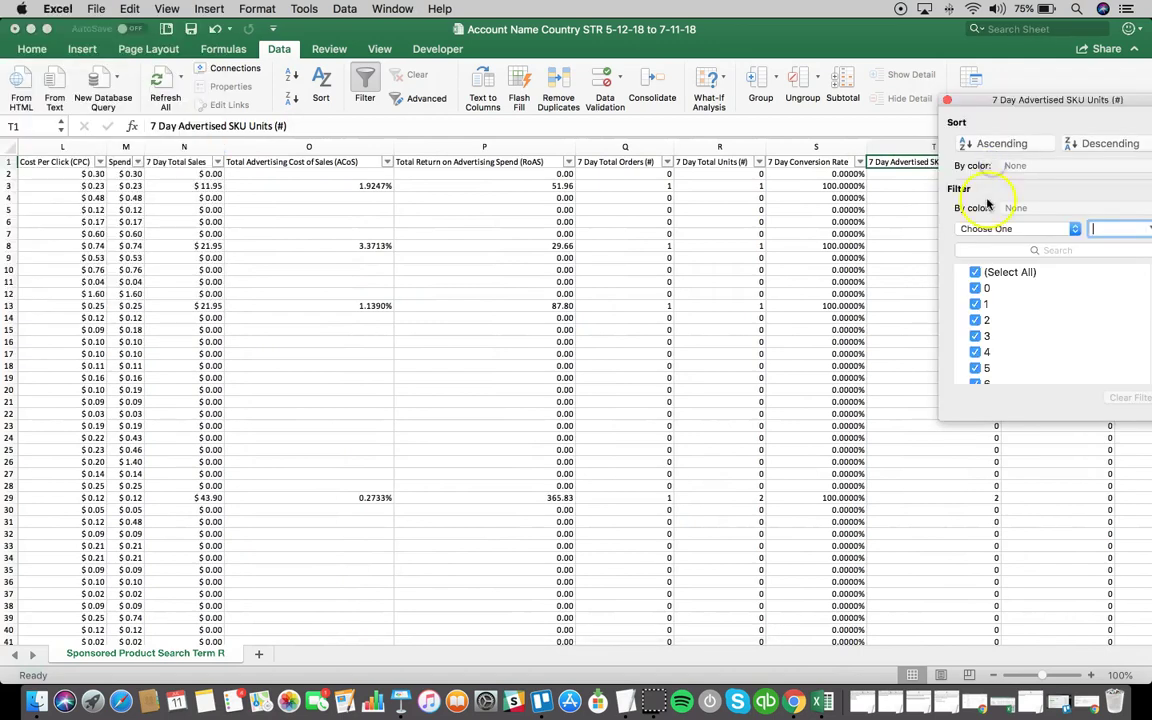
{"action": "left_click", "coordinate": [973, 229]}
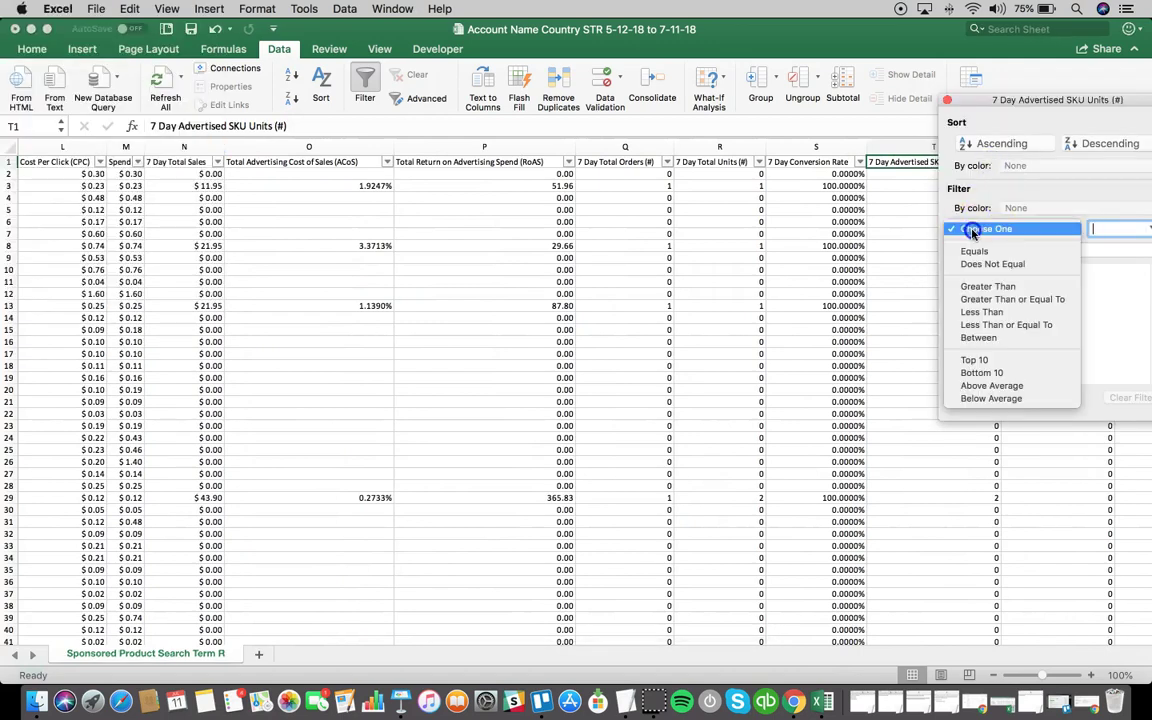
{"action": "left_click", "coordinate": [985, 299]}
{"action": "type", "text": "3"}
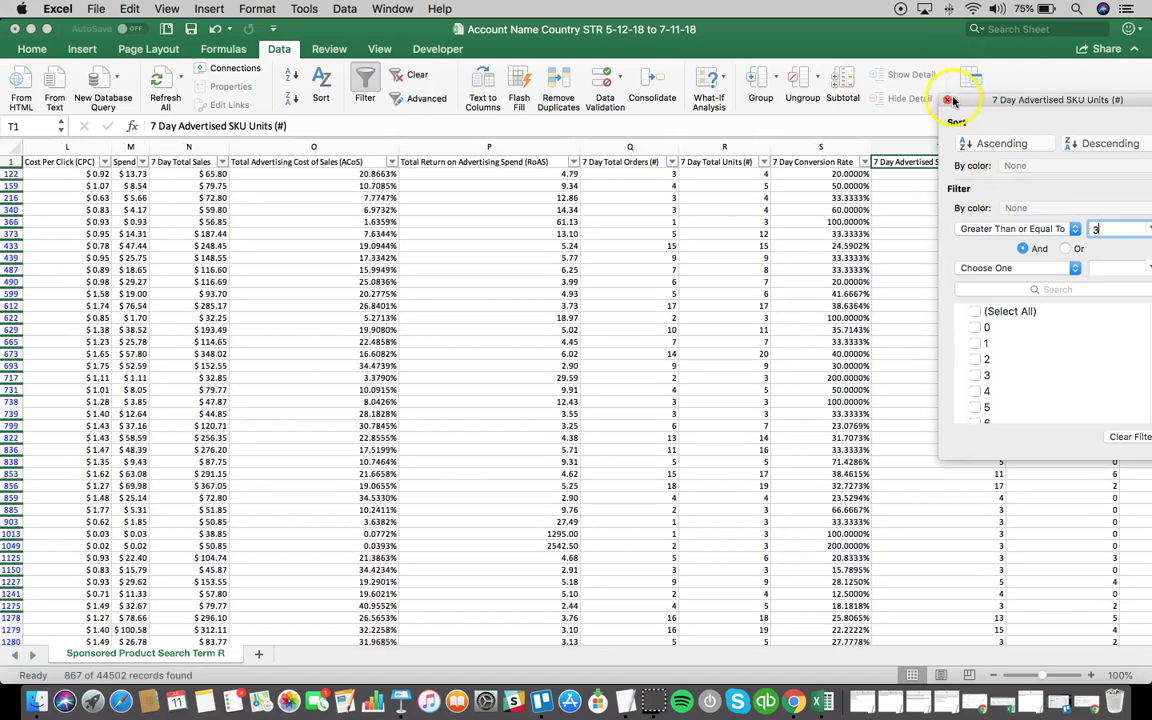
{"action": "left_click", "coordinate": [858, 92]}
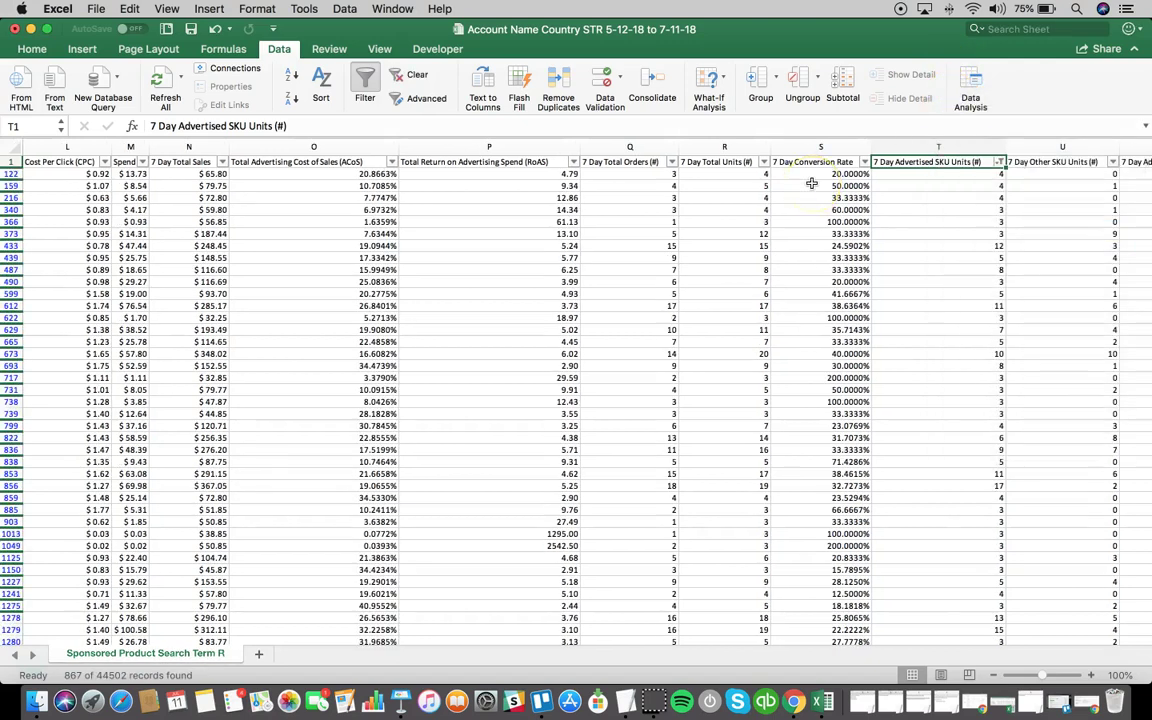
- Copy all the filtered report data and paste it into a new sheet starting at A1
{"action": "key", "text": "super+a"}
{"action": "scroll", "coordinate": [811, 183], "scroll_direction": "down", "scroll_amount": 20}
{"action": "key", "text": "super+c"}
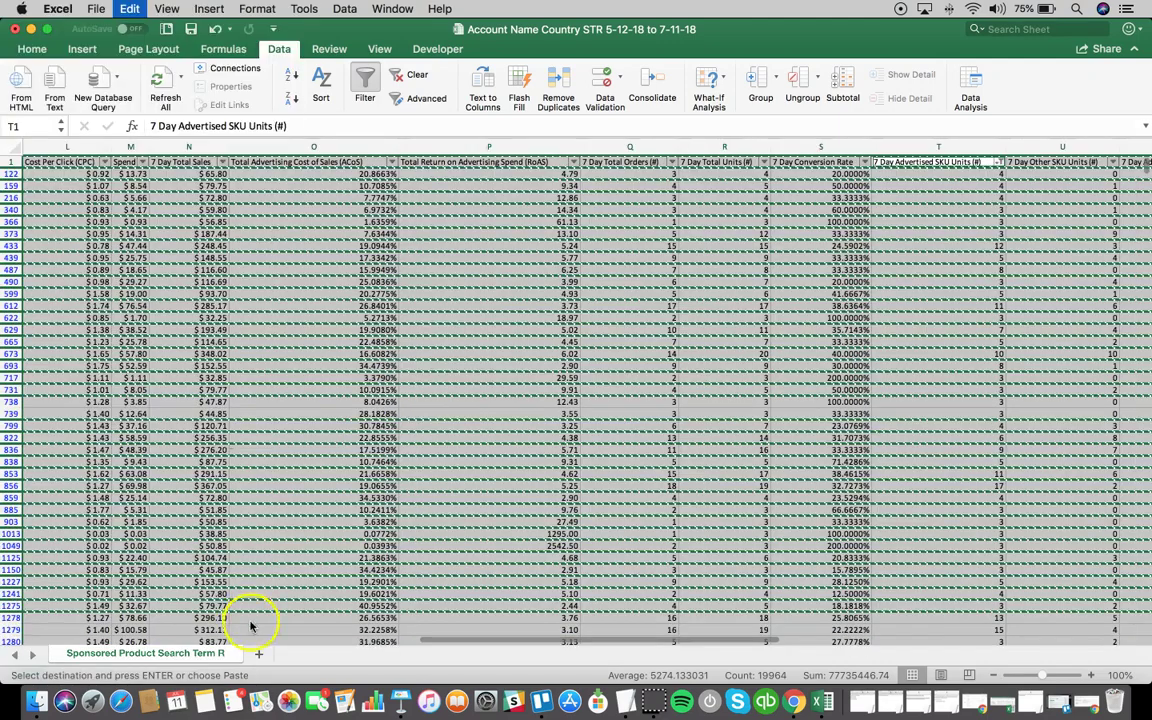
{"action": "left_click", "coordinate": [258, 657]}
{"action": "key", "text": "super+v"}
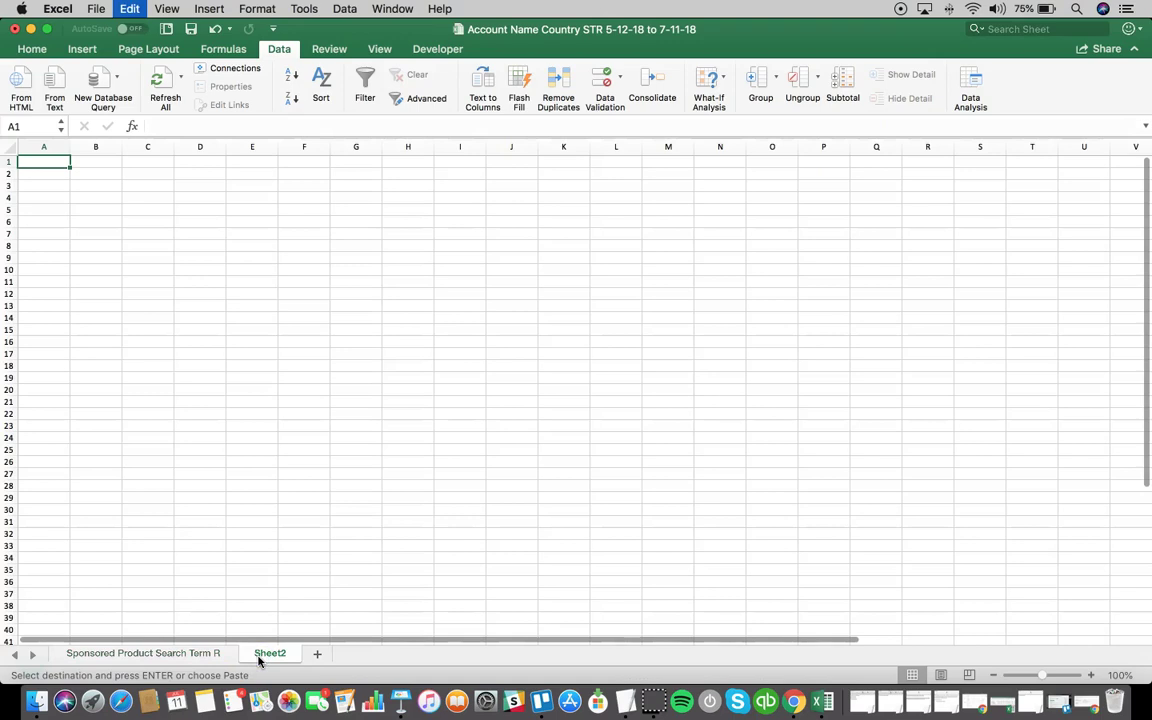
- Insert a new column before Impressions on the new sheet and give it the header "dedup"
{"action": "left_click", "coordinate": [462, 147]}
{"action": "right_click", "coordinate": [463, 147]}
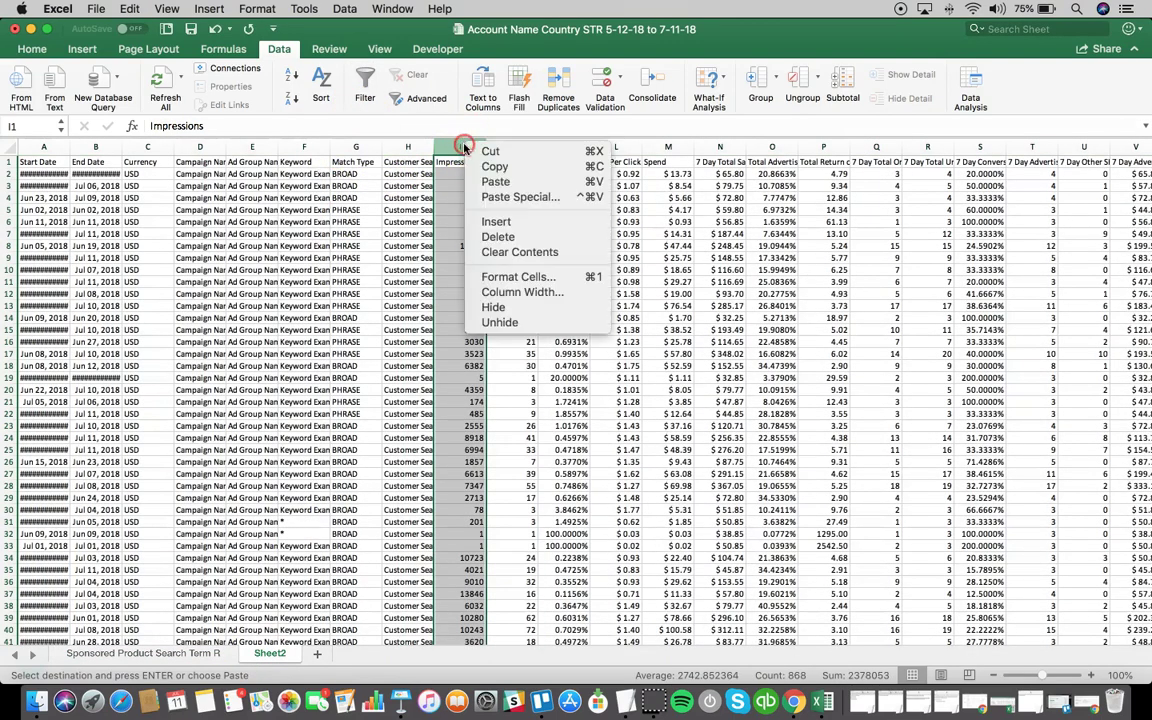
{"action": "left_click", "coordinate": [496, 222]}
{"action": "key", "text": "Escape"}
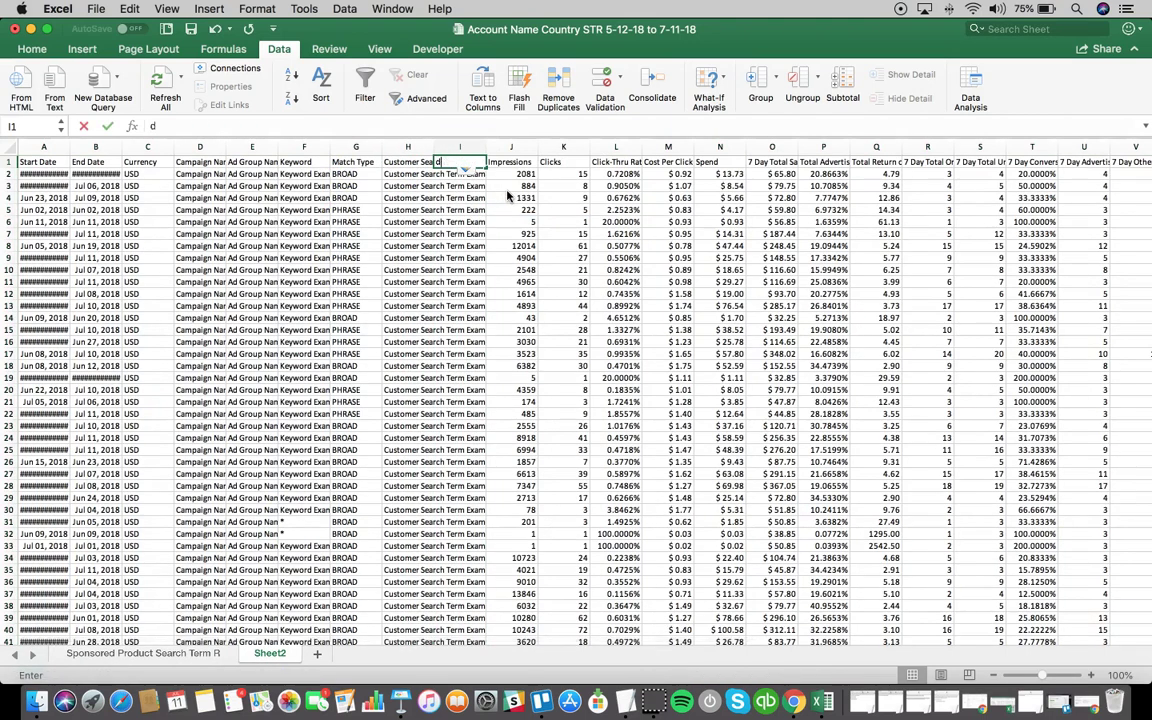
{"action": "type", "text": "dedup"}
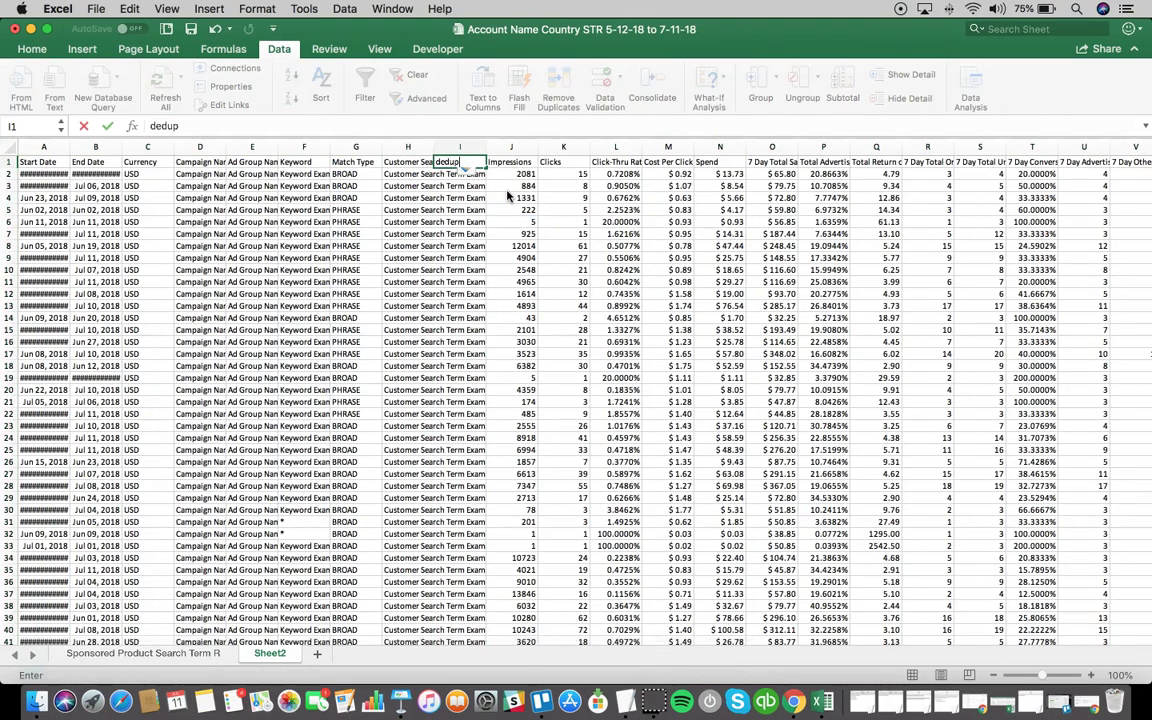
{"action": "key", "text": "Return"}
- Copy the ISERROR/MATCH Unique-Duplicate formula from the Important Excel Formulas note in TextEdit and paste it into cell I2 in Excel
{"action": "key", "text": "ctrl+c"}
{"action": "key", "text": "super+Tab"}
{"action": "key", "text": "super+Tab"}
{"action": "key", "text": "super+Tab"}
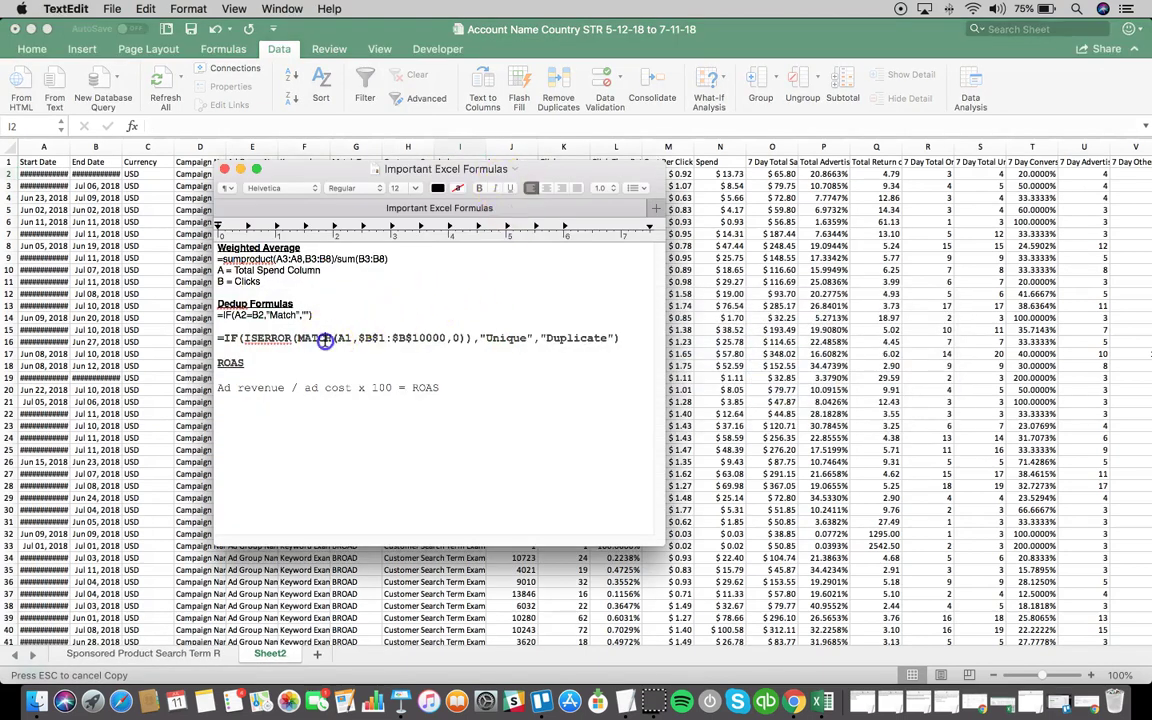
{"action": "triple_click", "coordinate": [325, 341]}
{"action": "key", "text": "super+c"}
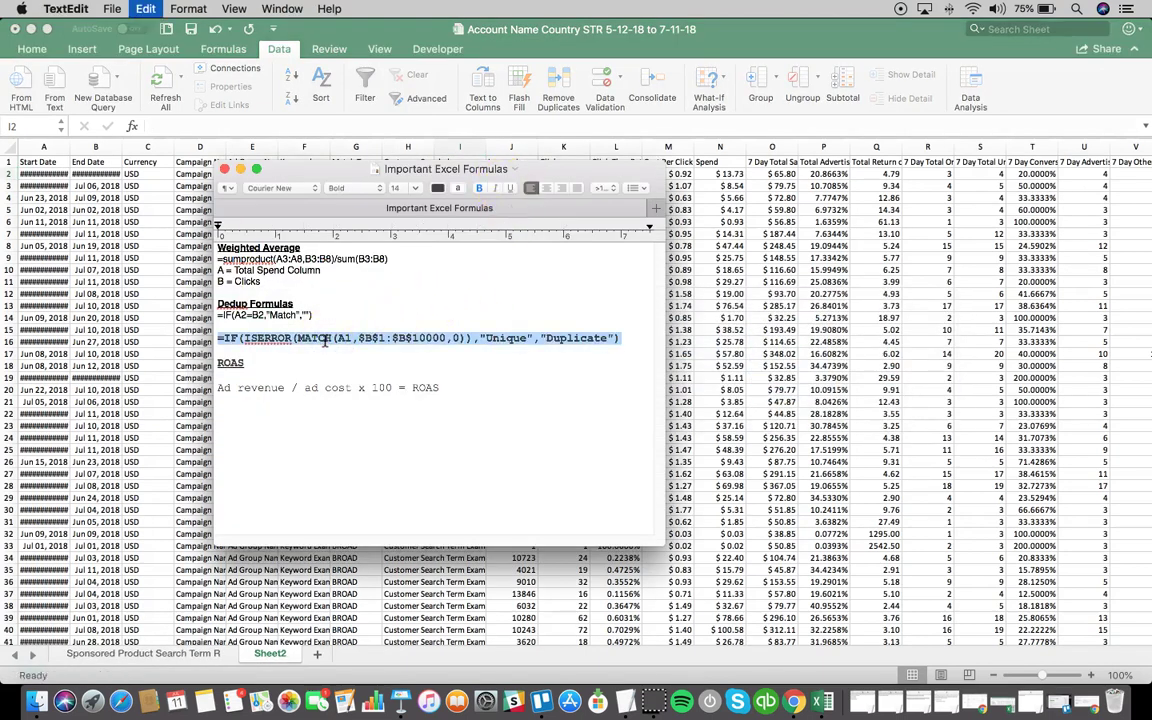
{"action": "key", "text": "super+Tab"}
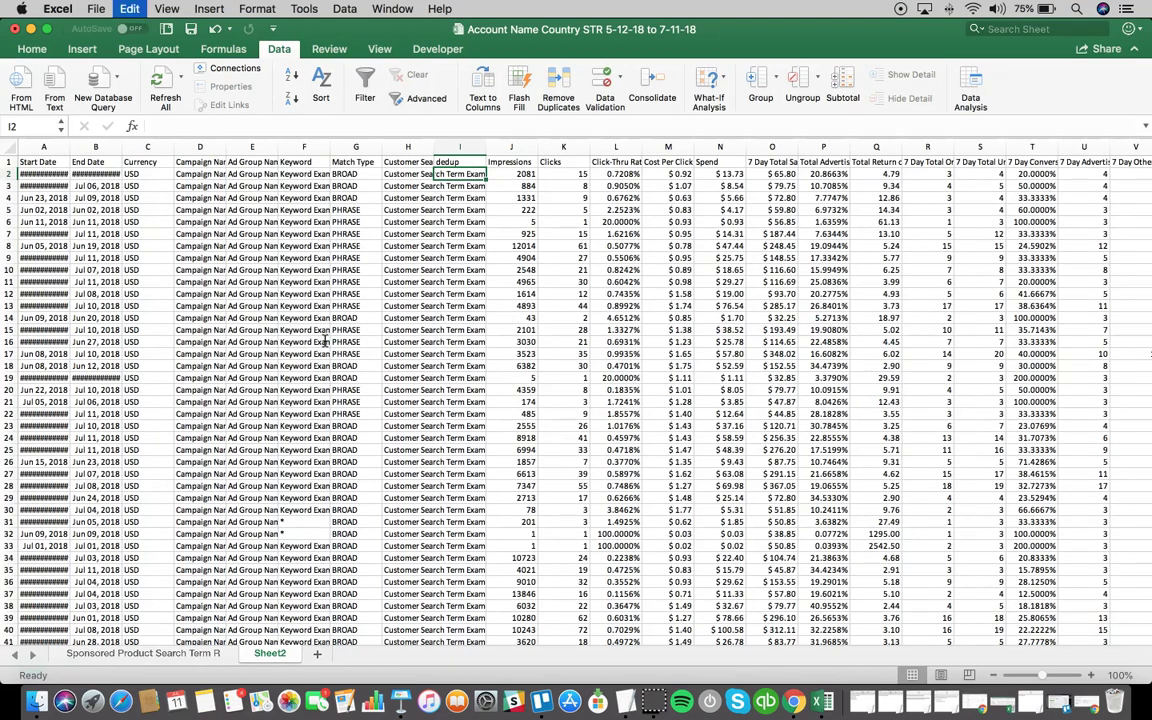
{"action": "key", "text": "super+v"}
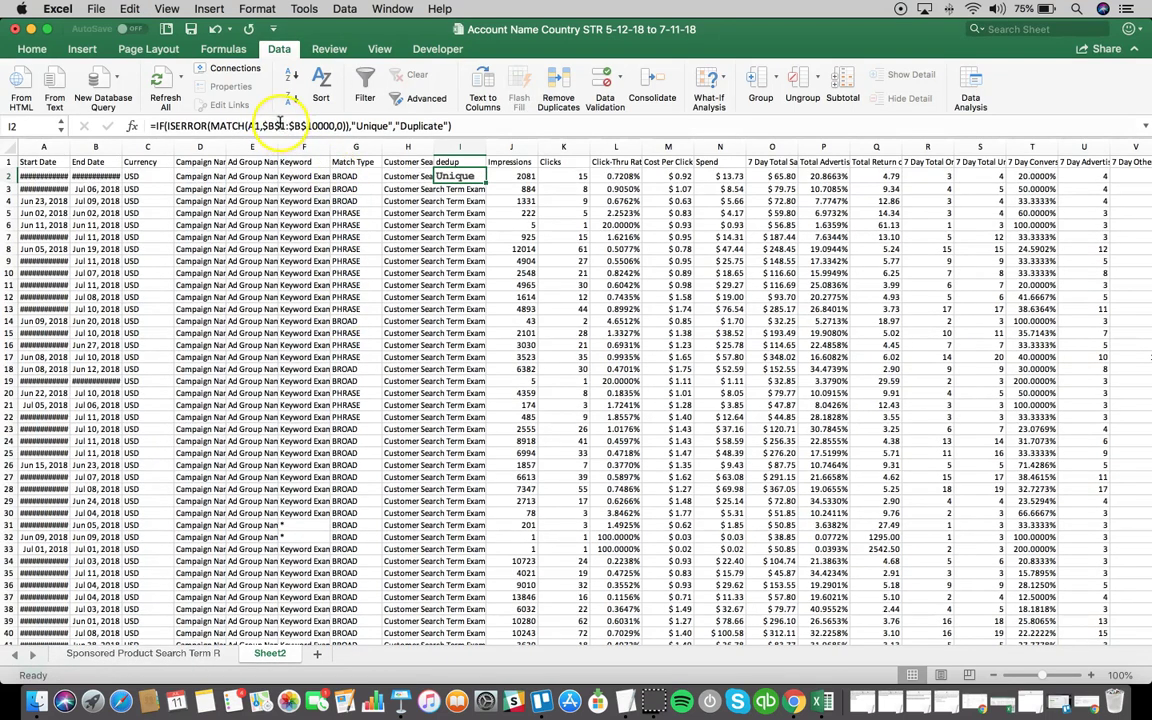
- Change the MATCH lookup value in the I2 formula to H2, the first customer search term
{"action": "left_click", "coordinate": [274, 121]}
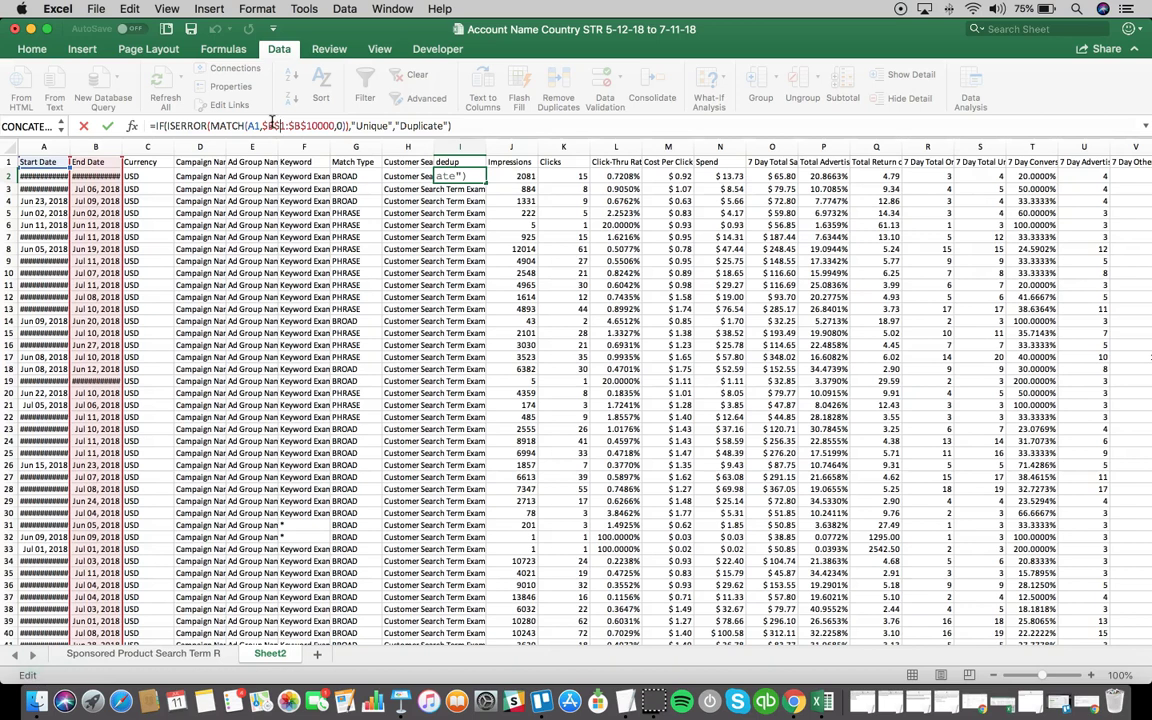
{"action": "double_click", "coordinate": [256, 126]}
{"action": "key", "text": "Delete"}
{"action": "key", "text": "Delete"}
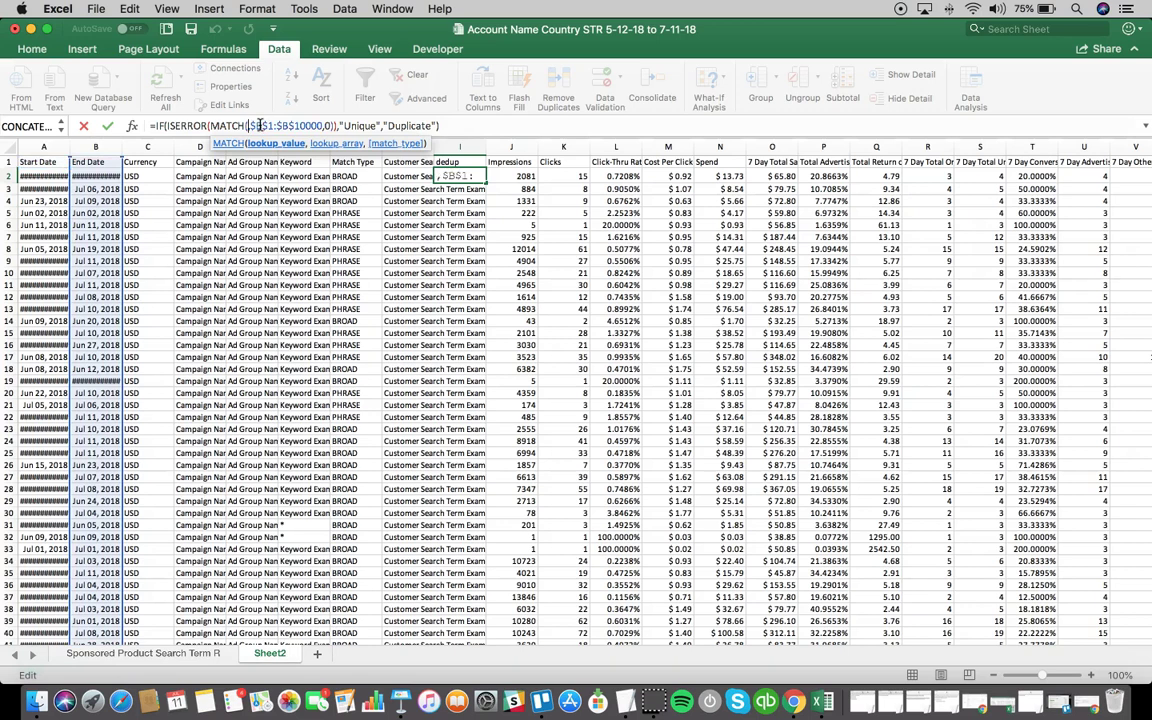
{"action": "type", "text": "H2"}
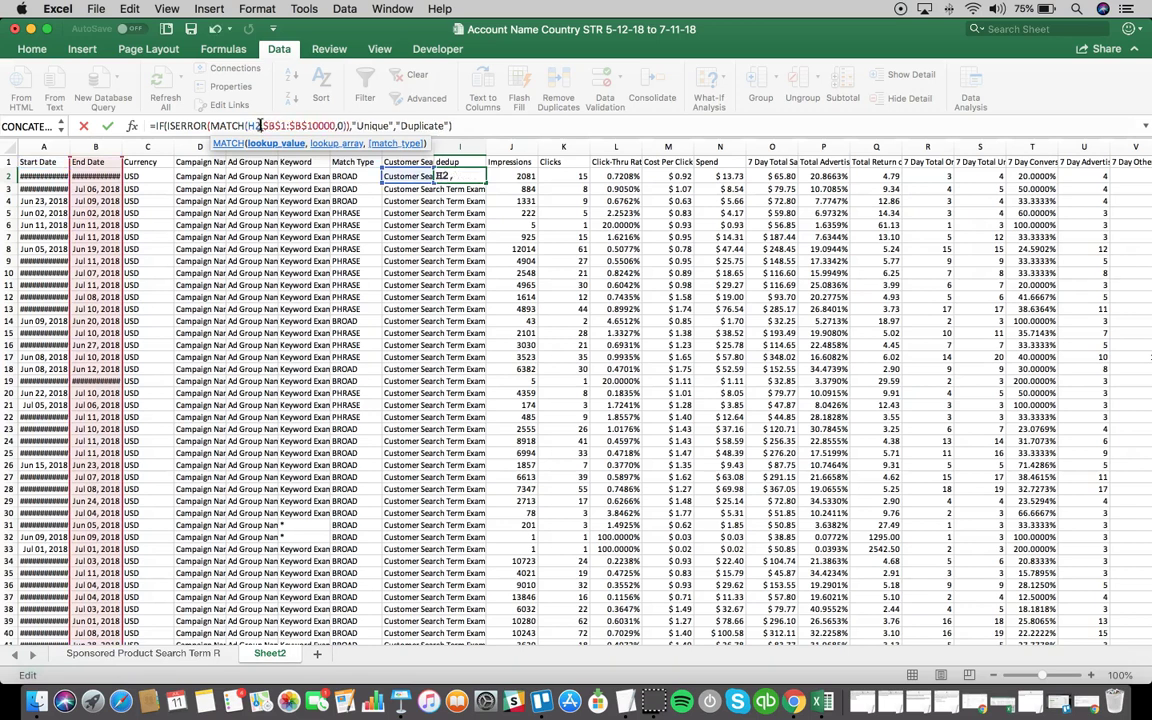
- Set the MATCH lookup array in the I2 formula to the Keyword range $F$2:$F$10000 and commit the formula
{"action": "type", "text": ",$"}
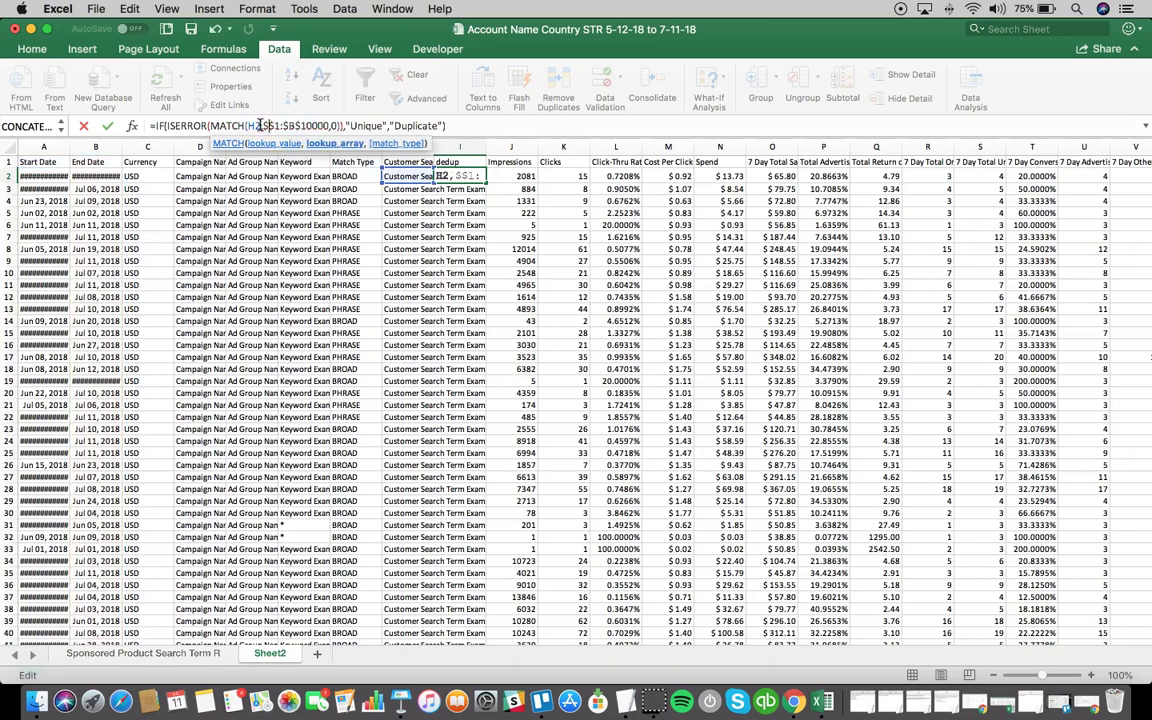
{"action": "type", "text": "D"}
{"action": "key", "text": "BackSpace"}
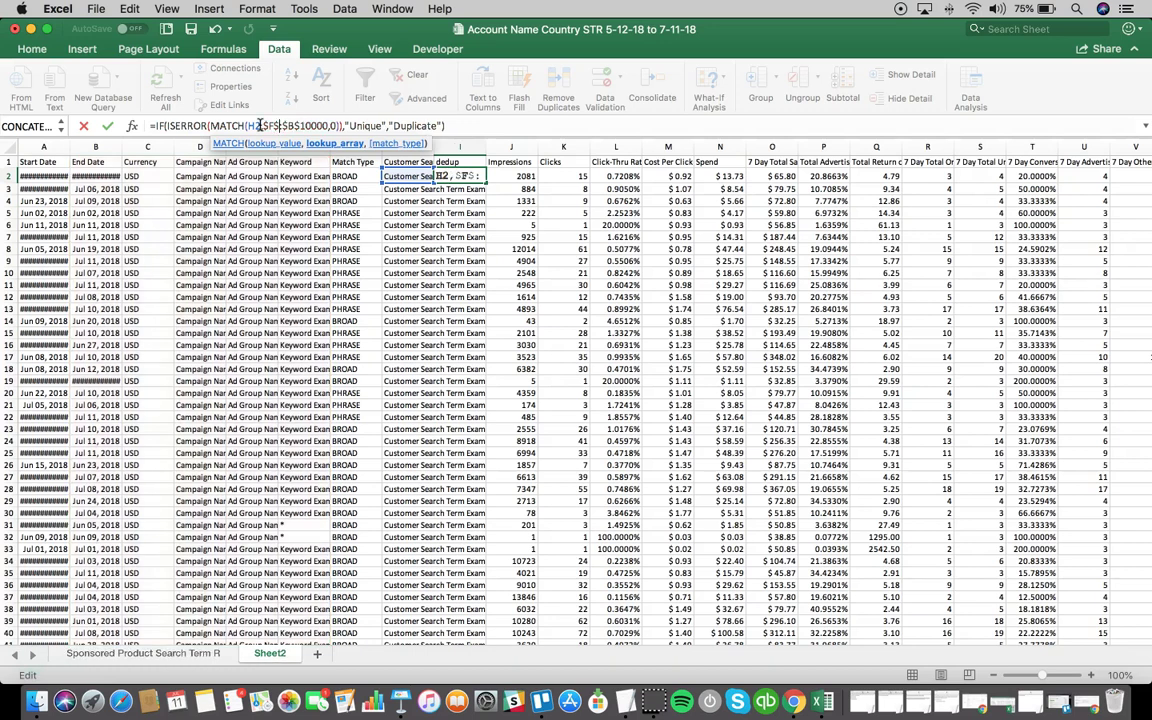
{"action": "type", "text": "2"}
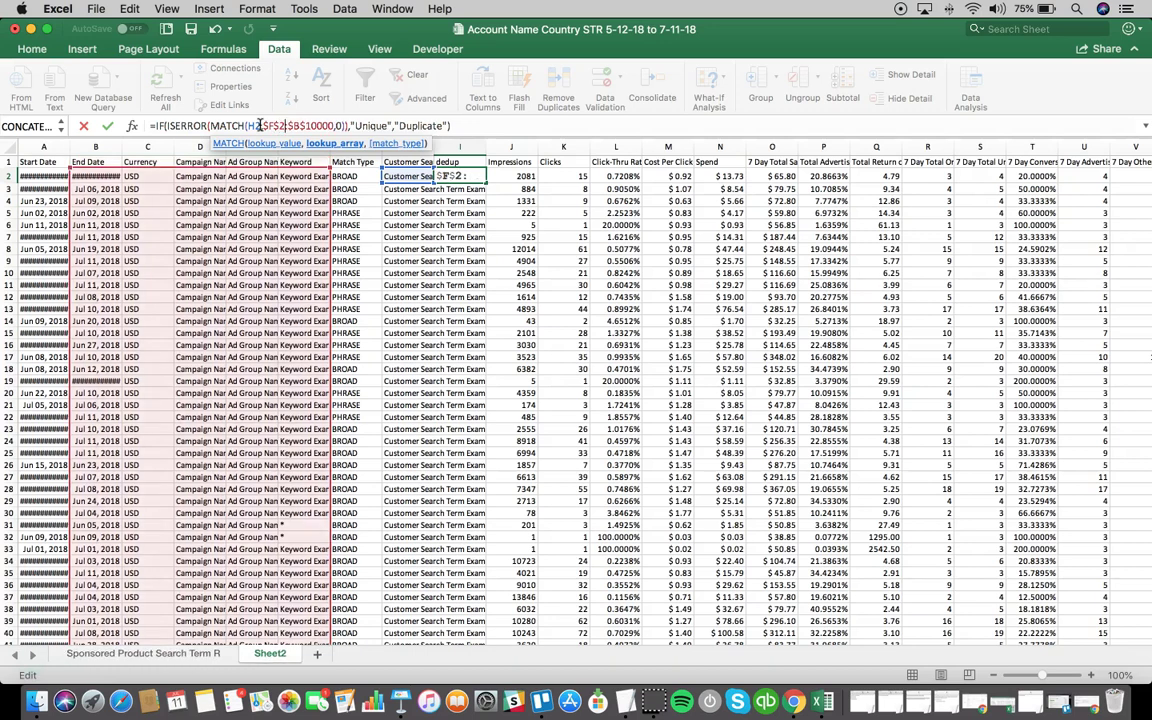
{"action": "key", "text": "Right"}
{"action": "key", "text": "BackSpace"}
{"action": "type", "text": "F$2:$"}
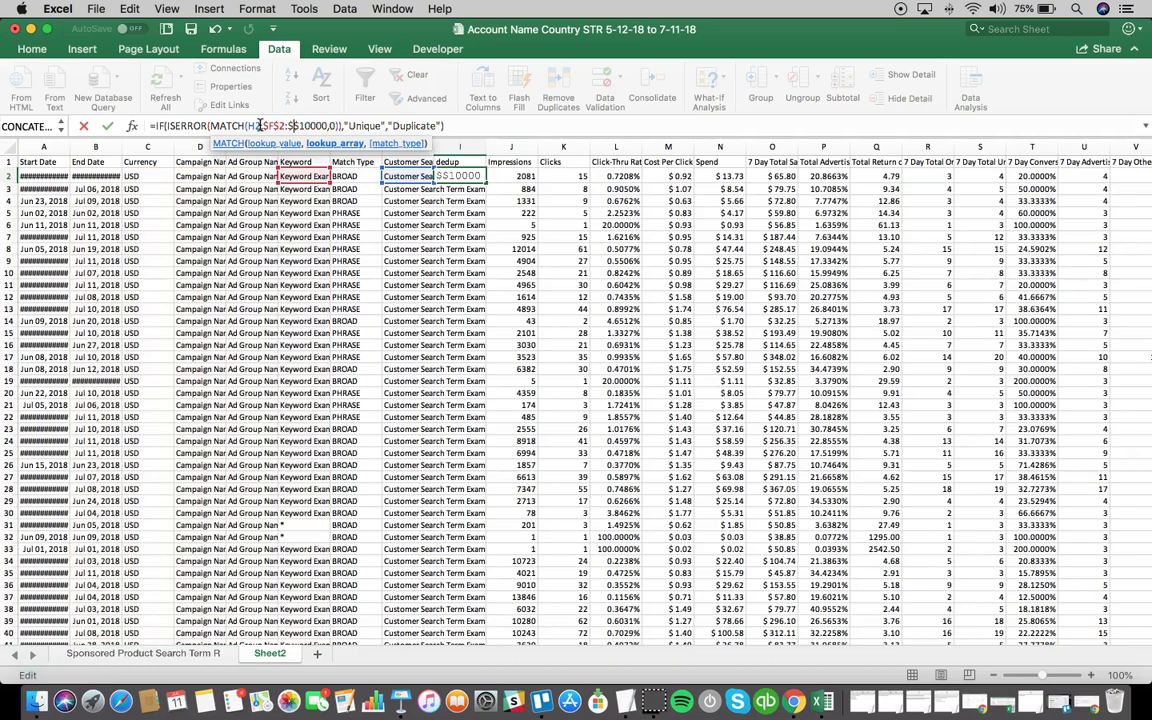
{"action": "type", "text": "F"}
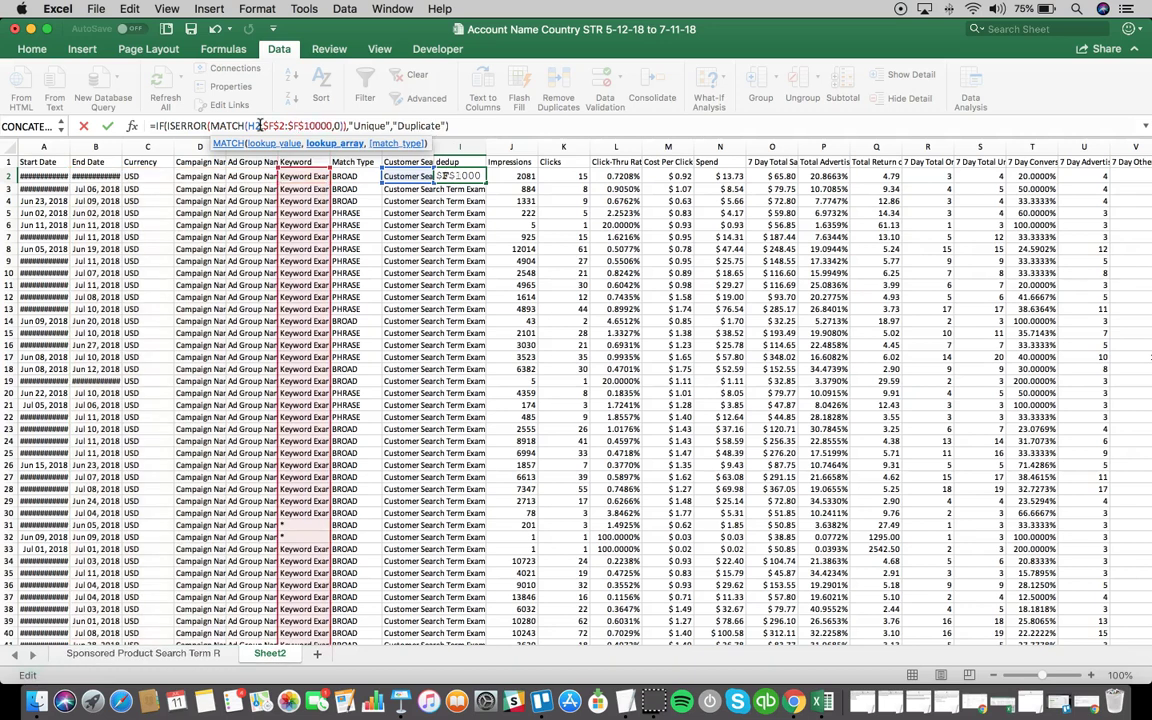
{"action": "key", "text": "Return"}
{"action": "key", "text": "Up"}
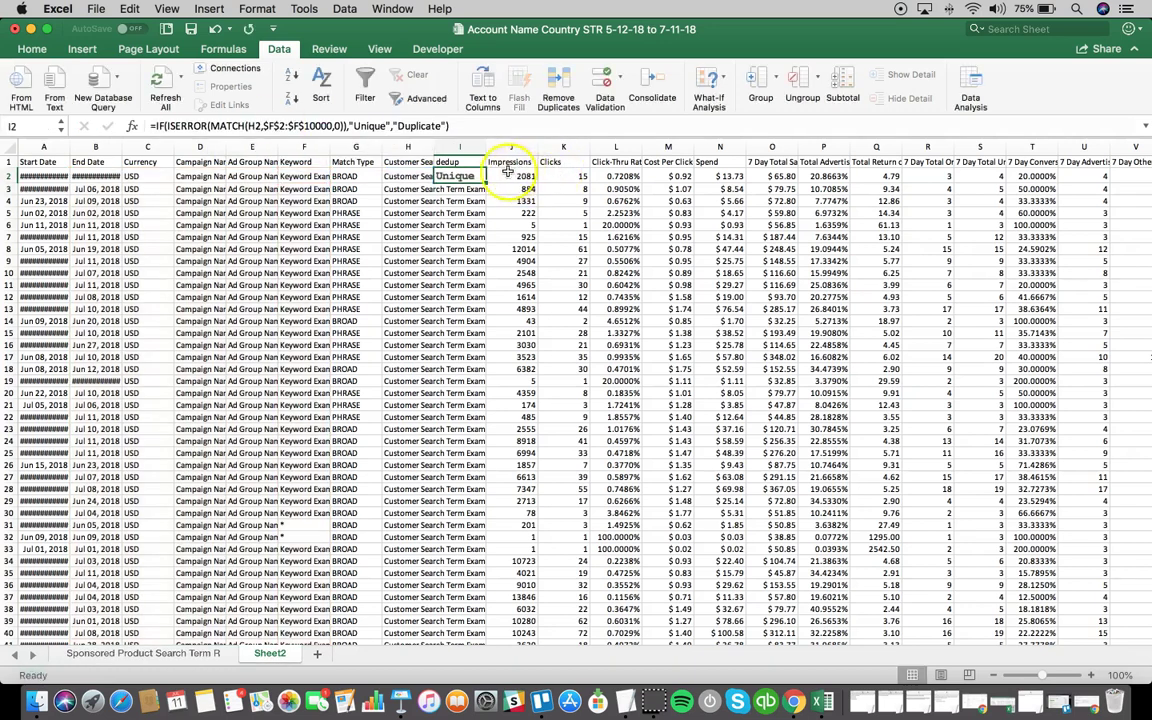
- Review the Unique/Duplicate formula in I2 and fill it down the dedup column for all search term rows
{"action": "double_click", "coordinate": [445, 176]}
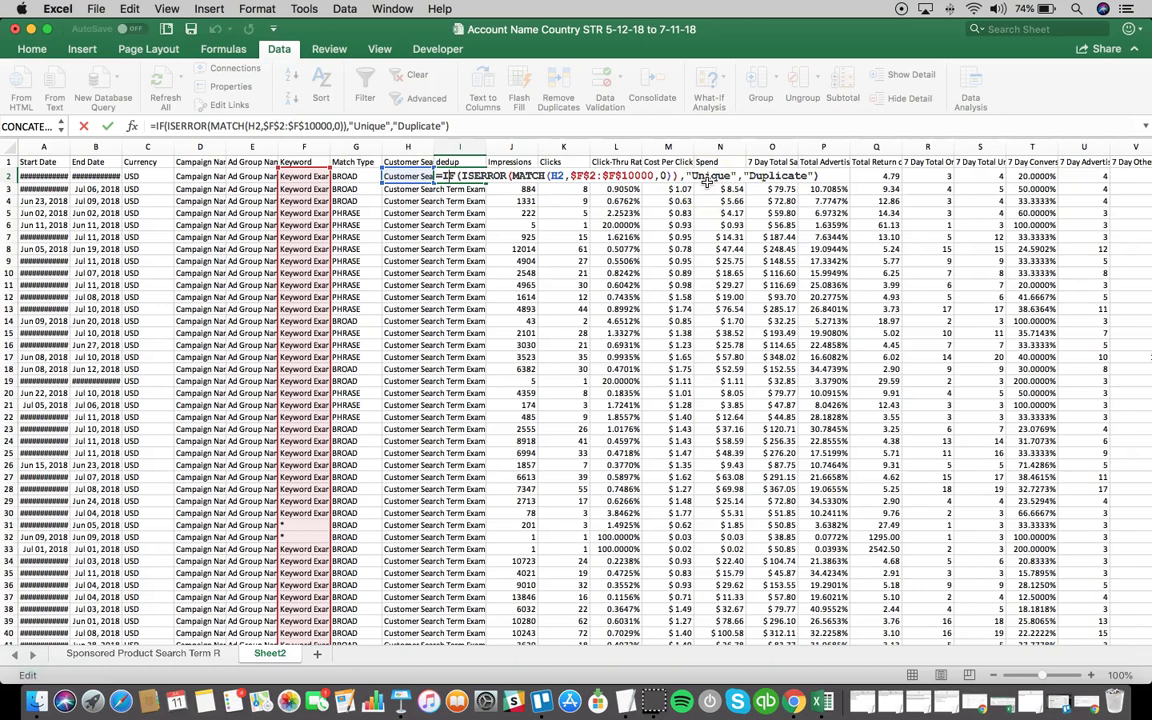
{"action": "key", "text": "Return"}
{"action": "left_click", "coordinate": [478, 175]}
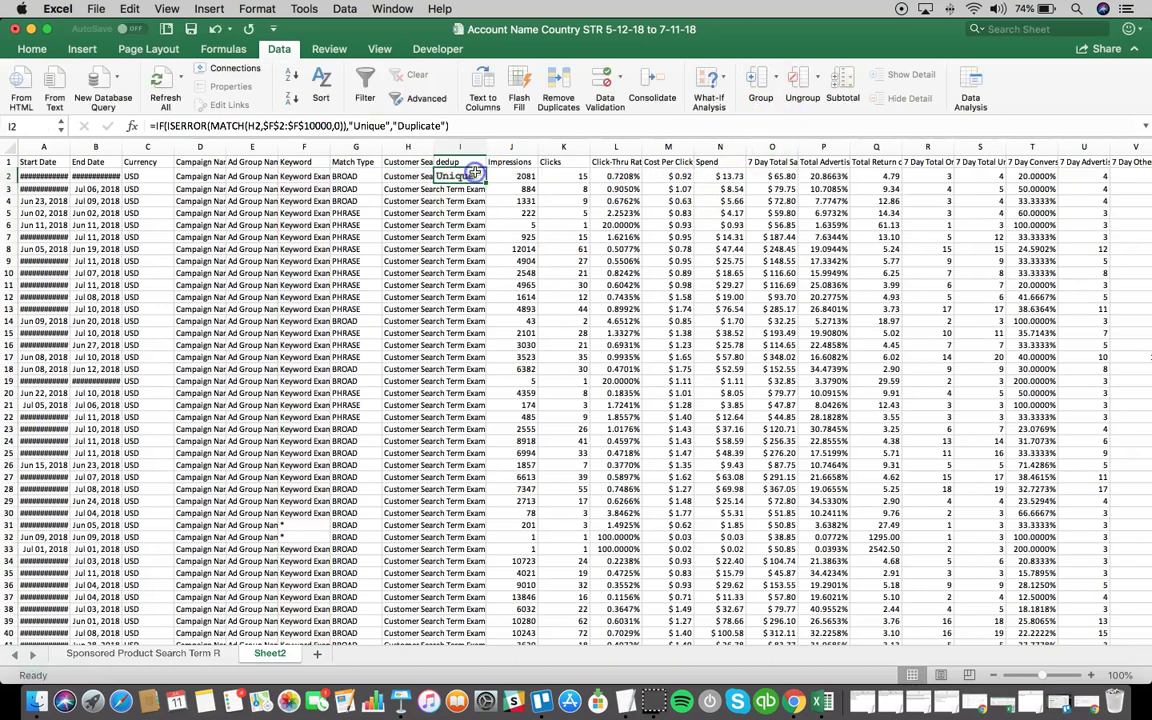
{"action": "double_click", "coordinate": [485, 181]}
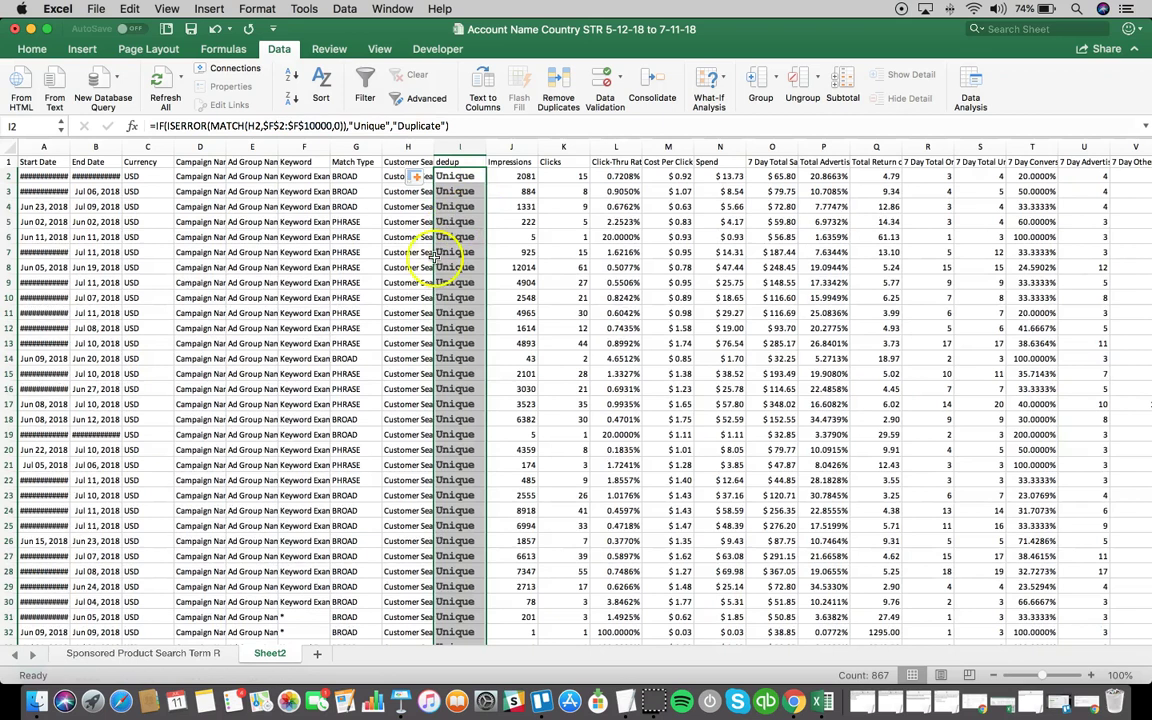
- Copy the keyword from F2 over the search term in H2 to test the dedup check, and review the formula in I2
{"action": "left_click", "coordinate": [390, 176]}
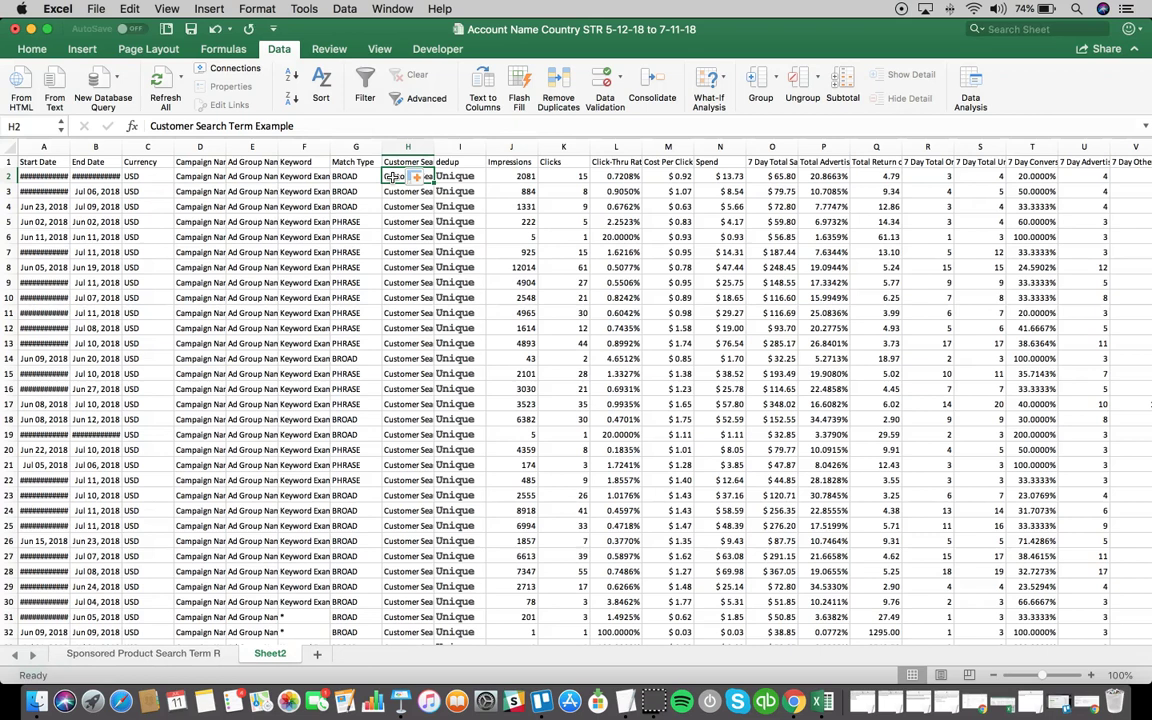
{"action": "key", "text": "Left"}
{"action": "key", "text": "Left"}
{"action": "key", "text": "super+c"}
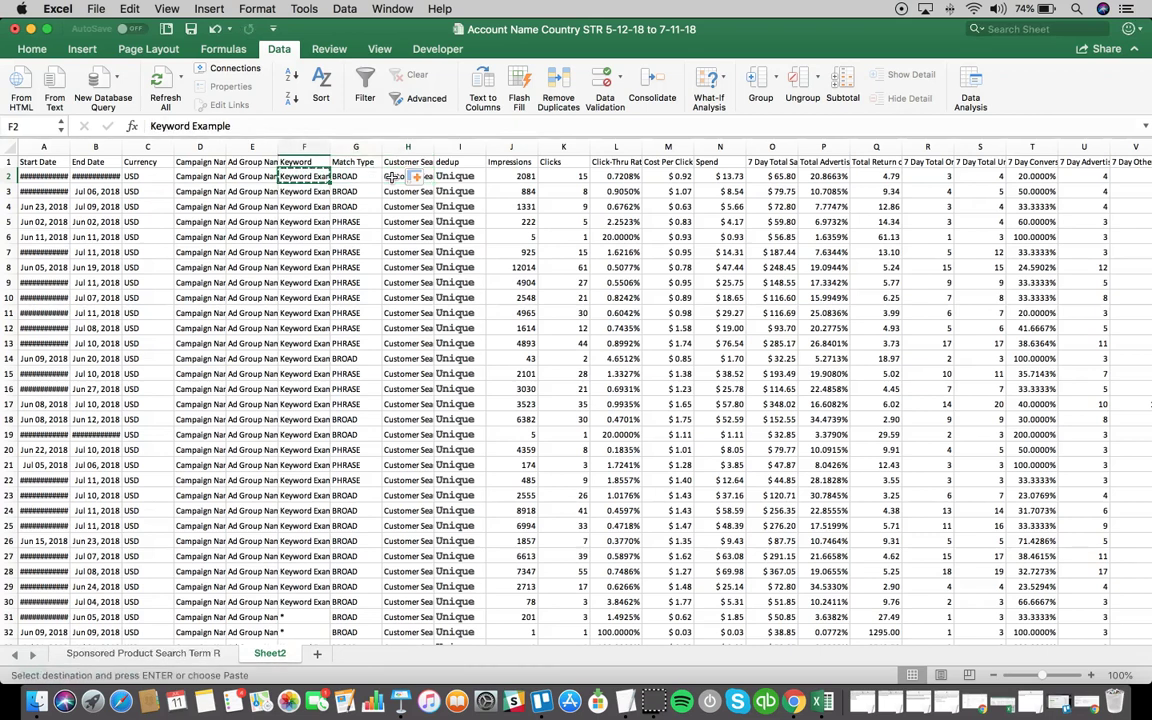
{"action": "key", "text": "Right"}
{"action": "key", "text": "Right"}
{"action": "key", "text": "super+v"}
{"action": "left_click", "coordinate": [442, 178]}
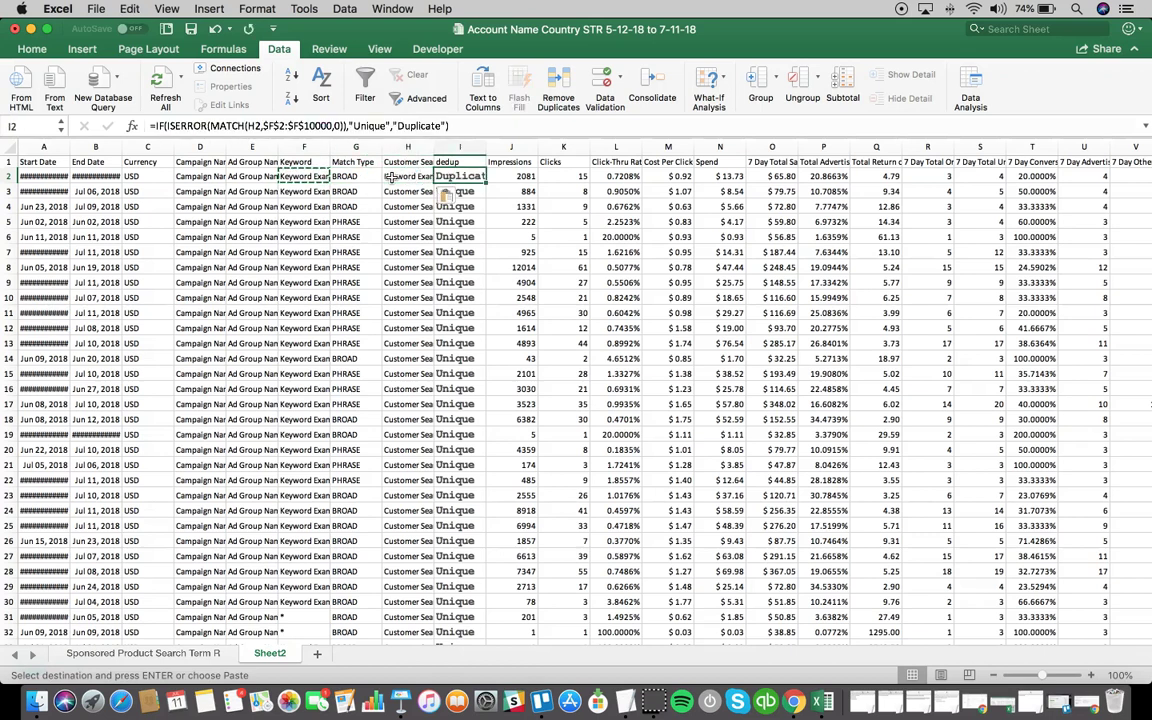
{"action": "left_click", "coordinate": [443, 161]}
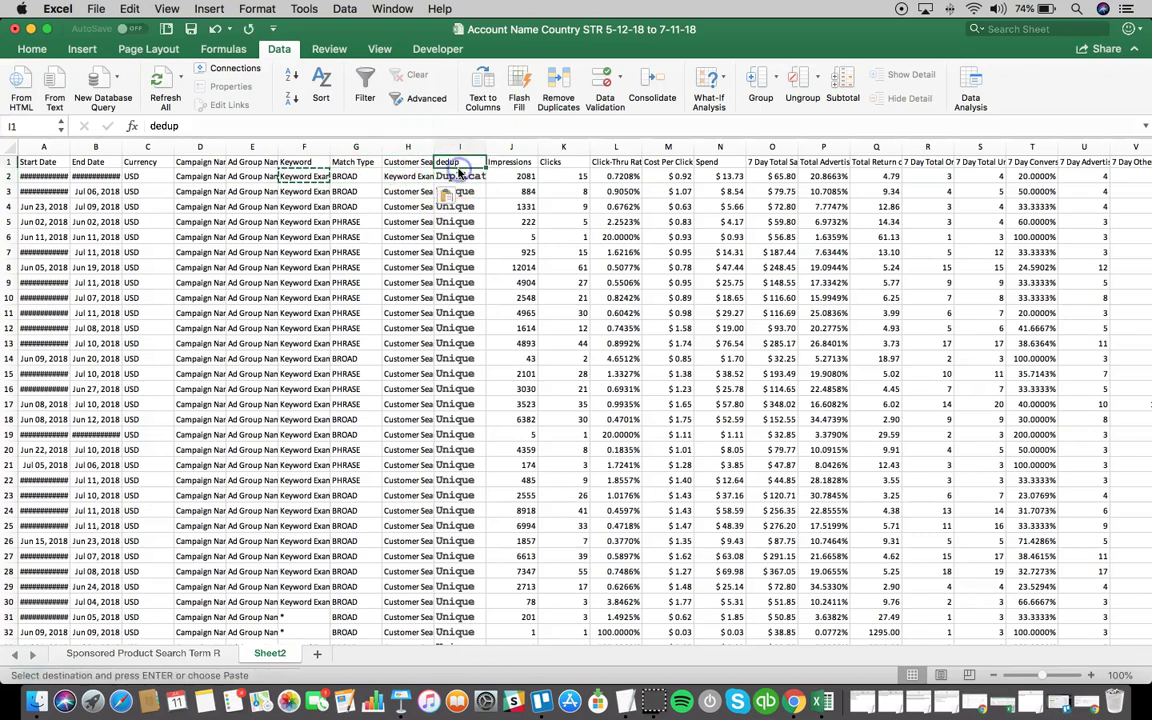
{"action": "double_click", "coordinate": [457, 176]}
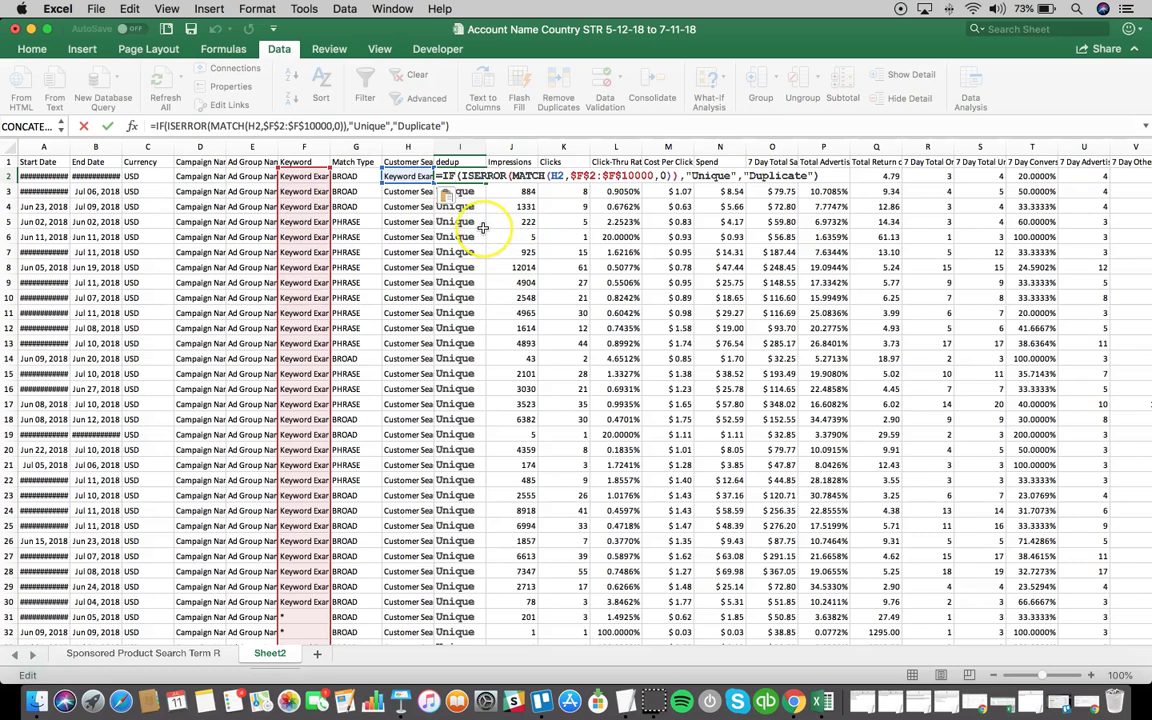
{"action": "key", "text": "Return"}
- Turn on filtering for the header row and filter the dedup column to show only Unique
{"action": "key", "text": "Up"}
{"action": "key", "text": "Up"}
{"action": "key", "text": "Left"}
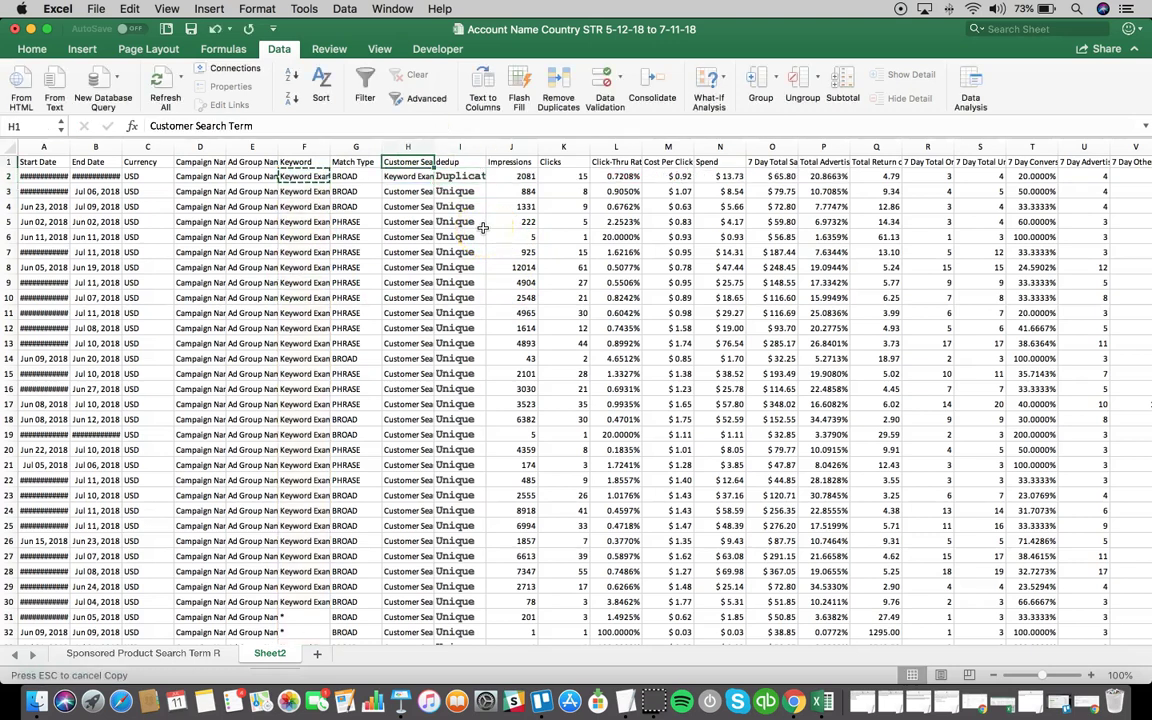
{"action": "key", "text": "Home"}
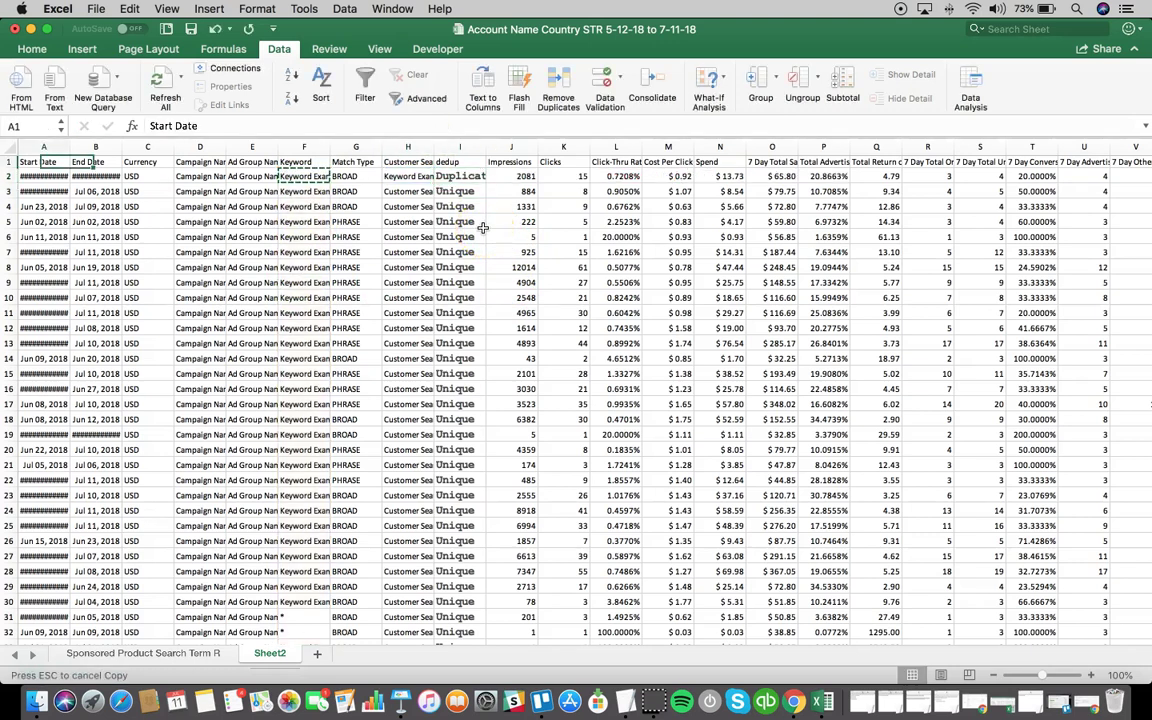
{"action": "left_click", "coordinate": [363, 84]}
{"action": "left_click", "coordinate": [481, 162]}
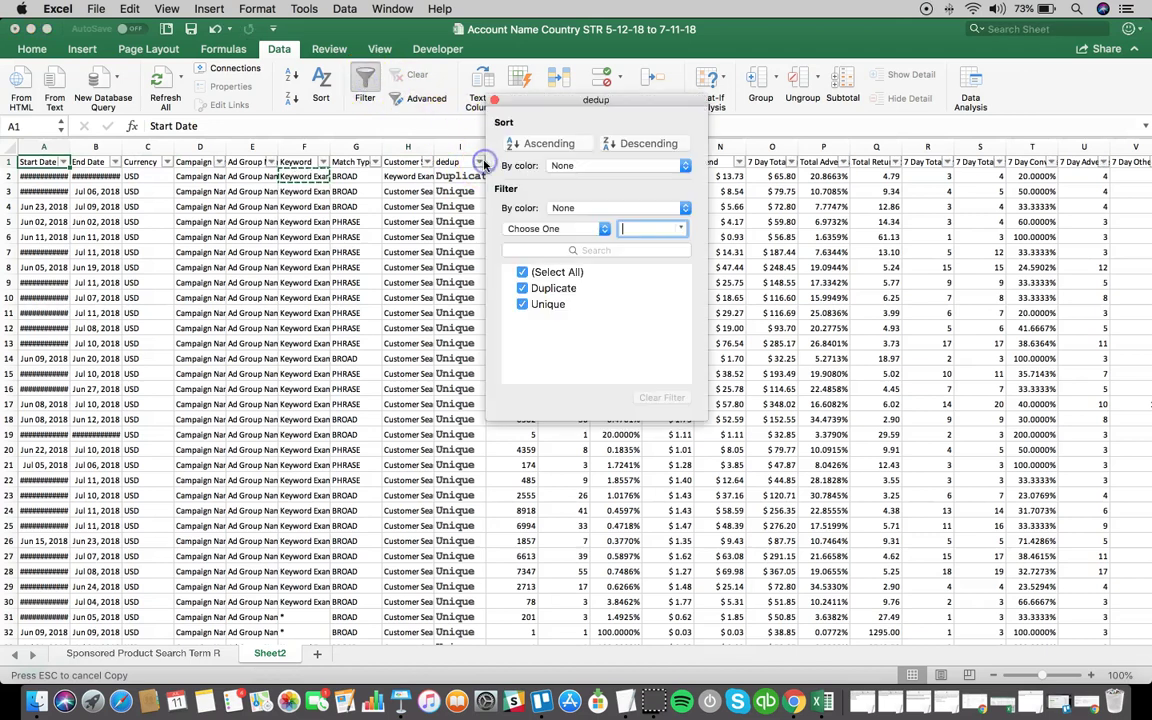
{"action": "left_click", "coordinate": [523, 273]}
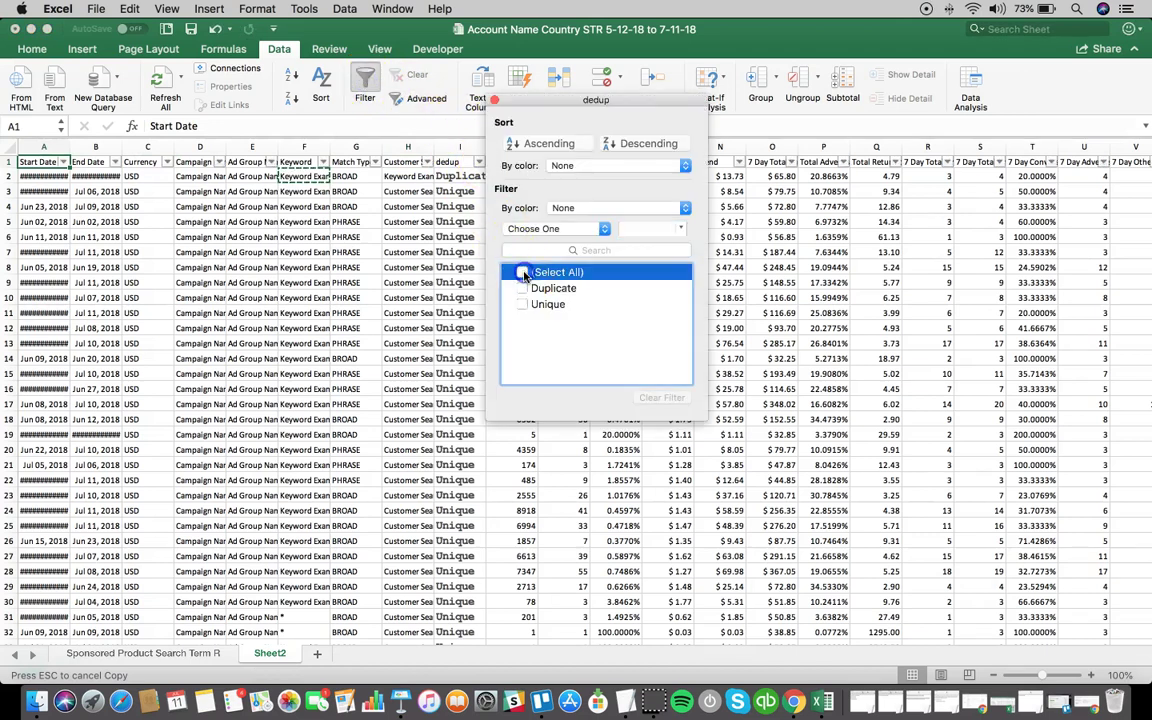
{"action": "left_click", "coordinate": [523, 302]}
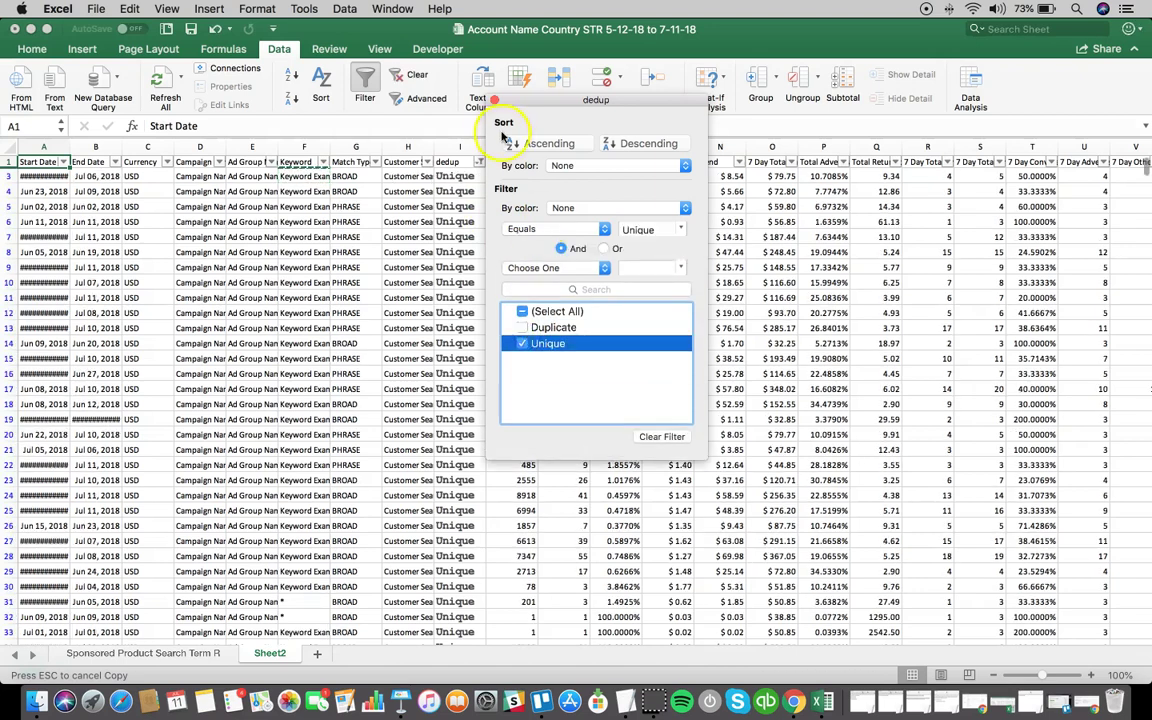
{"action": "left_click", "coordinate": [494, 100]}
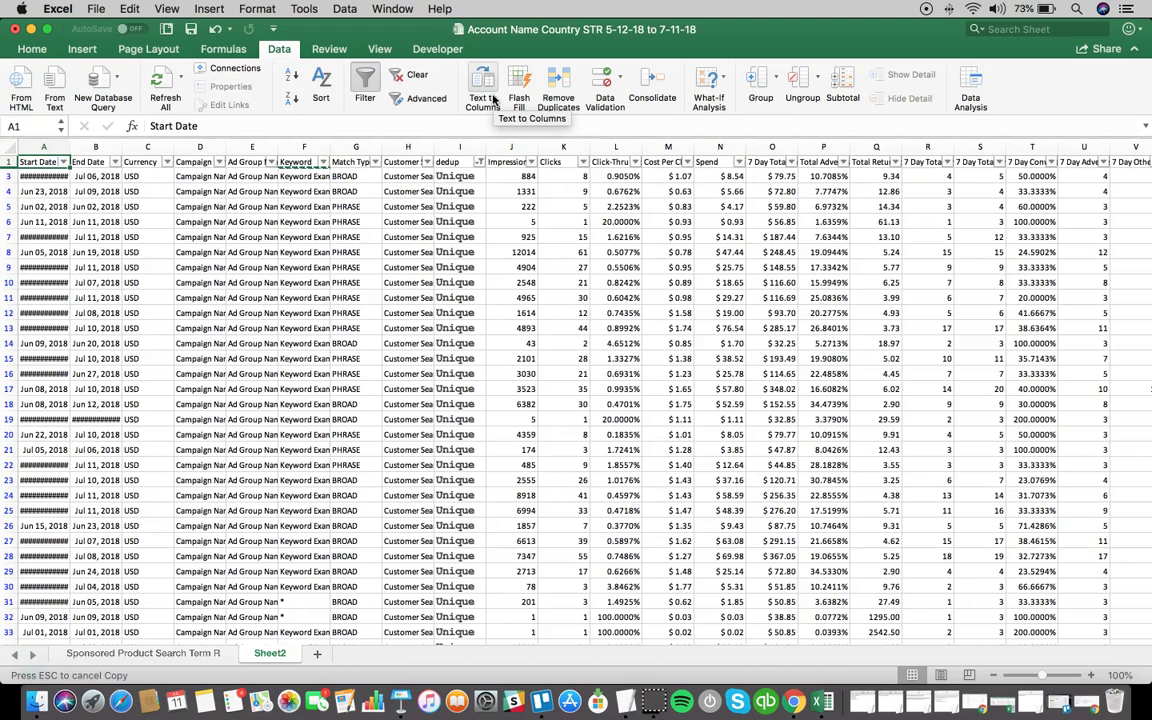
- Copy all of the filtered Unique rows with their headers and paste them into a new worksheet starting at A1
{"action": "key", "text": "super+a"}
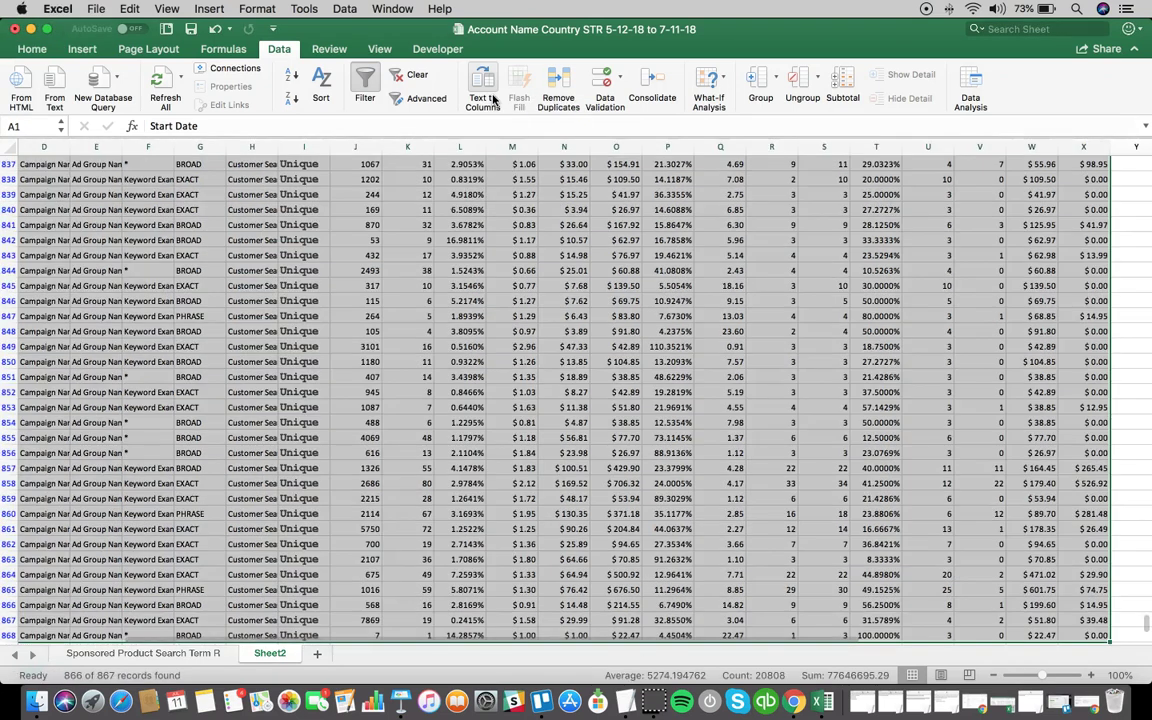
{"action": "key", "text": "super+c"}
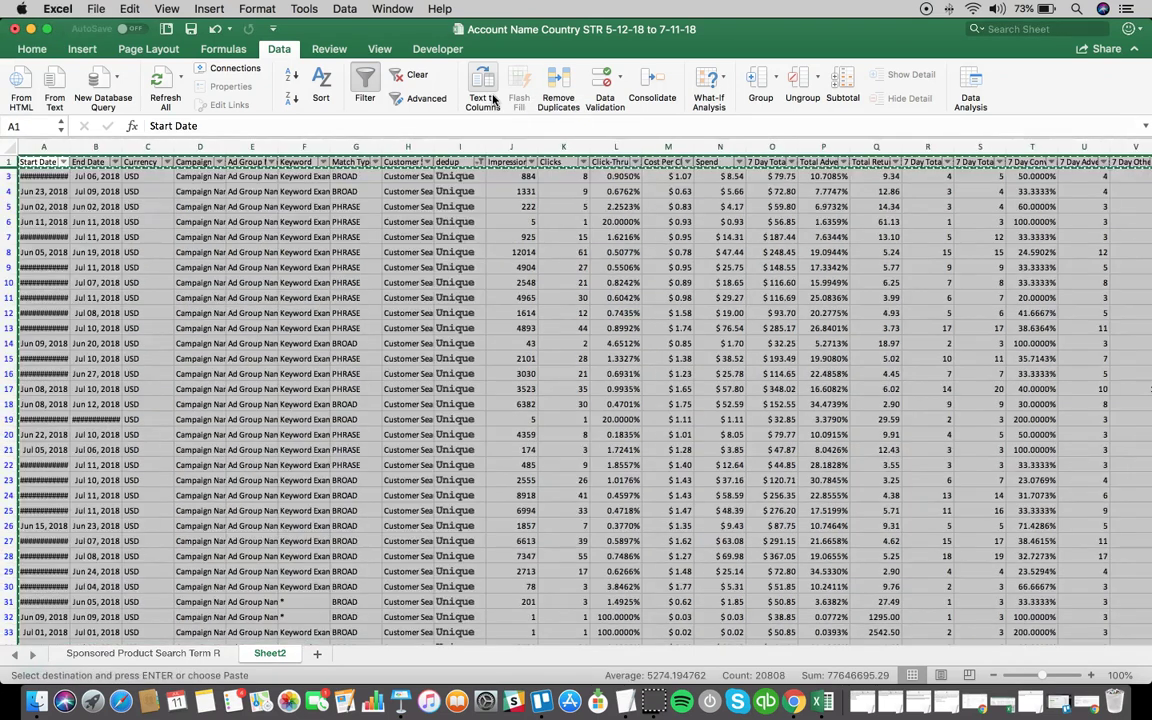
{"action": "left_click", "coordinate": [319, 654]}
{"action": "key", "text": "super+v"}
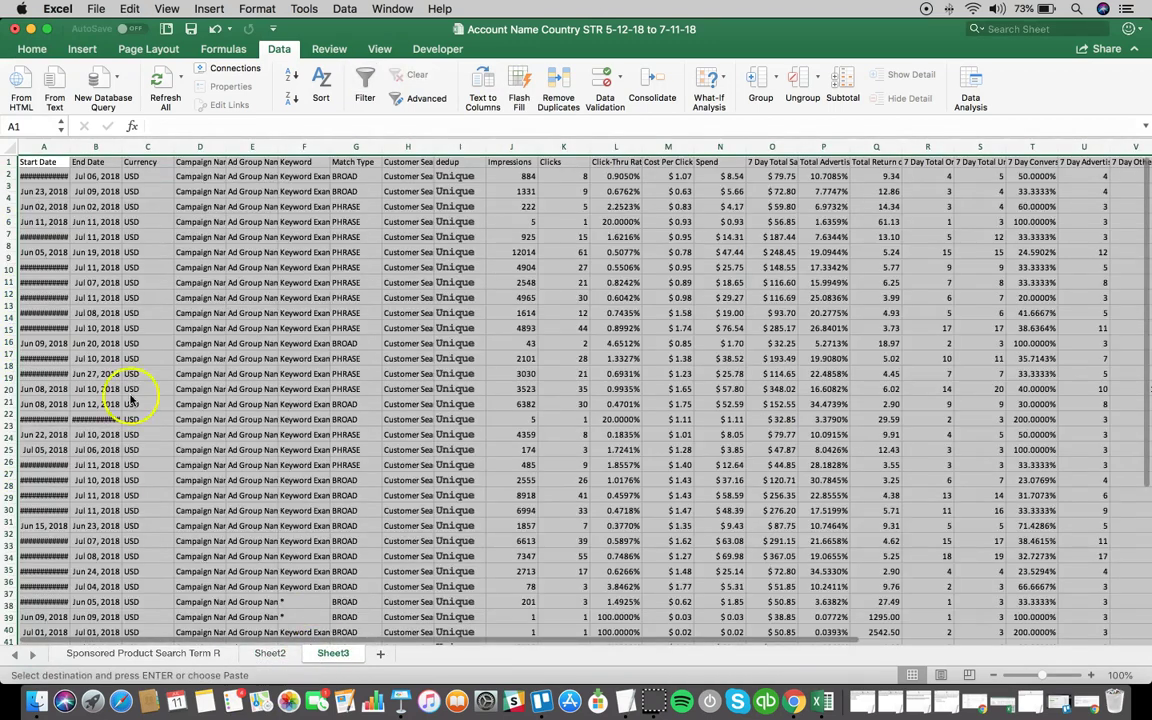
{"action": "left_click", "coordinate": [40, 162]}
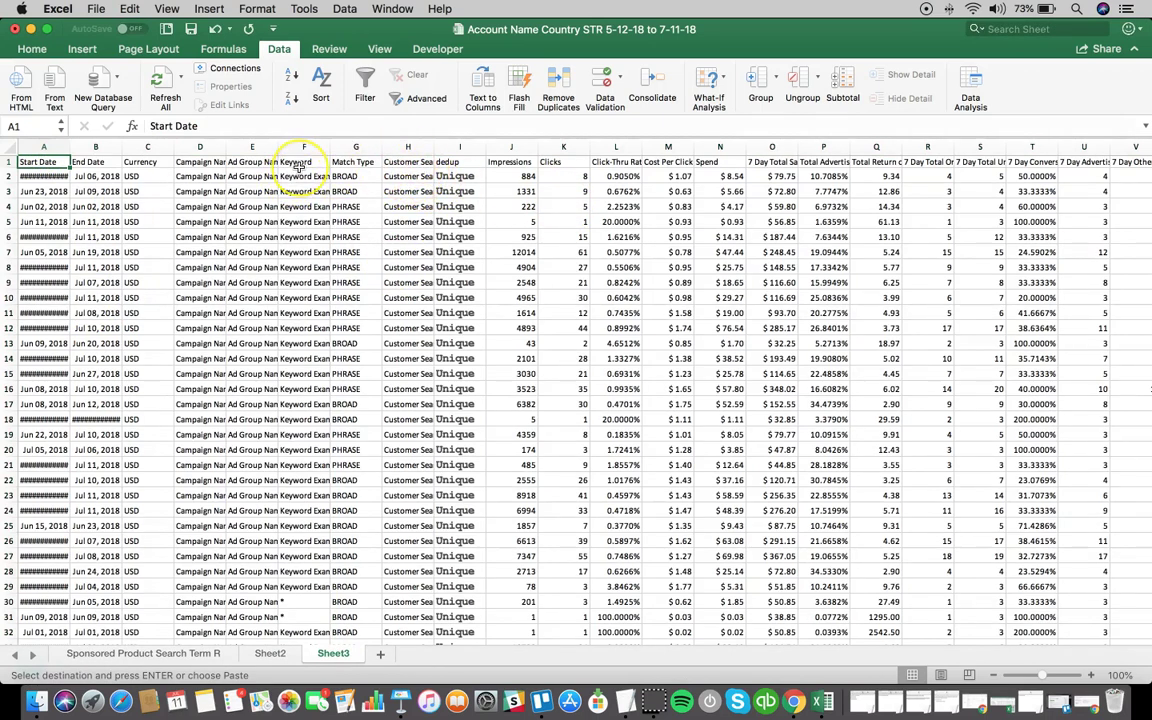
- Create a PivotTable on a new worksheet from the Sheet3 range $A$1:$X$867
{"action": "left_click", "coordinate": [392, 168]}
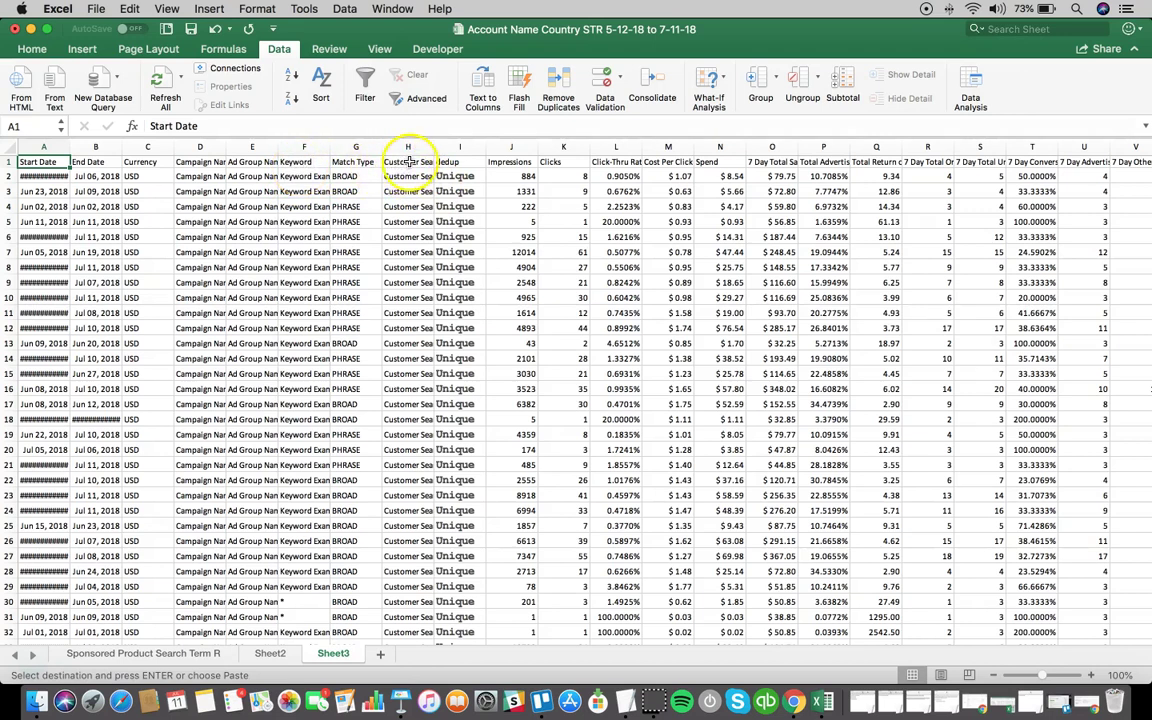
{"action": "left_click", "coordinate": [406, 176]}
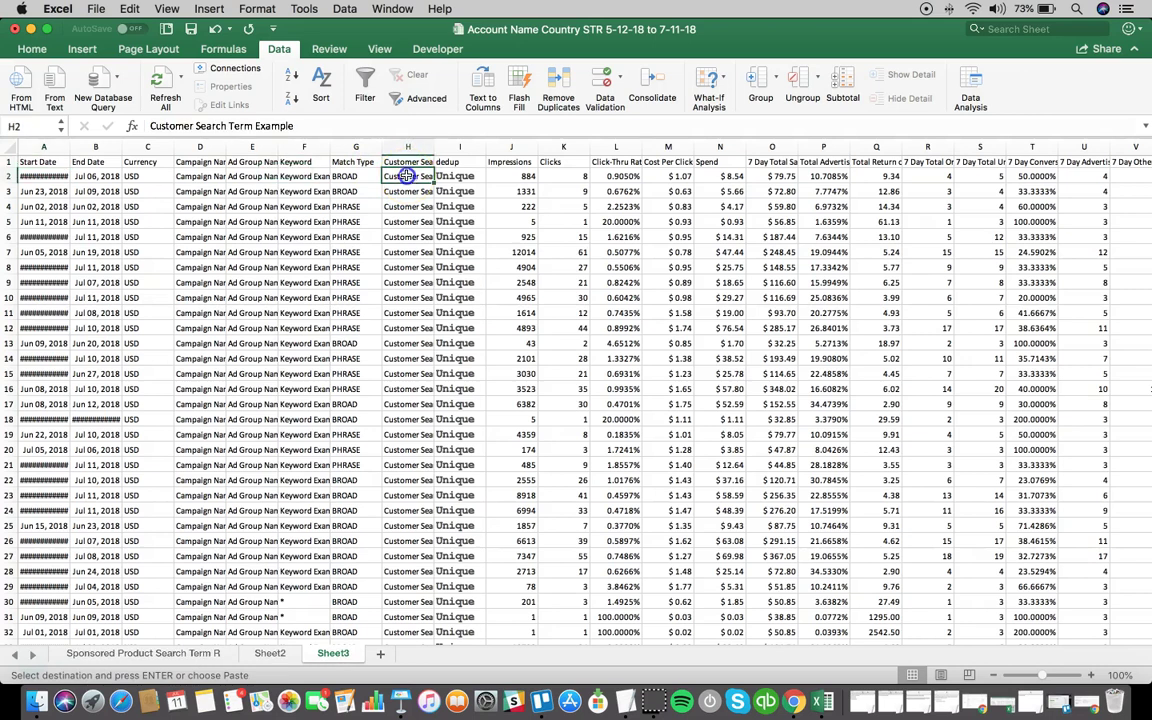
{"action": "left_click", "coordinate": [406, 163]}
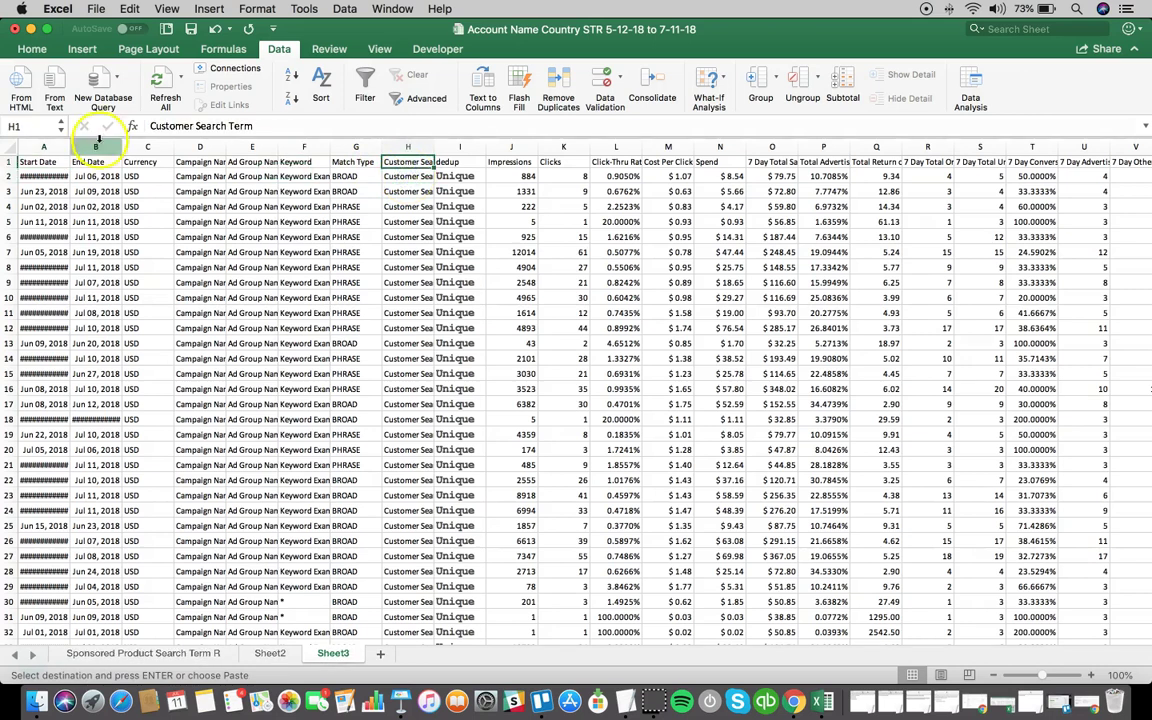
{"action": "left_click", "coordinate": [34, 161]}
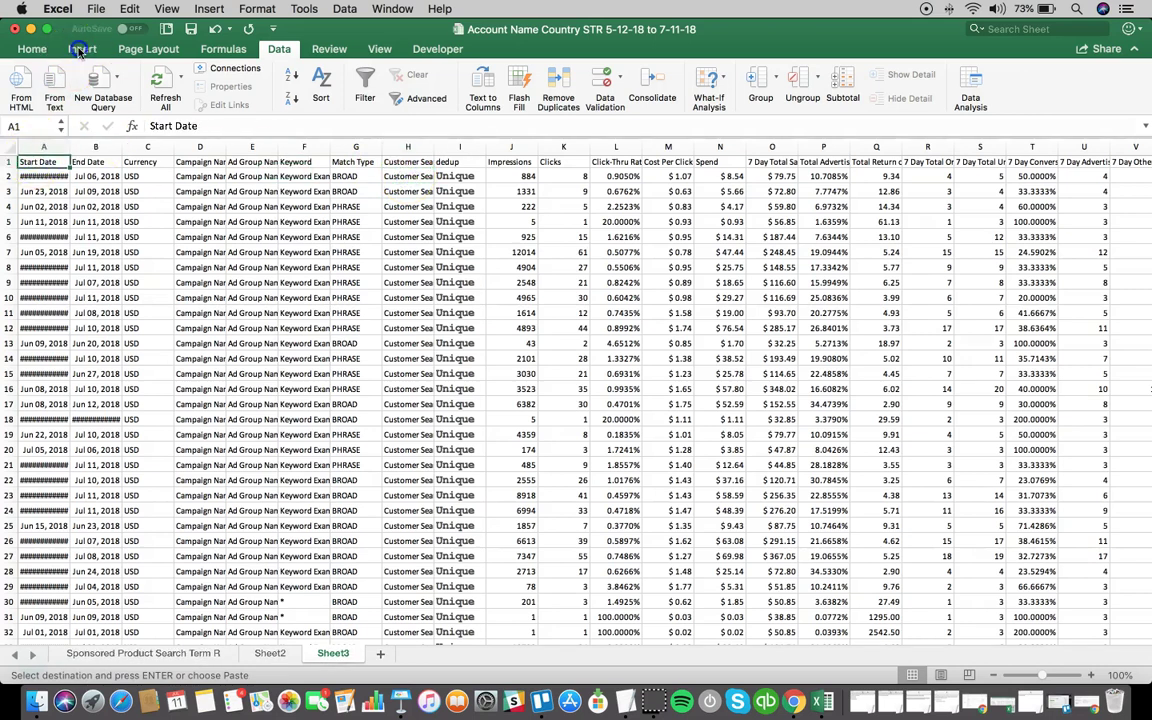
{"action": "left_click", "coordinate": [80, 48]}
{"action": "left_click", "coordinate": [38, 72]}
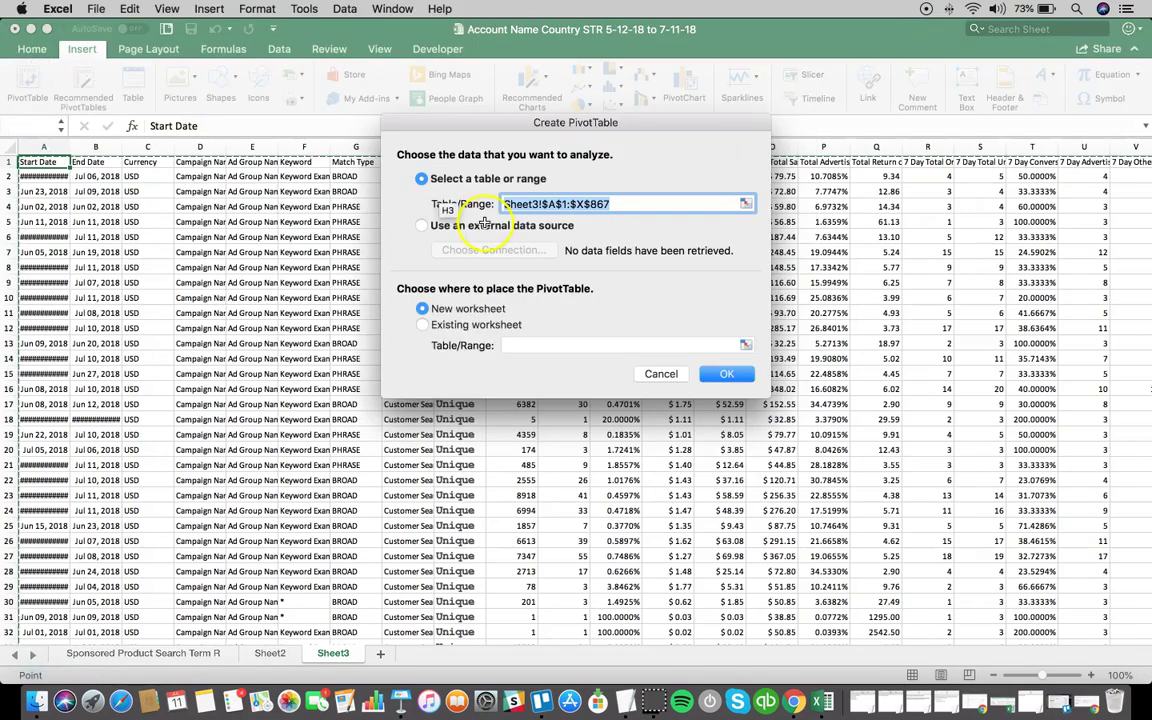
{"action": "left_click", "coordinate": [726, 376]}
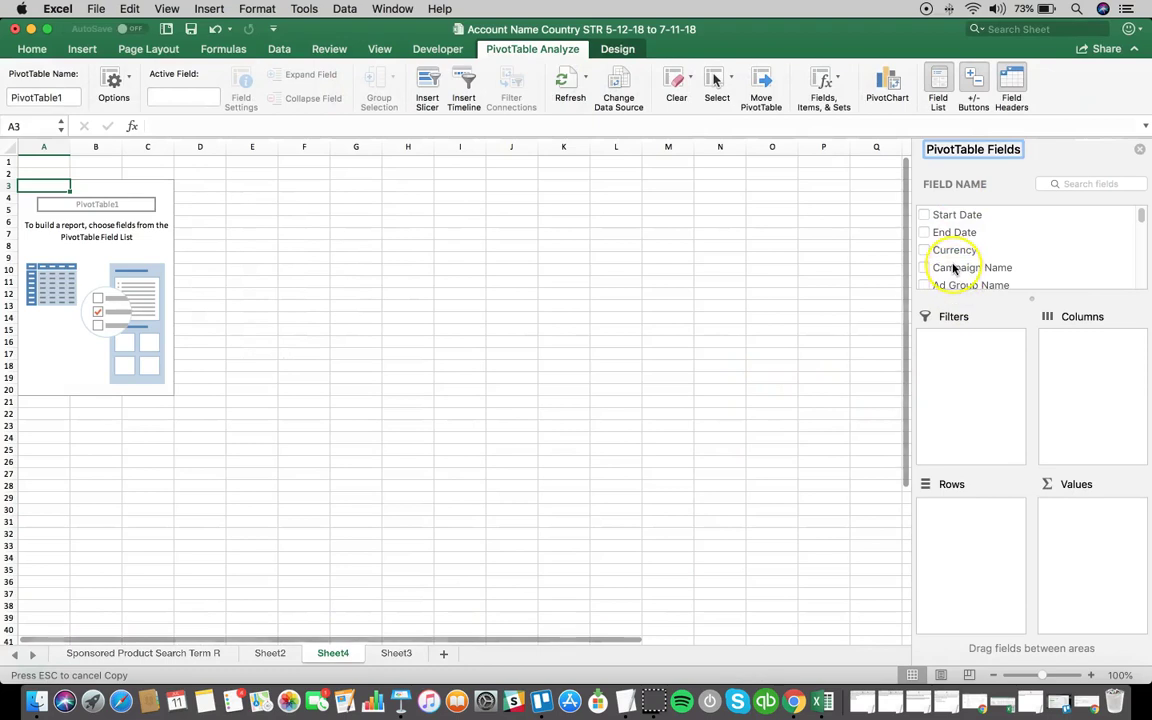
- Add the Customer Search Term field to the PivotTable and place it in its rows
{"action": "scroll", "coordinate": [953, 268], "scroll_direction": "down", "scroll_amount": 5}
{"action": "left_click", "coordinate": [923, 244]}
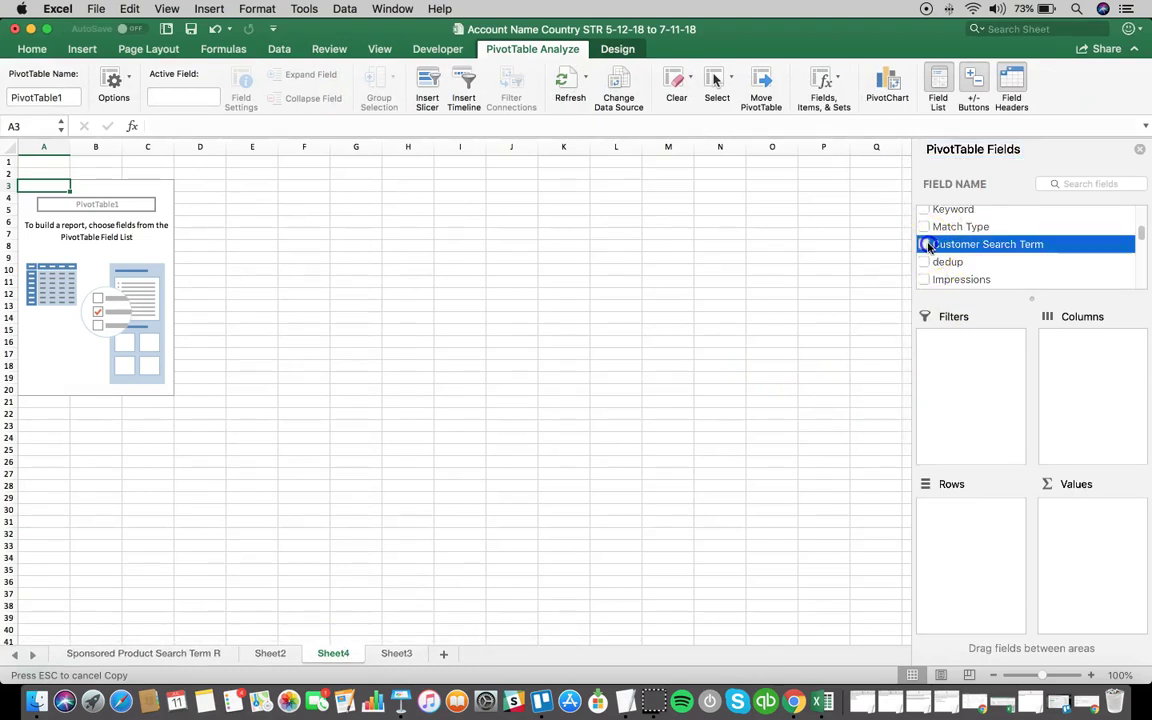
{"action": "left_click_drag", "start_coordinate": [1072, 508], "coordinate": [976, 522]}
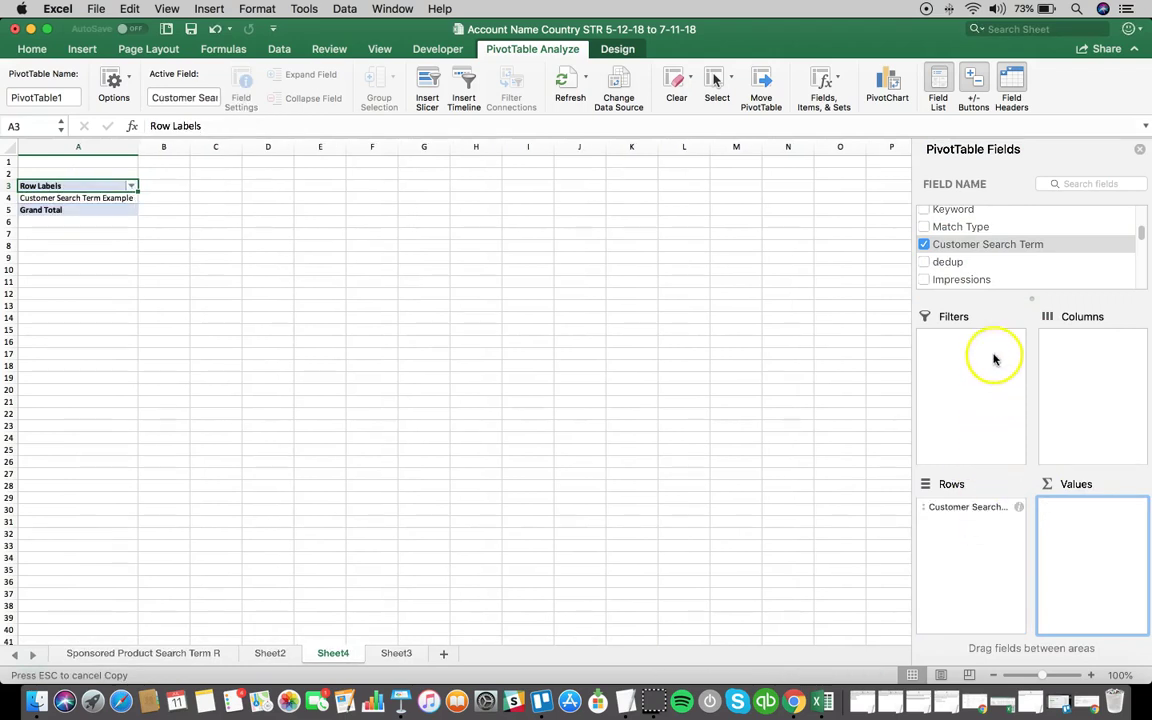
- Add the 7 Day Total Units (#) field to the PivotTable's values as a sum
{"action": "scroll", "coordinate": [950, 256], "scroll_direction": "down", "scroll_amount": 3}
{"action": "scroll", "coordinate": [947, 256], "scroll_direction": "down", "scroll_amount": 4}
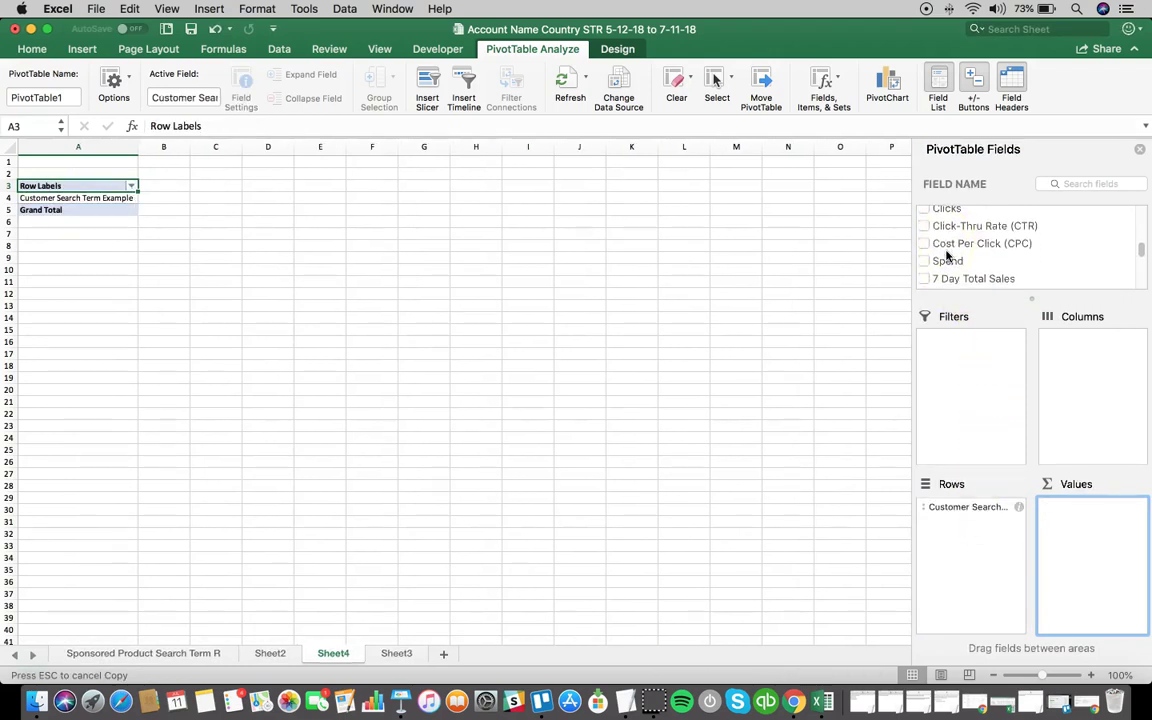
{"action": "scroll", "coordinate": [947, 256], "scroll_direction": "down", "scroll_amount": 2}
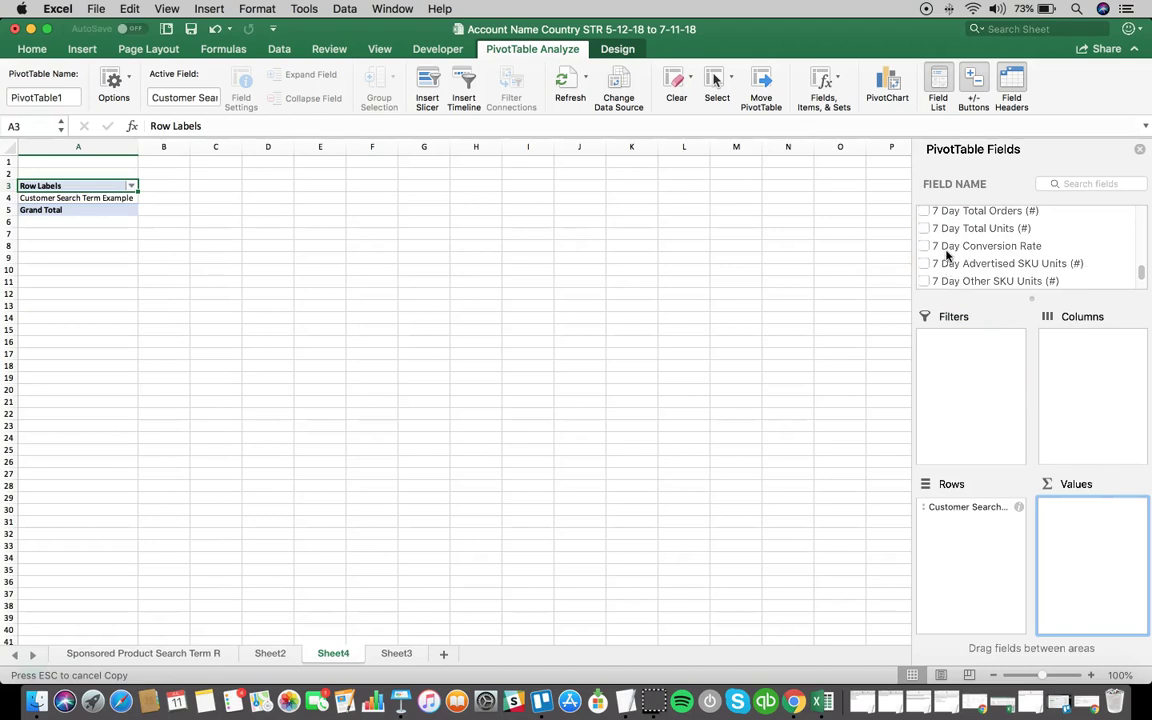
{"action": "scroll", "coordinate": [947, 254], "scroll_direction": "up", "scroll_amount": 2}
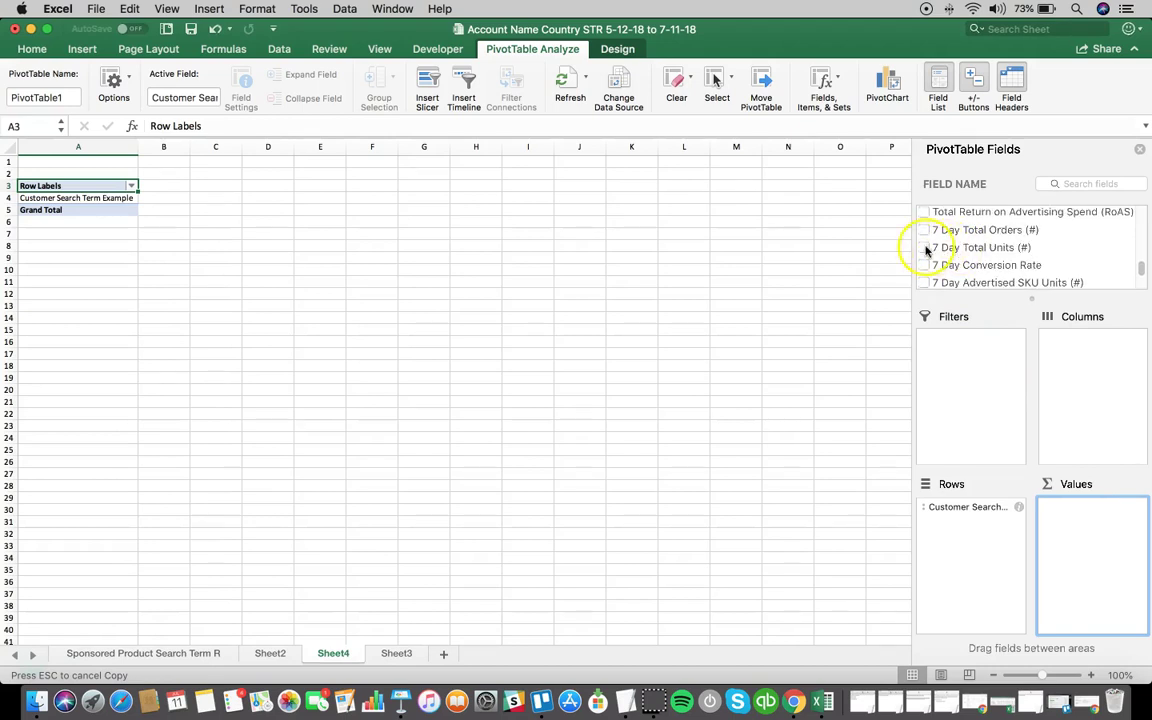
{"action": "left_click", "coordinate": [925, 248]}
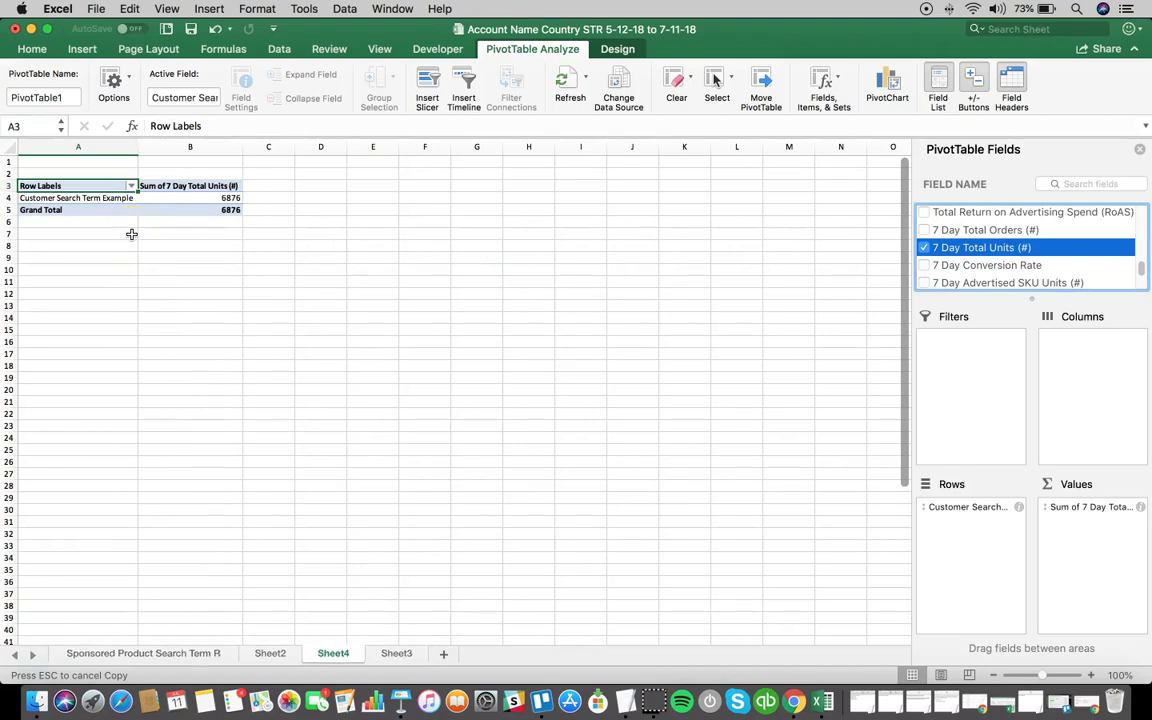
- On Sheet3, copy the keyword "Keyword Example" from F2 into H2, and return to the PivotTable on Sheet4
{"action": "left_click", "coordinate": [395, 651]}
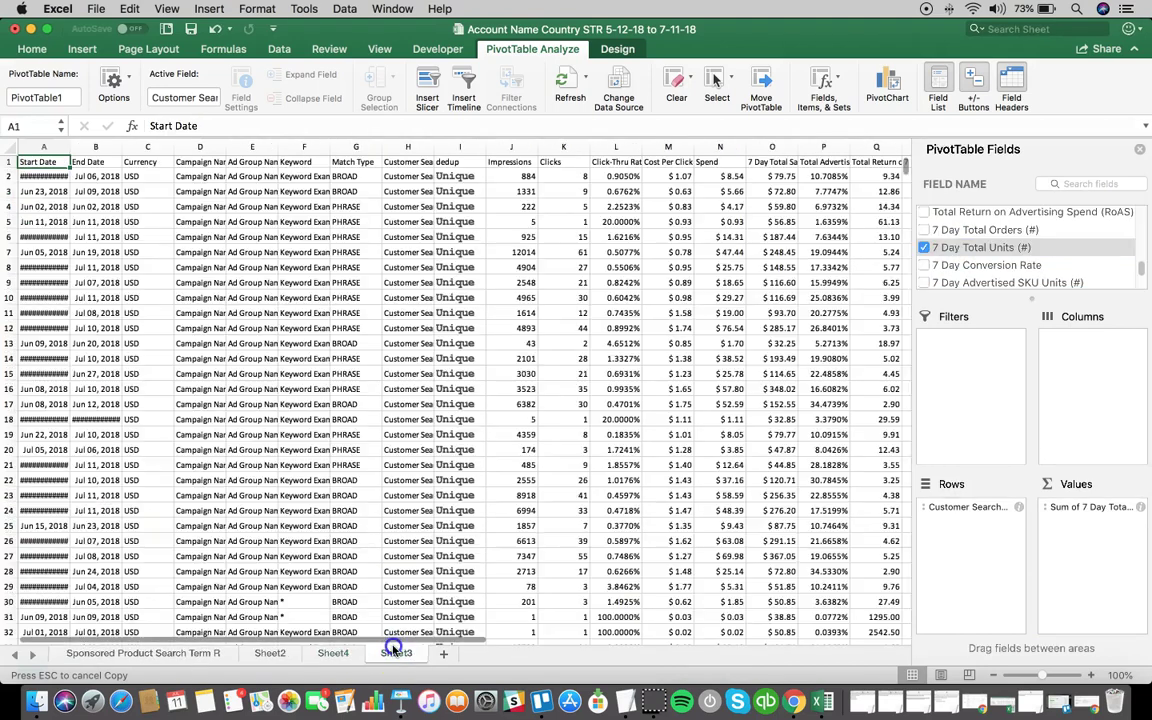
{"action": "left_click", "coordinate": [414, 177]}
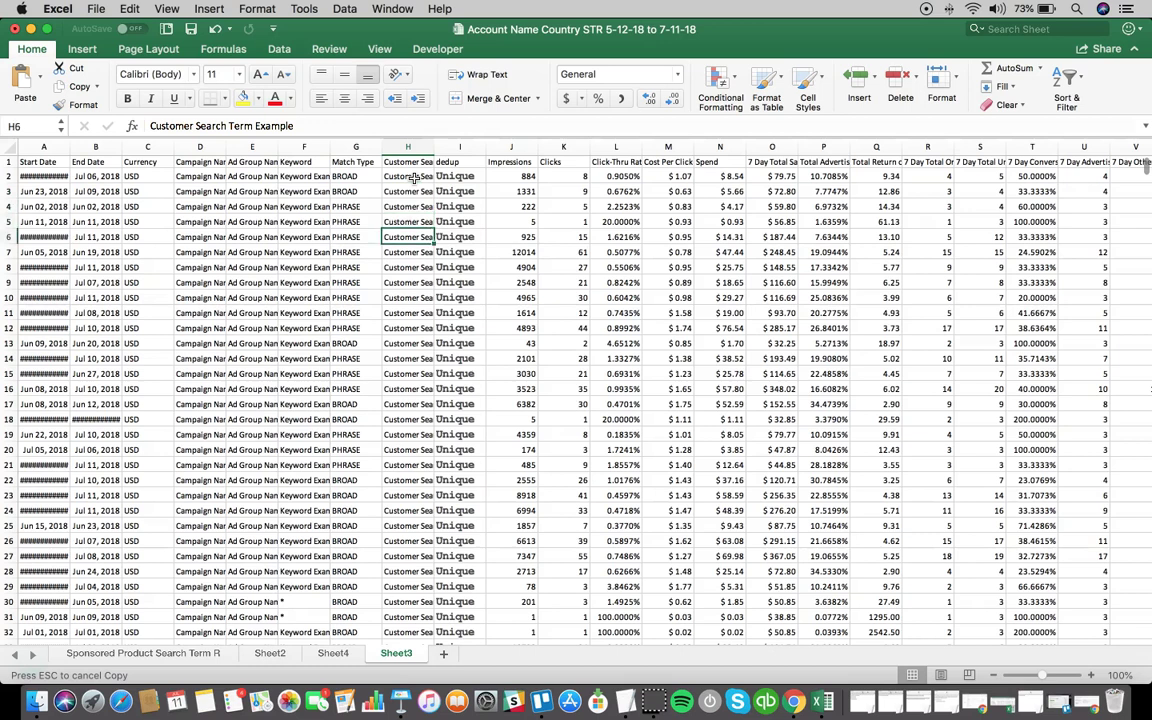
{"action": "key", "text": "Left"}
{"action": "key", "text": "Left"}
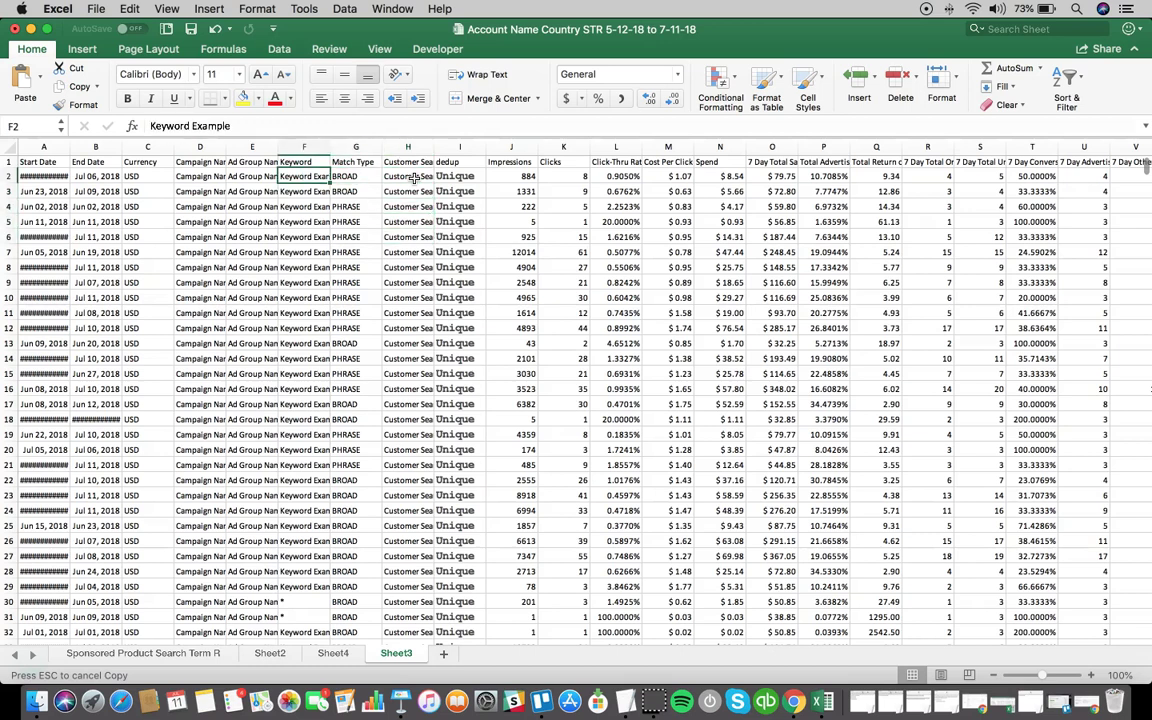
{"action": "left_click", "coordinate": [414, 177]}
{"action": "type", "text": "Keyword Example"}
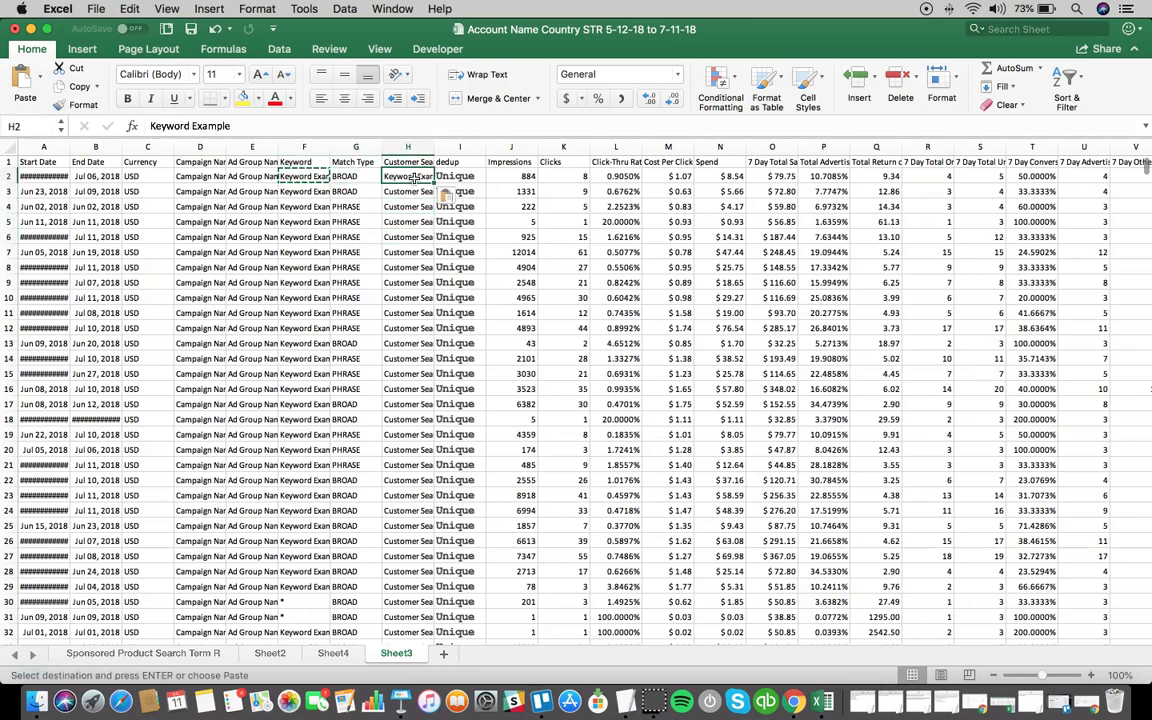
{"action": "left_click", "coordinate": [333, 655]}
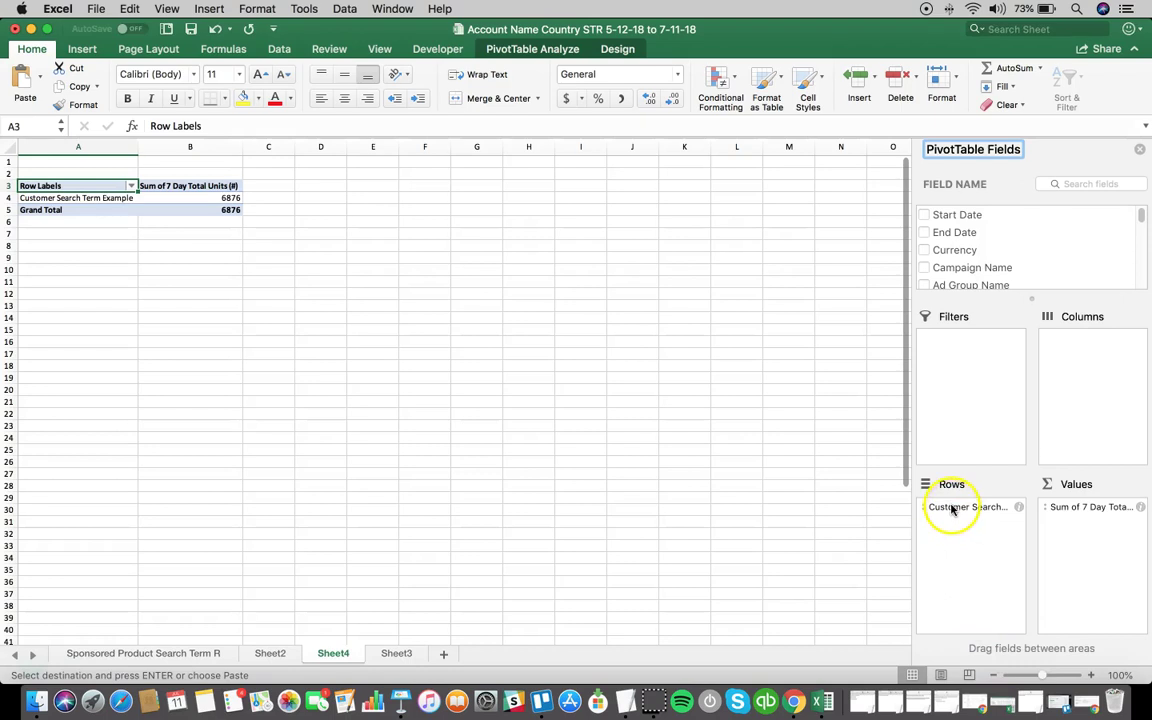
- Remove the Customer Search Term field from the Sheet4 PivotTable and add it back to the rows
{"action": "left_click_drag", "start_coordinate": [953, 509], "coordinate": [945, 263]}
{"action": "scroll", "coordinate": [945, 262], "scroll_direction": "down", "scroll_amount": 5}
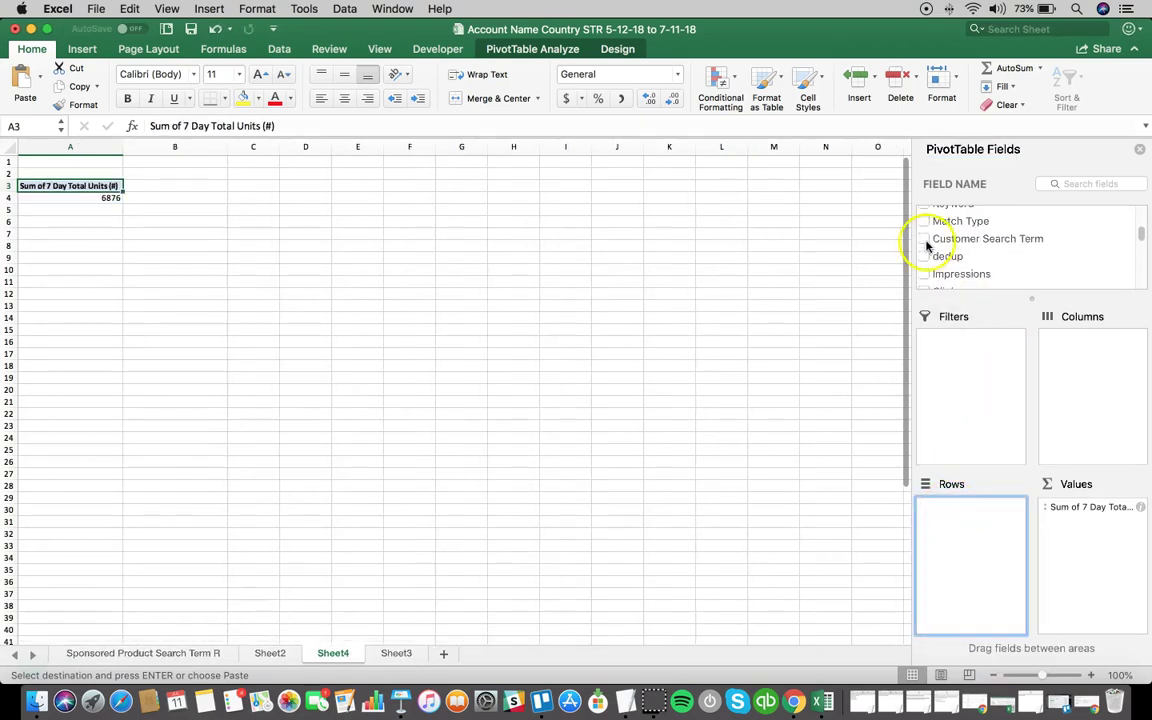
{"action": "left_click", "coordinate": [925, 240]}
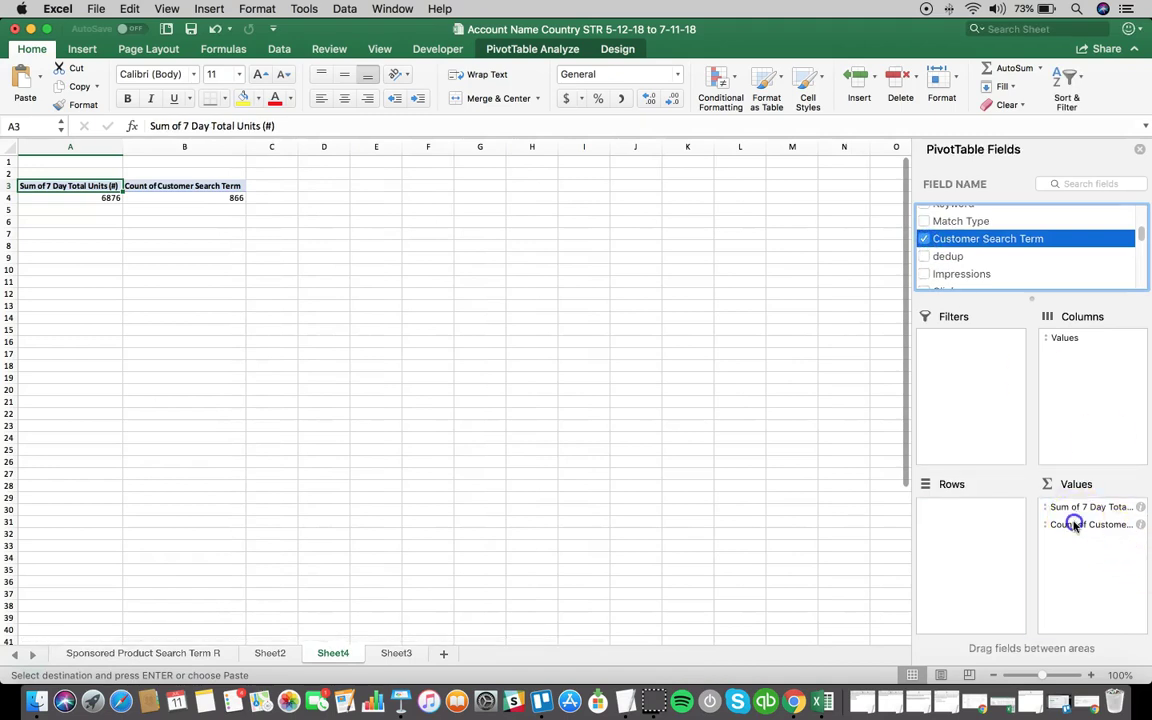
{"action": "left_click_drag", "start_coordinate": [1070, 523], "coordinate": [980, 522]}
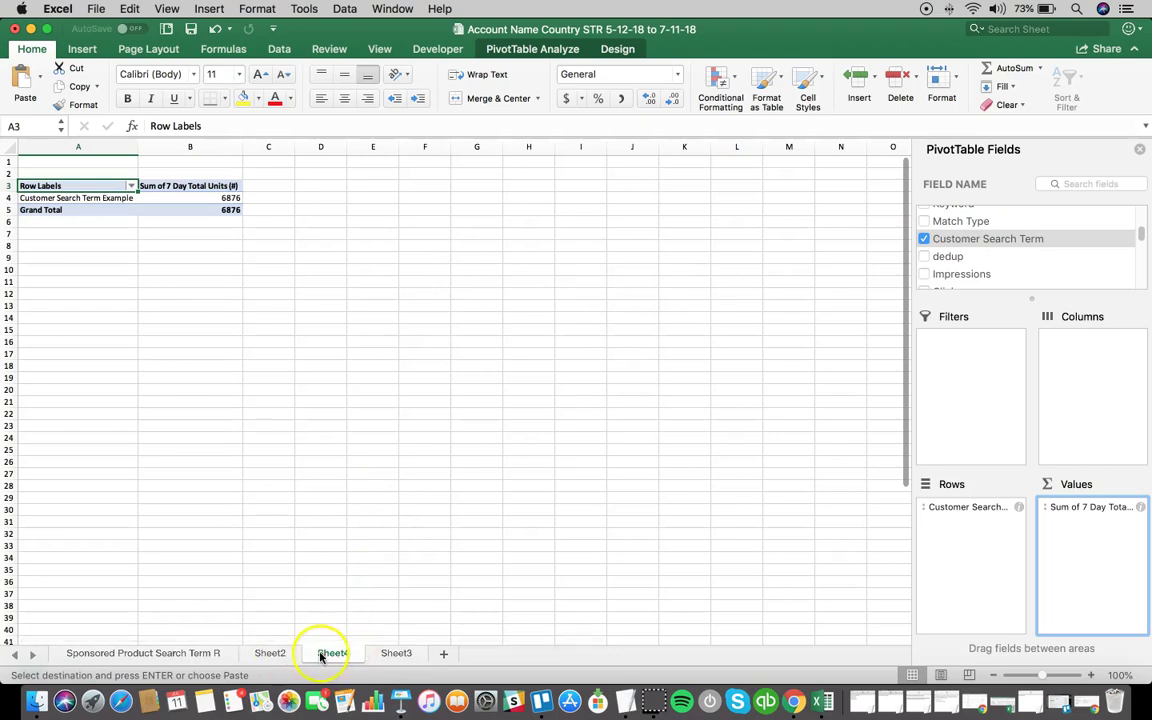
- Compare the Customer Search Term entries in the first data rows of Sheet2 and Sheet3
{"action": "left_click", "coordinate": [288, 654]}
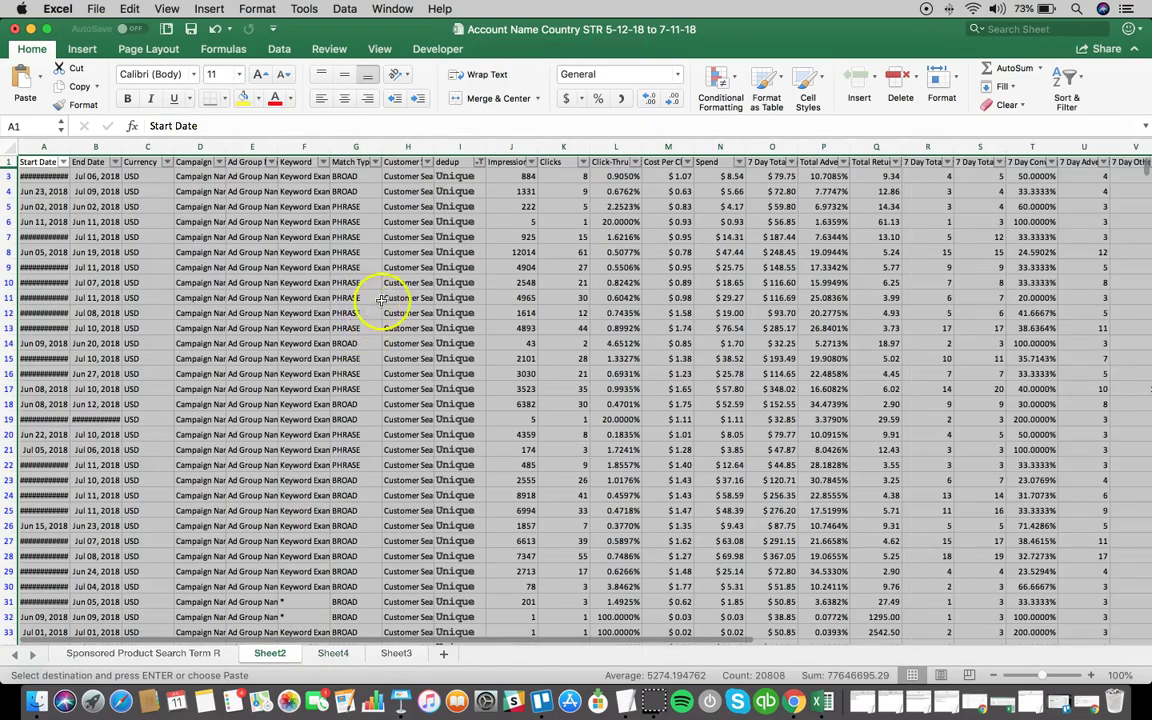
{"action": "left_click", "coordinate": [455, 198]}
{"action": "left_click", "coordinate": [399, 188]}
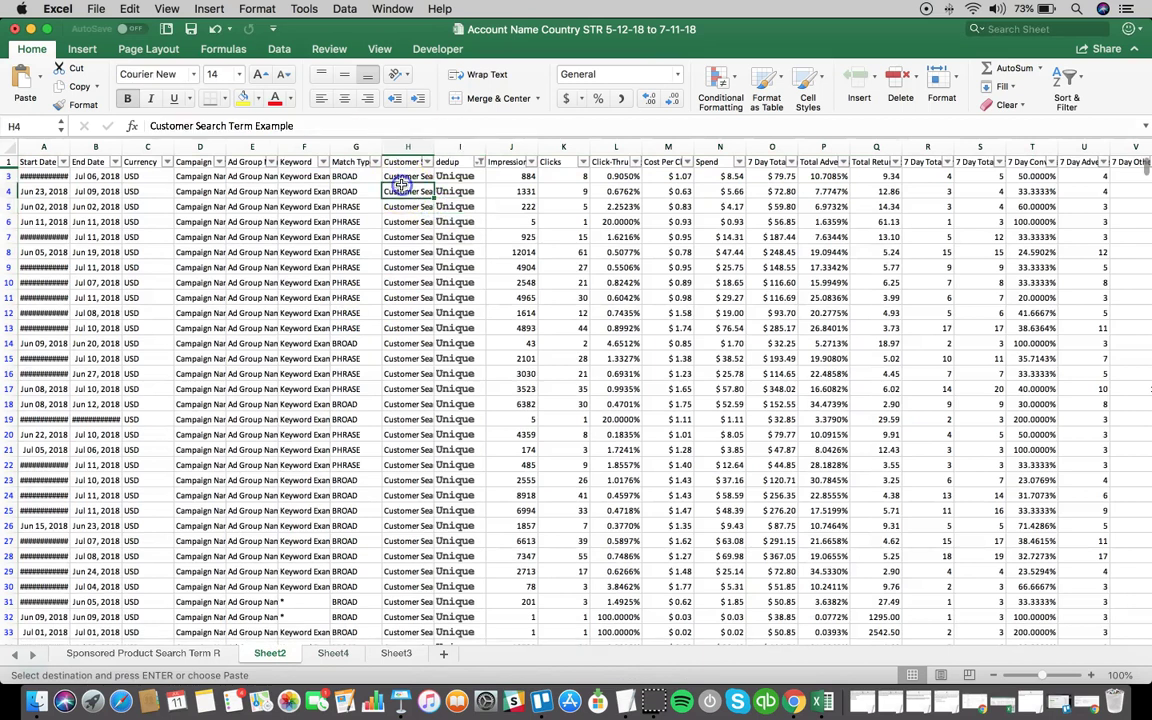
{"action": "left_click", "coordinate": [400, 183]}
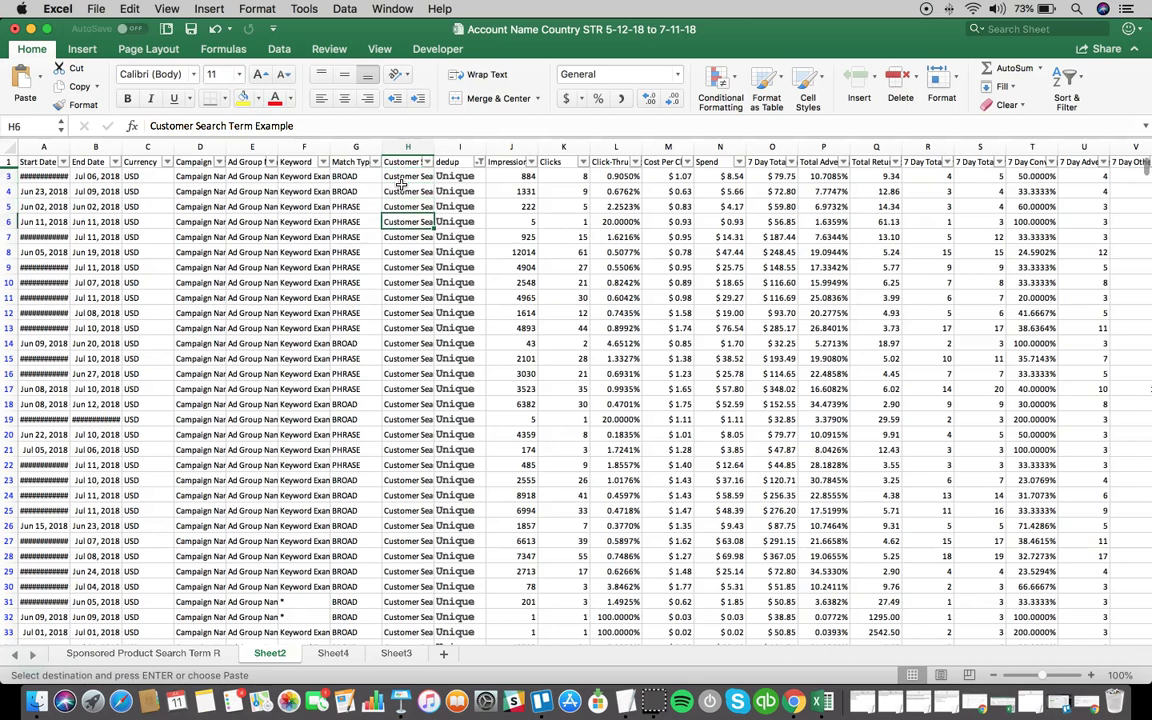
{"action": "left_click", "coordinate": [395, 655]}
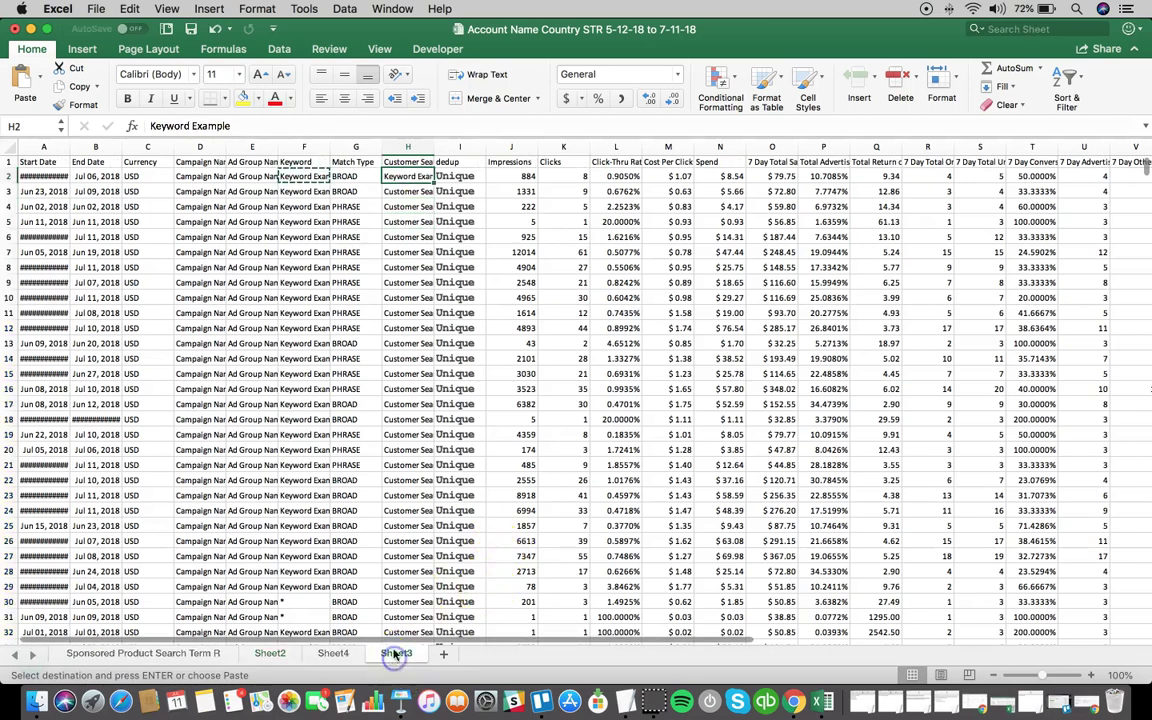
{"action": "left_click", "coordinate": [420, 218]}
{"action": "key", "text": "Up"}
{"action": "key", "text": "Up"}
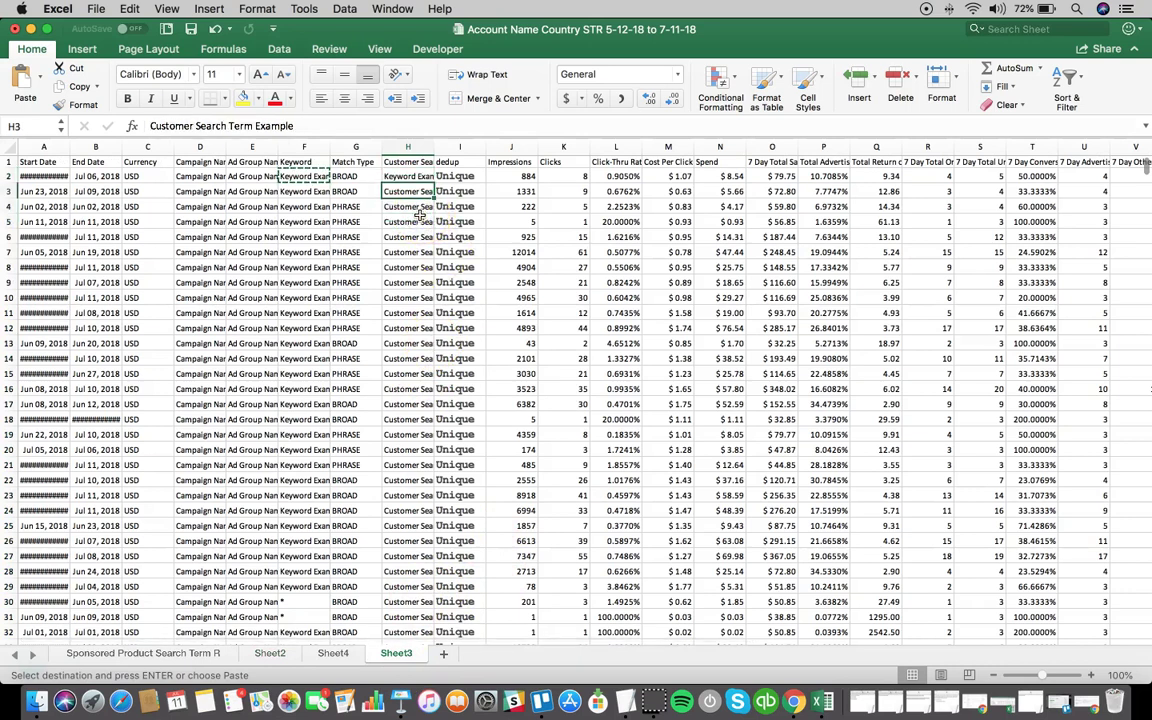
{"action": "key", "text": "Up"}
{"action": "key", "text": "Down"}
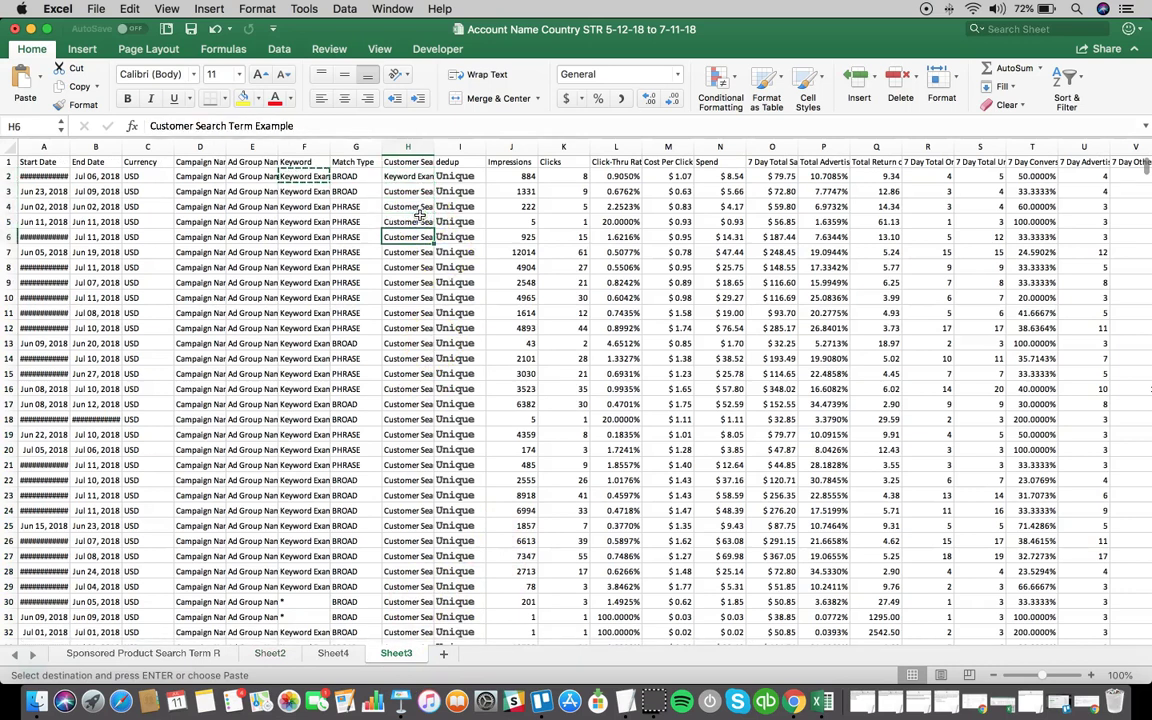
{"action": "key", "text": "Up"}
{"action": "key", "text": "Up"}
{"action": "key", "text": "Up"}
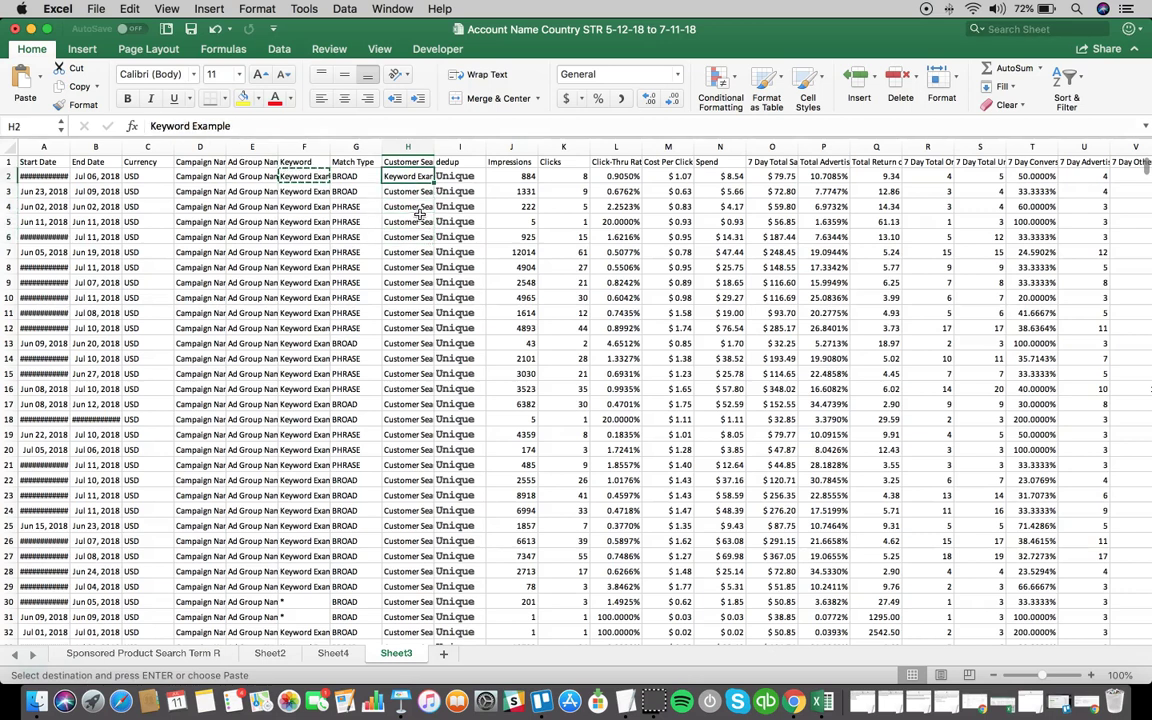
- Create a second PivotTable on a new worksheet from Sheet3 range $A$1:$X$867, with Customer Search Term in its rows
{"action": "left_click", "coordinate": [83, 50]}
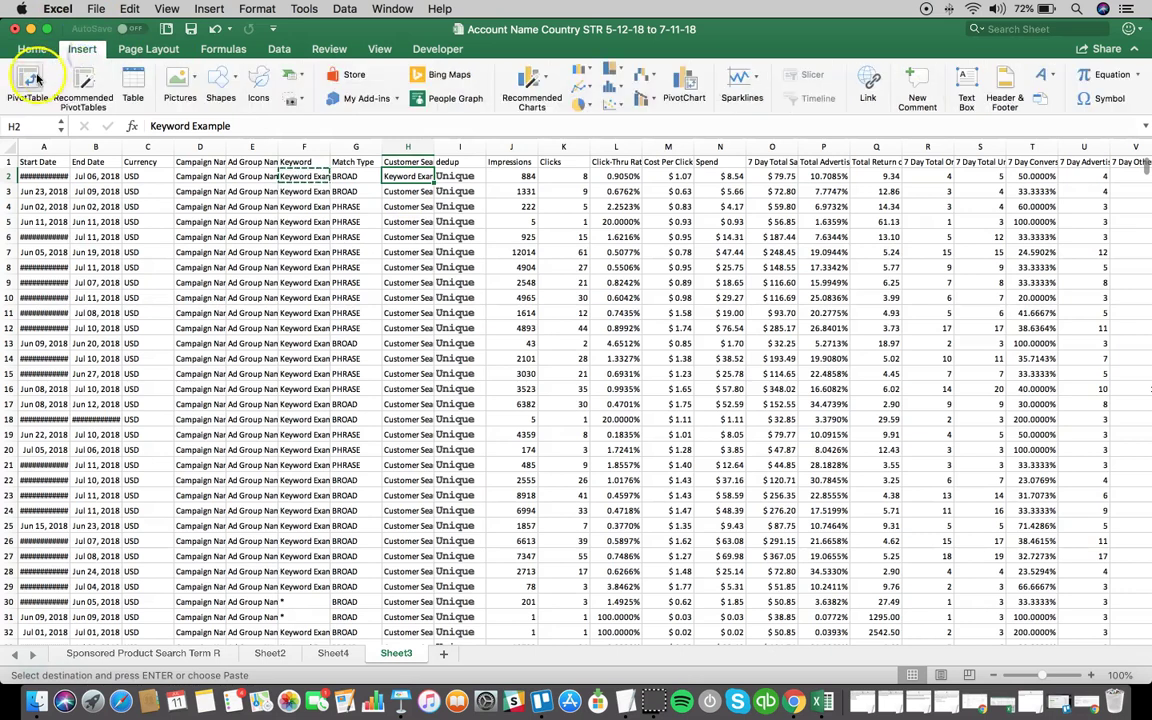
{"action": "left_click", "coordinate": [27, 85]}
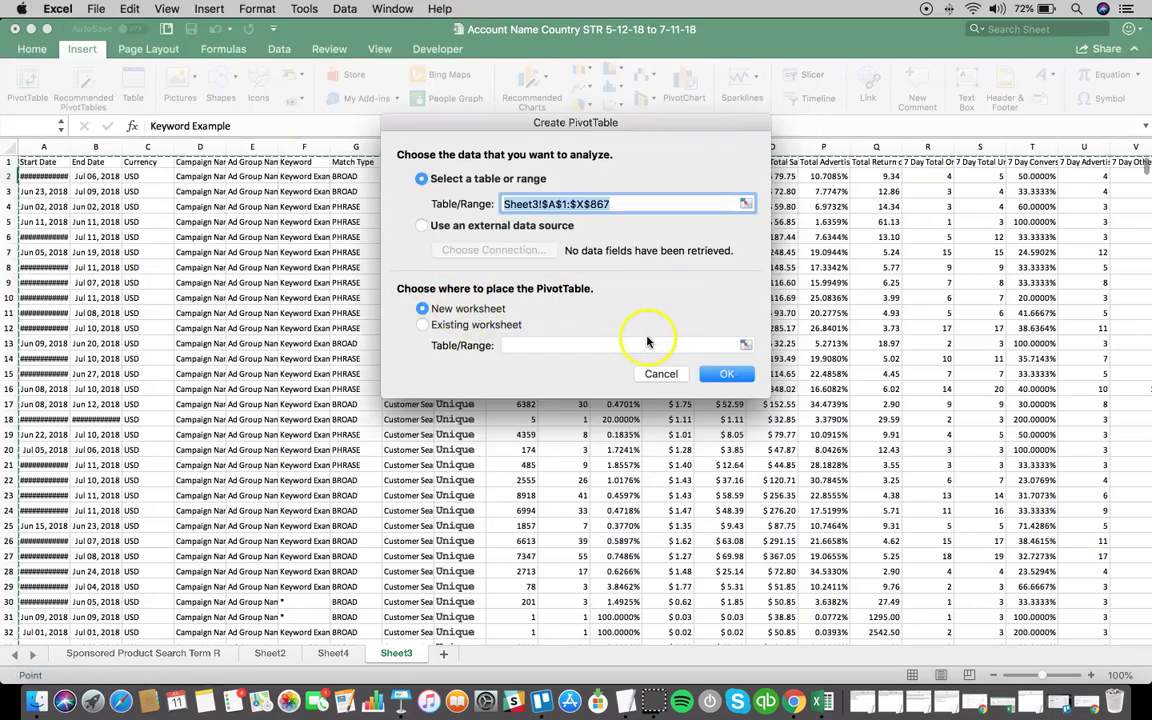
{"action": "left_click", "coordinate": [727, 373]}
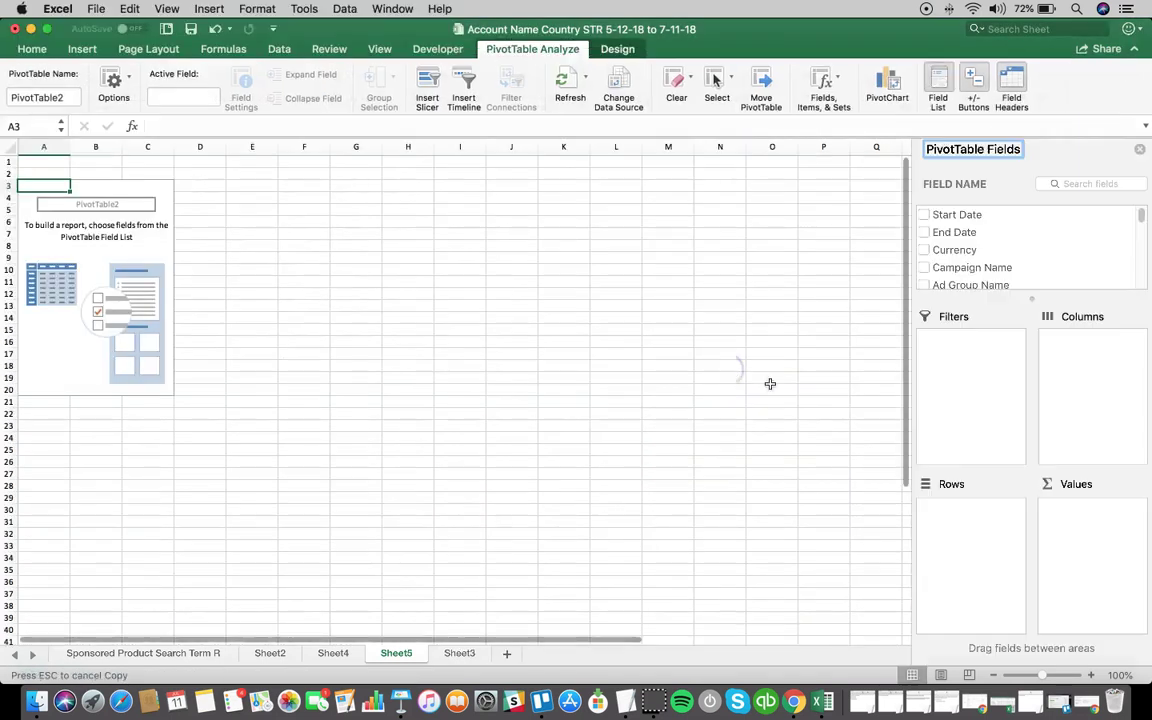
{"action": "scroll", "coordinate": [950, 248], "scroll_direction": "down", "scroll_amount": 5}
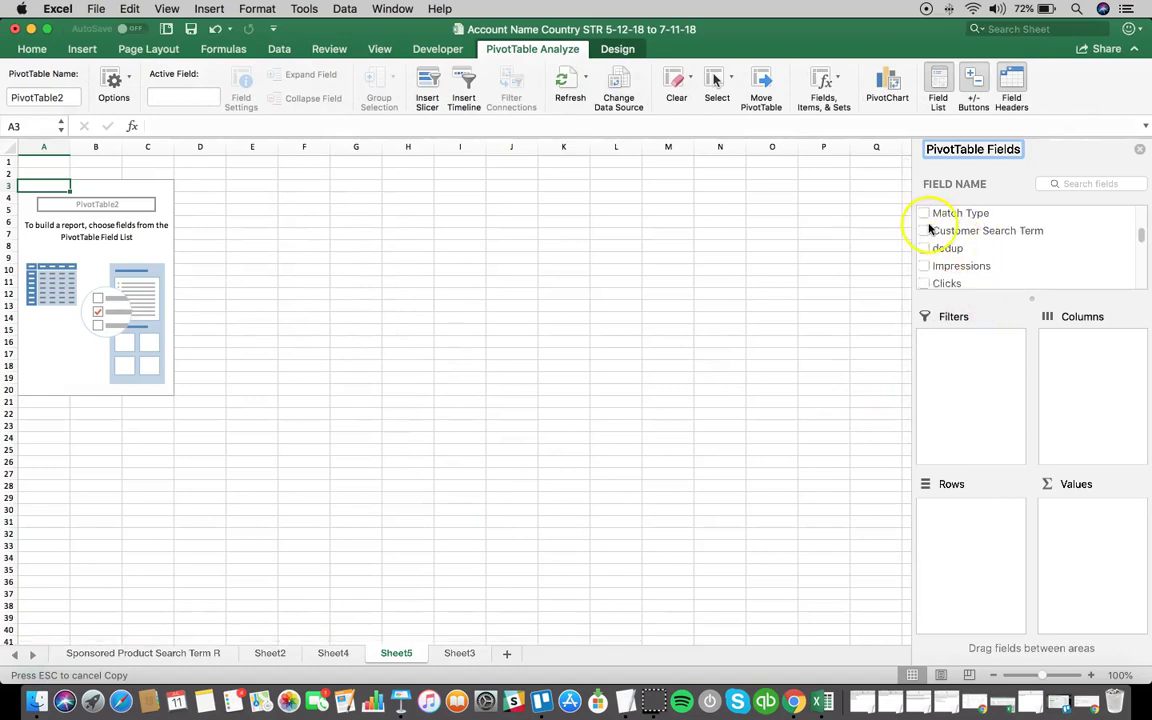
{"action": "left_click", "coordinate": [923, 231]}
{"action": "left_click_drag", "start_coordinate": [1080, 506], "coordinate": [965, 515]}
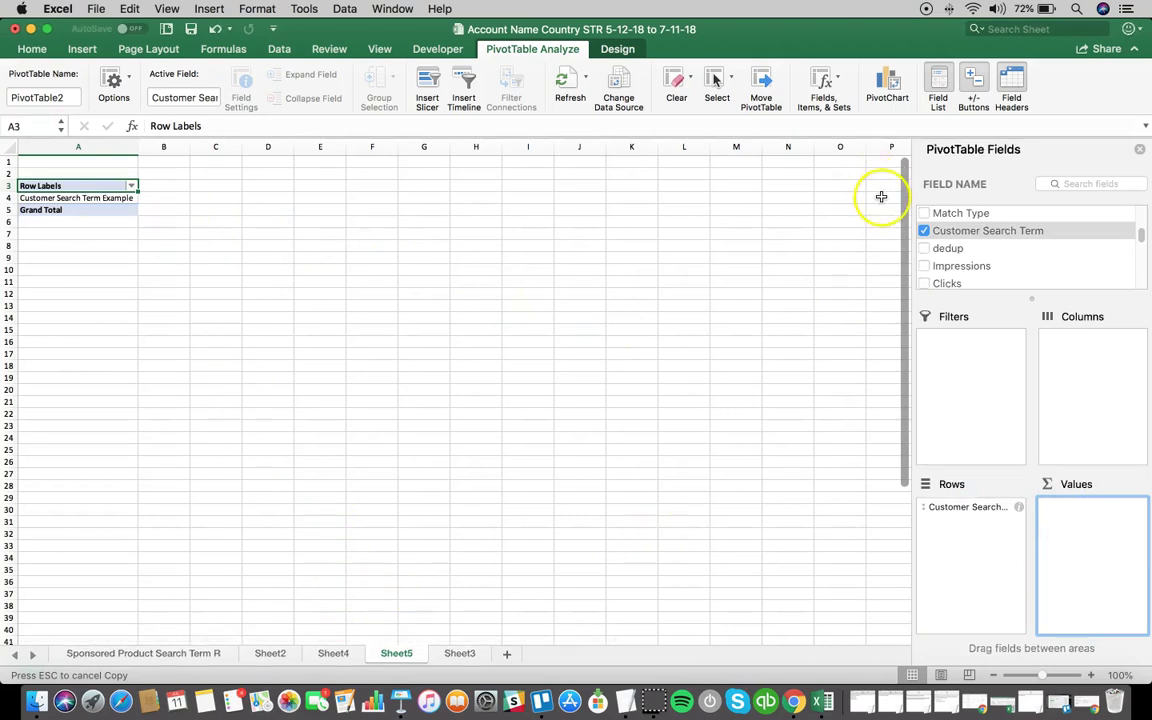
- Widen the Customer Search Term column on Sheet3 to fit its full entries, and check the column down to its last row
{"action": "left_click", "coordinate": [470, 653]}
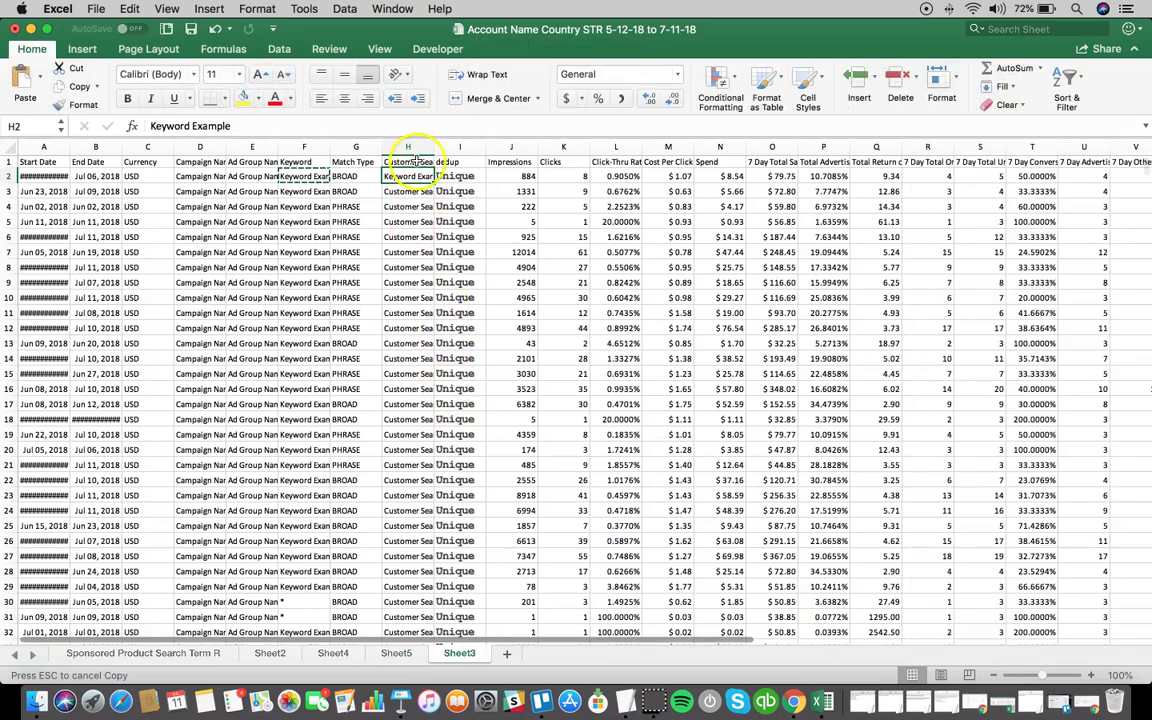
{"action": "left_click_drag", "start_coordinate": [430, 146], "coordinate": [501, 146]}
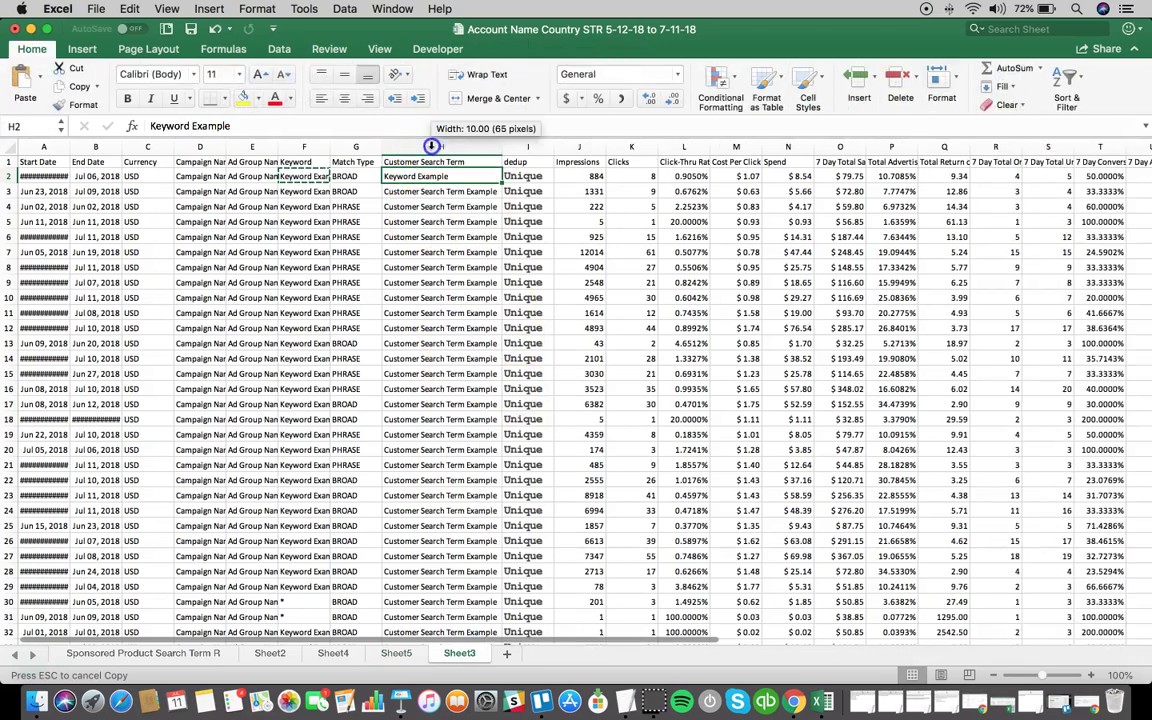
{"action": "left_click", "coordinate": [440, 199]}
{"action": "key", "text": "Up"}
{"action": "key", "text": "Up"}
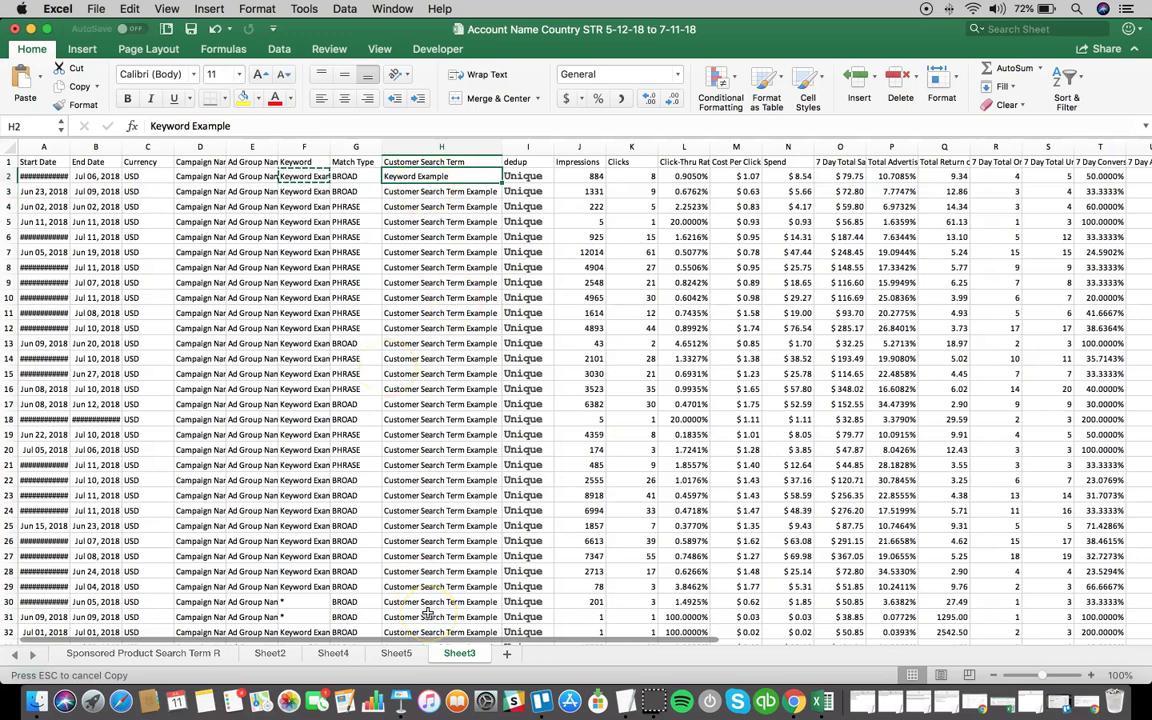
{"action": "key", "text": "super+Down"}
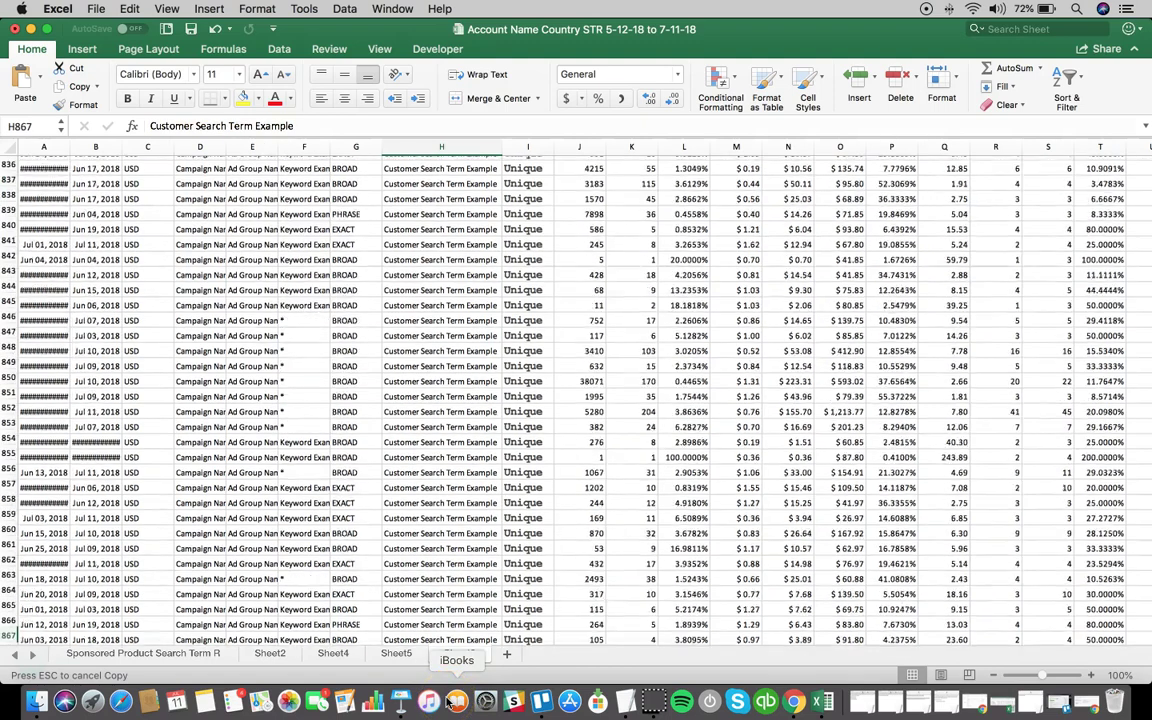
{"action": "key", "text": "super+Up"}
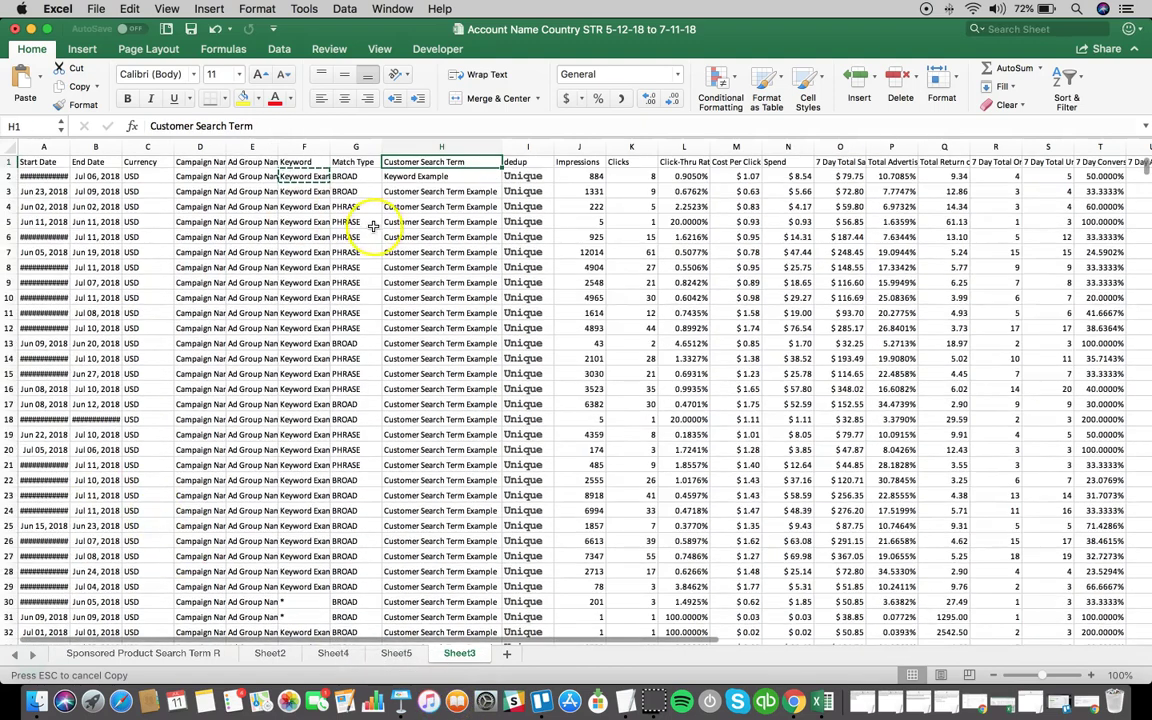
- Copy "Keyword Example" from H2 into H3 on Sheet3 and save the workbook
{"action": "left_click", "coordinate": [416, 189]}
{"action": "left_click", "coordinate": [416, 176]}
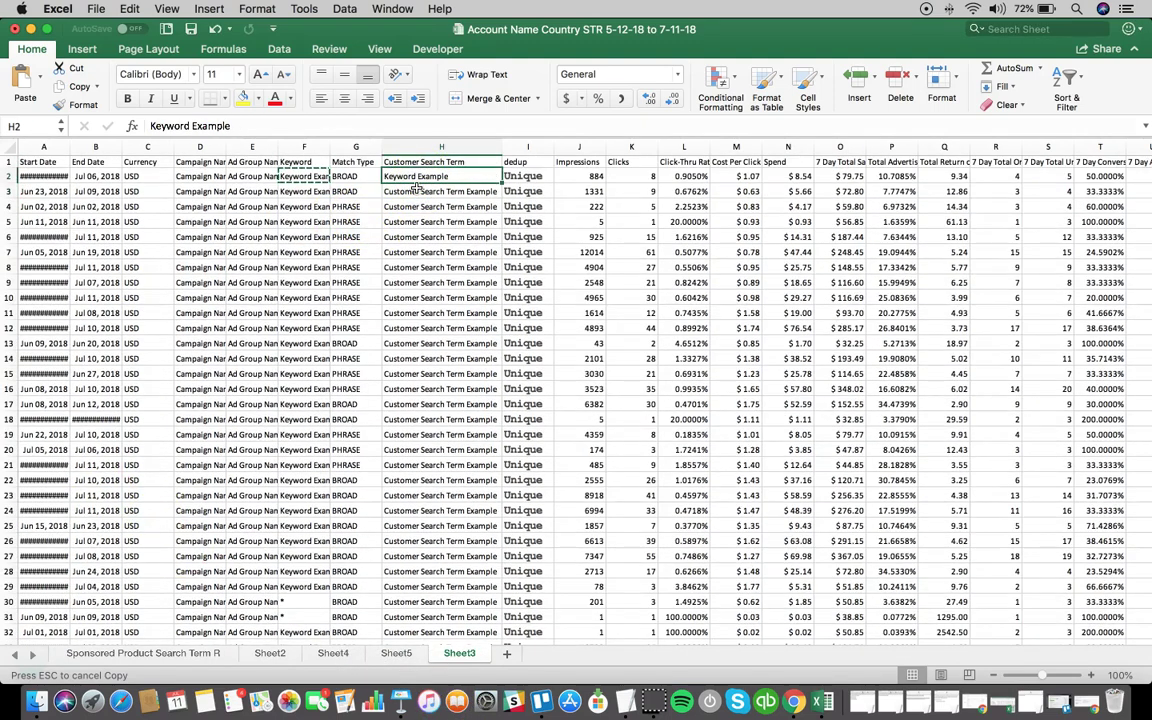
{"action": "key", "text": "super+c"}
{"action": "left_click", "coordinate": [416, 189]}
{"action": "key", "text": "super+v"}
{"action": "key", "text": "super+z"}
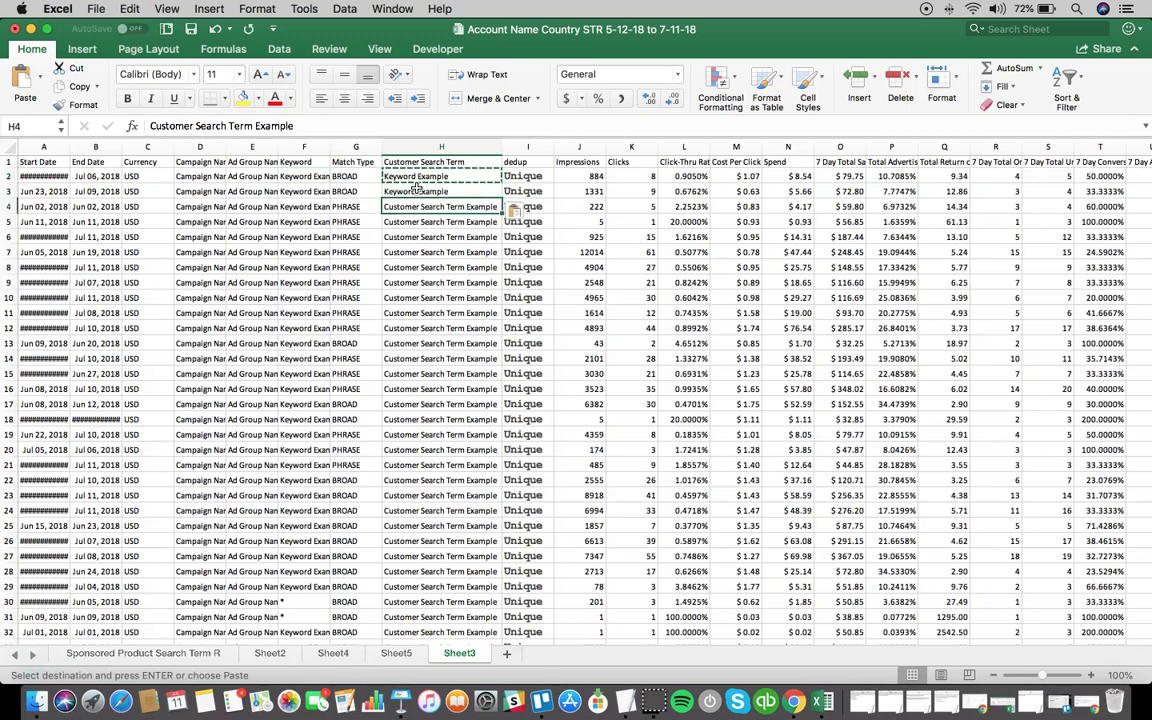
{"action": "key", "text": "super+v"}
{"action": "key", "text": "ctrl+Home"}
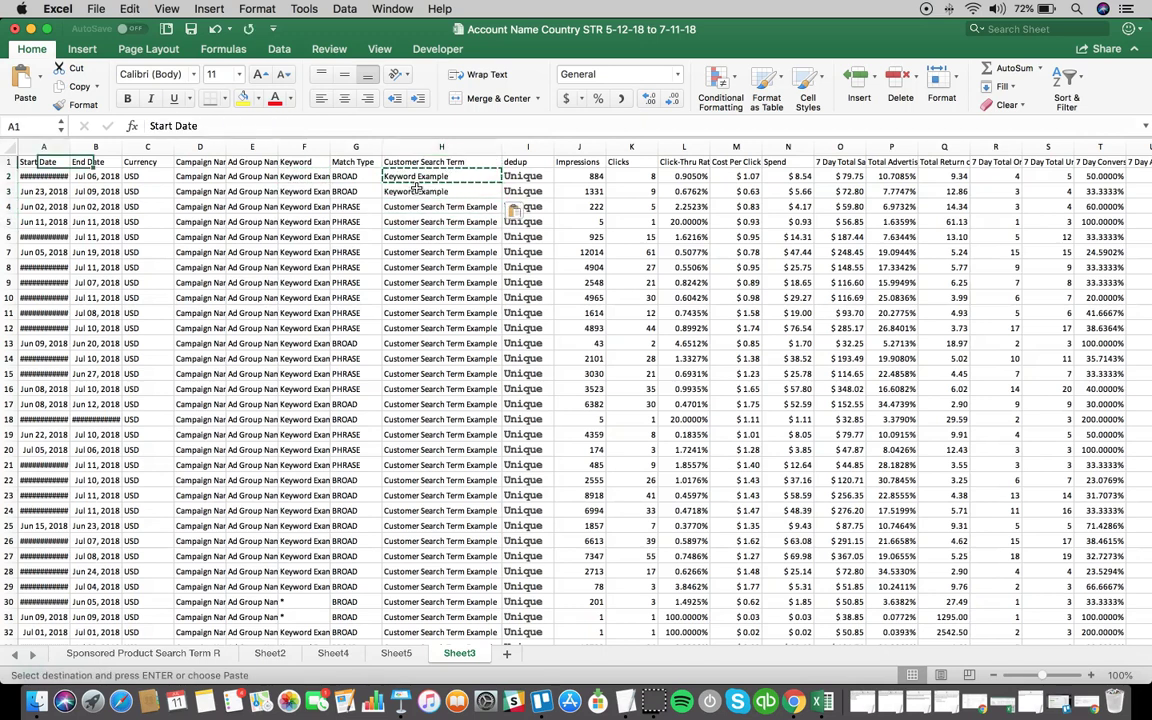
{"action": "key", "text": "super+s"}
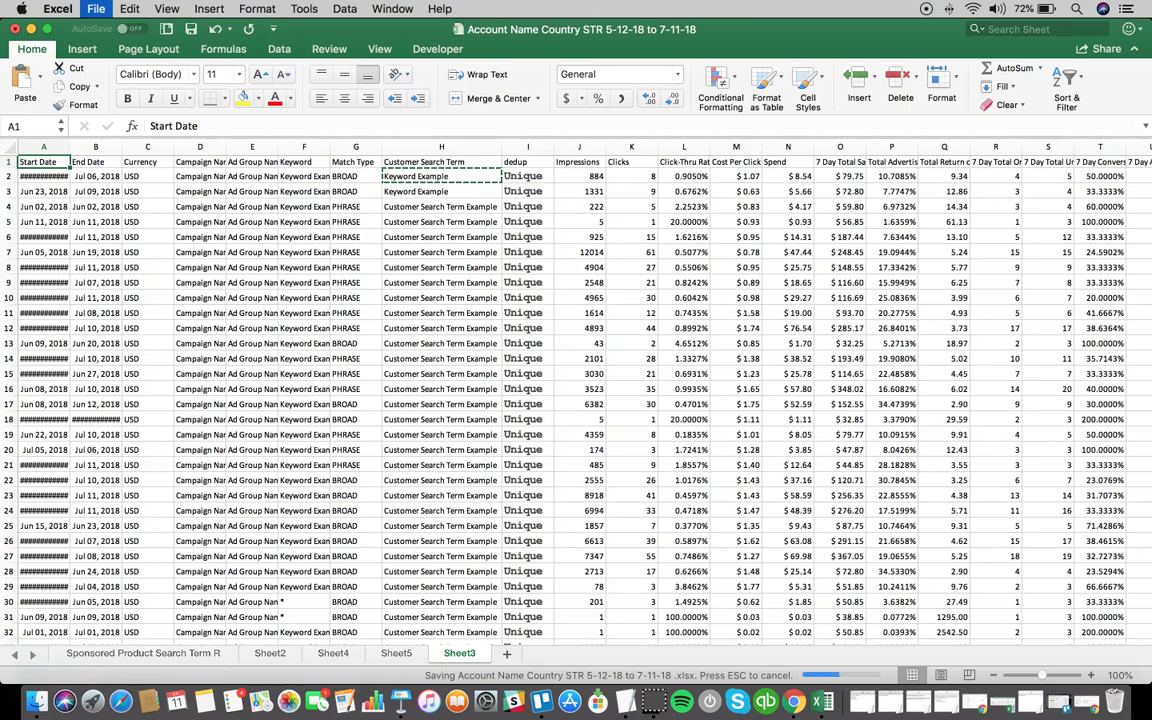
- Create another new-worksheet PivotTable from the updated Sheet3 range $A$1:$X$867 and place Customer Search Term in its rows
{"action": "left_click", "coordinate": [82, 49]}
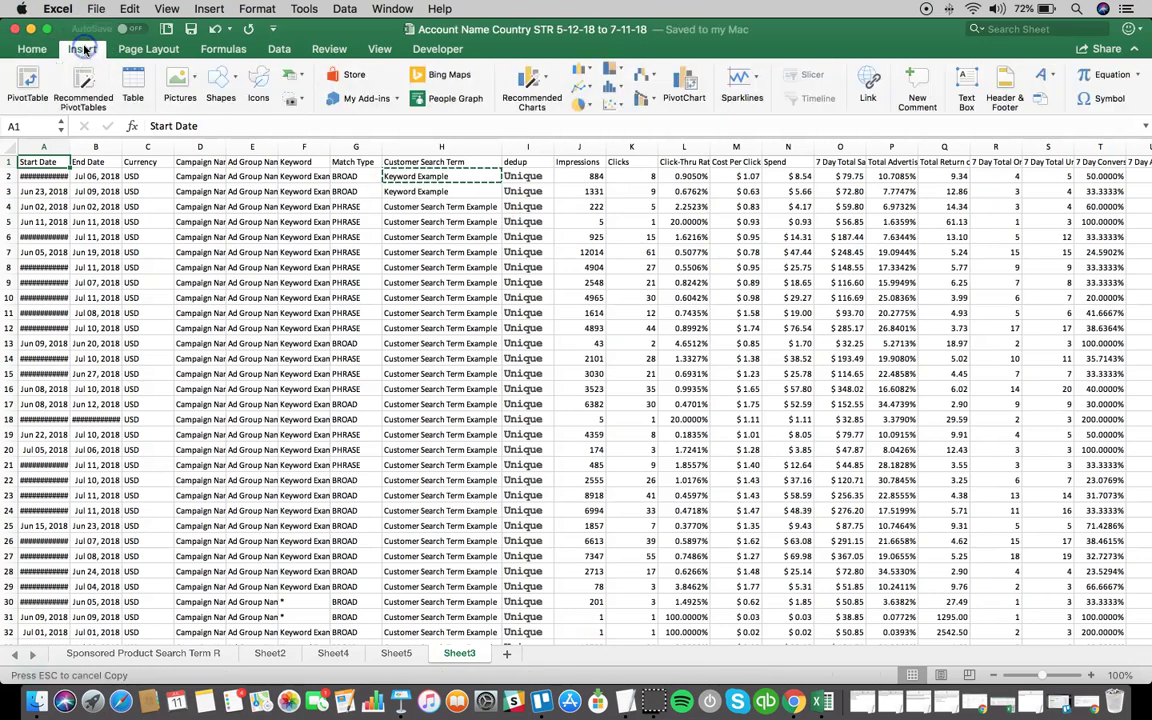
{"action": "left_click", "coordinate": [27, 85]}
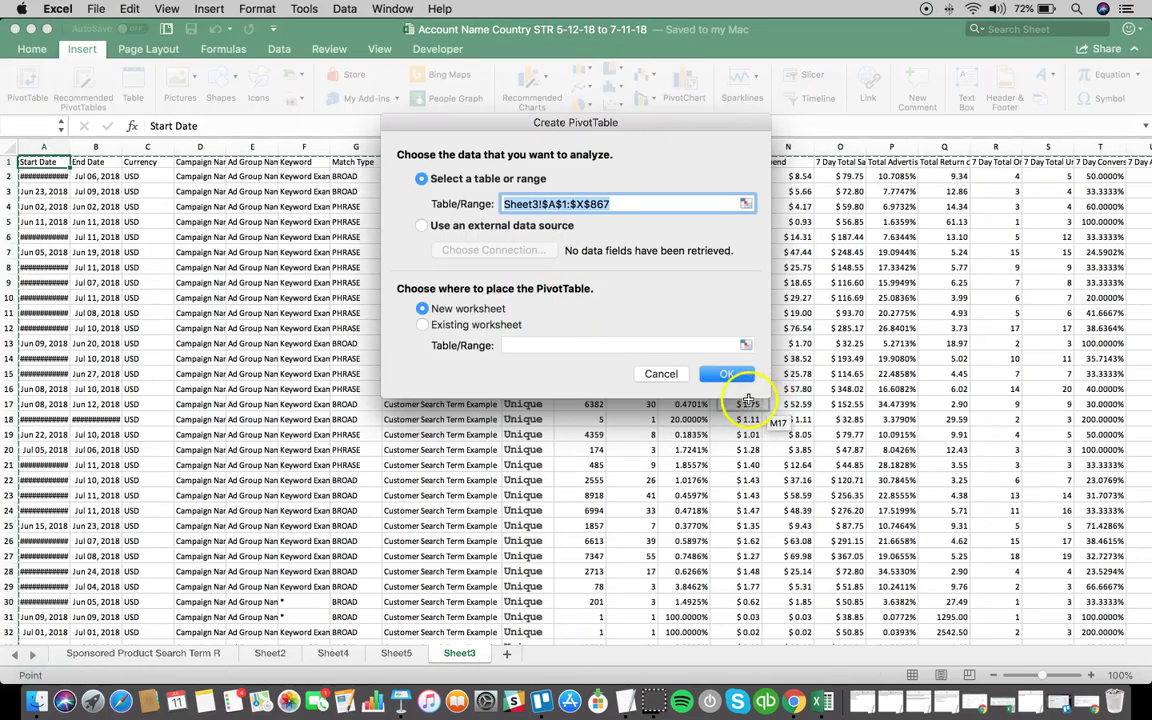
{"action": "left_click", "coordinate": [726, 376]}
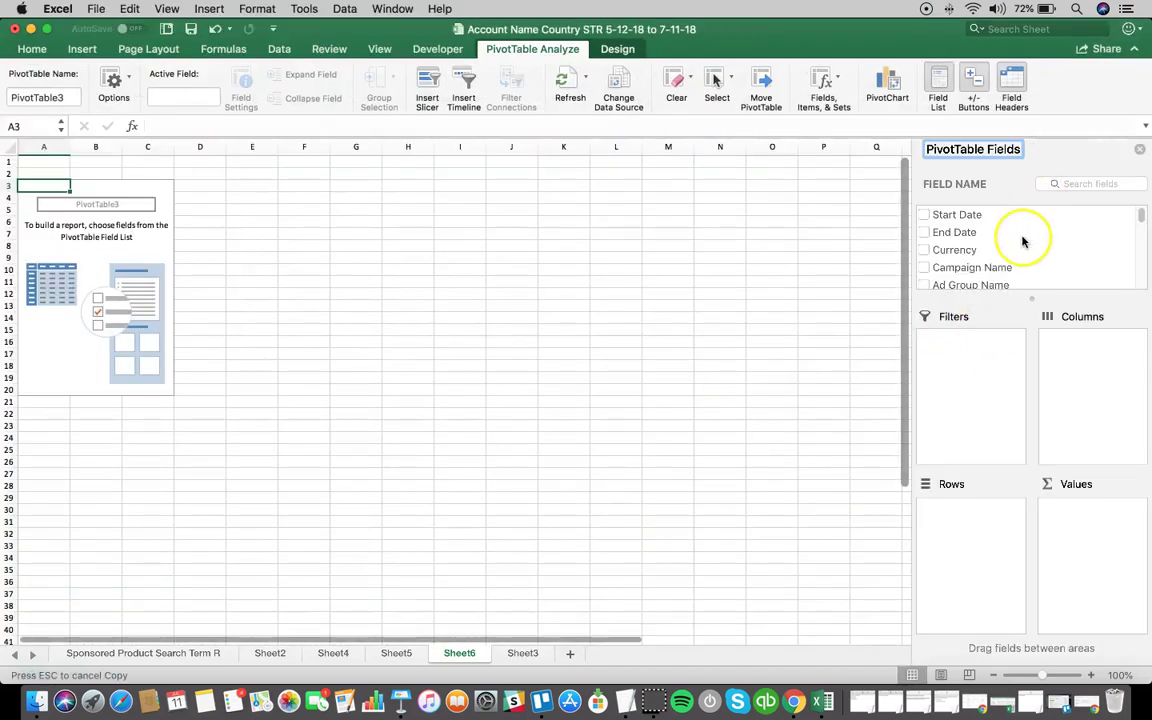
{"action": "scroll", "coordinate": [1021, 237], "scroll_direction": "down", "scroll_amount": 5}
{"action": "left_click", "coordinate": [925, 218]}
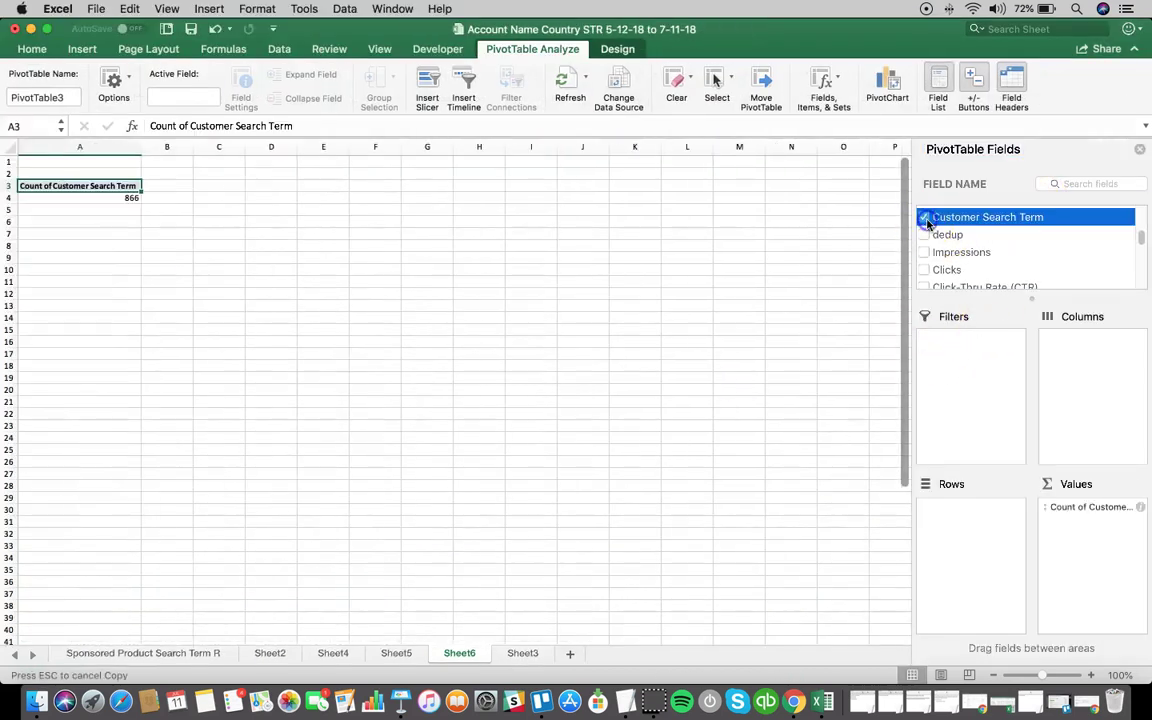
{"action": "left_click_drag", "start_coordinate": [1060, 510], "coordinate": [951, 527]}
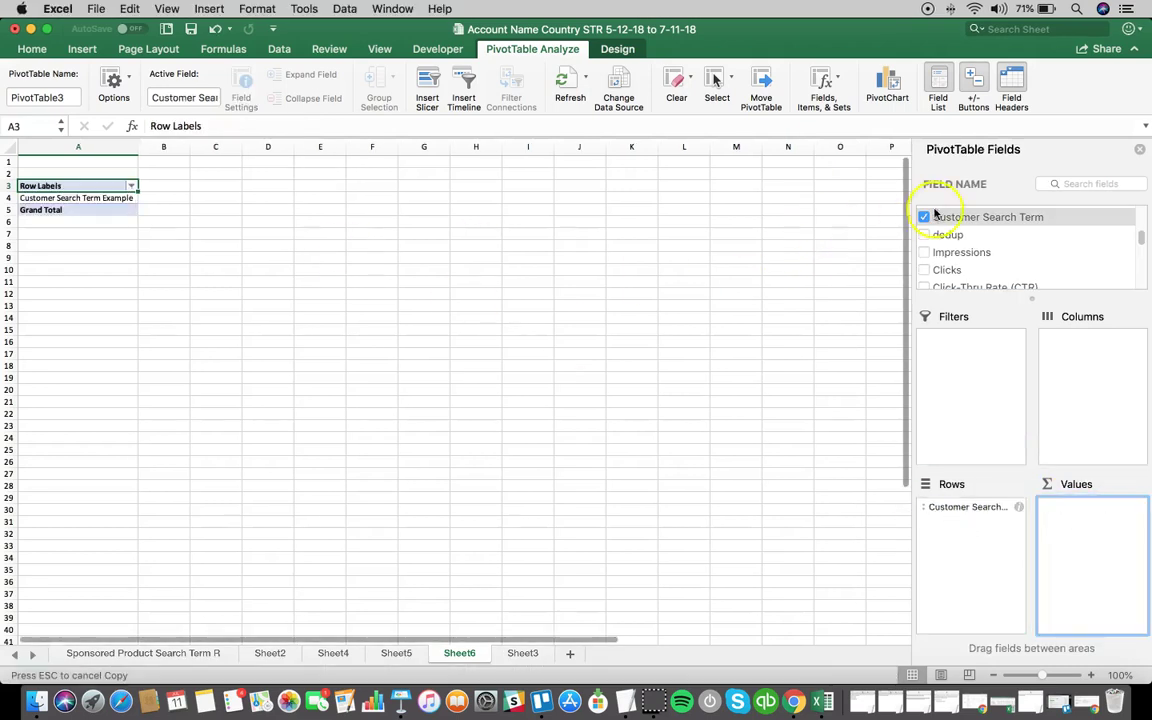
- Add 7 Day Total Units (#) to the new PivotTable's values as a sum, and compare it with the PivotTable on Sheet5
{"action": "scroll", "coordinate": [988, 246], "scroll_direction": "down", "scroll_amount": 5}
{"action": "scroll", "coordinate": [985, 250], "scroll_direction": "down", "scroll_amount": 2}
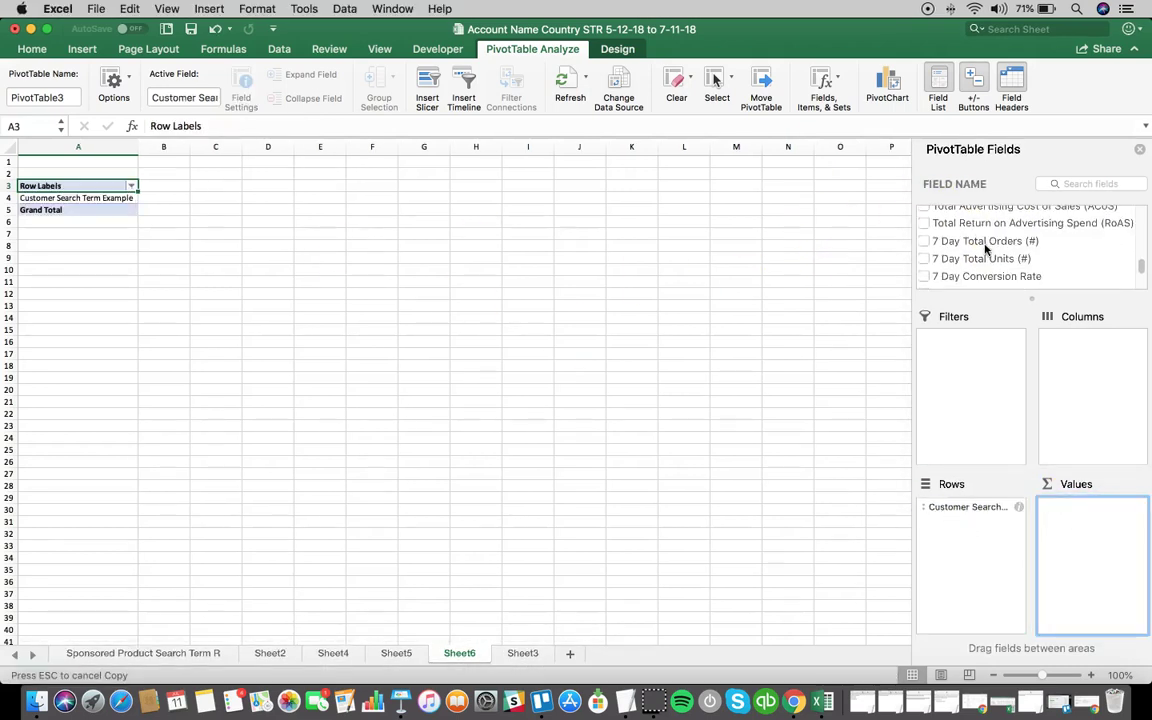
{"action": "left_click", "coordinate": [927, 259]}
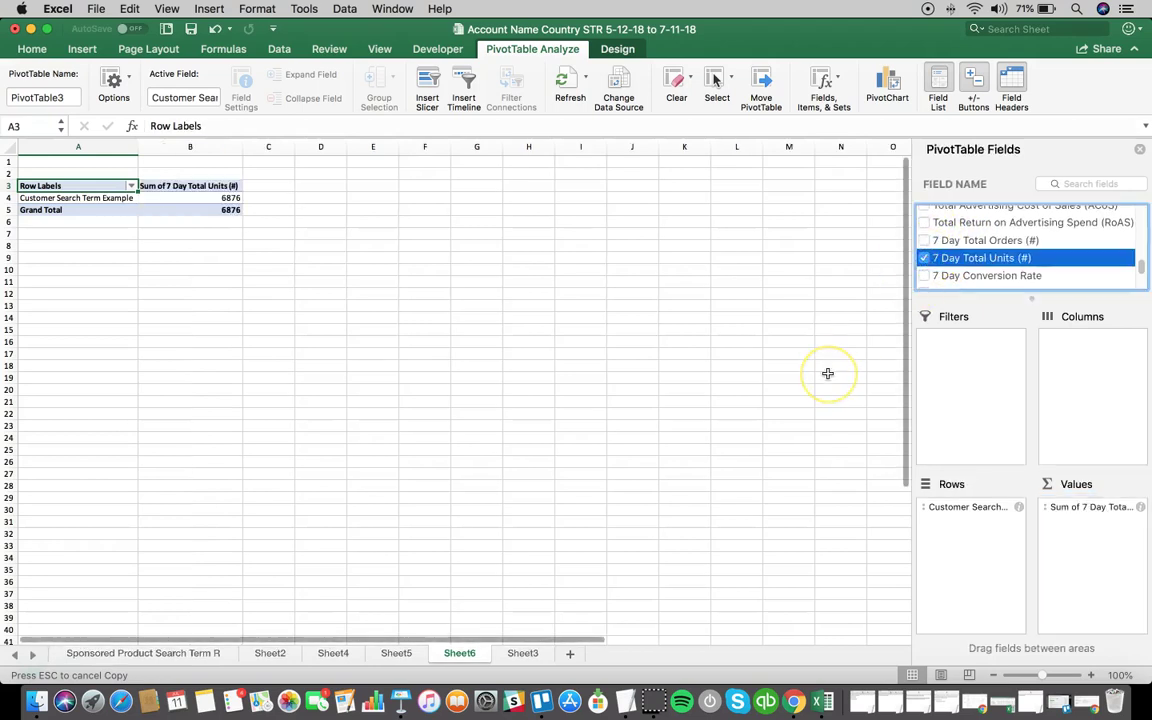
{"action": "left_click", "coordinate": [394, 652]}
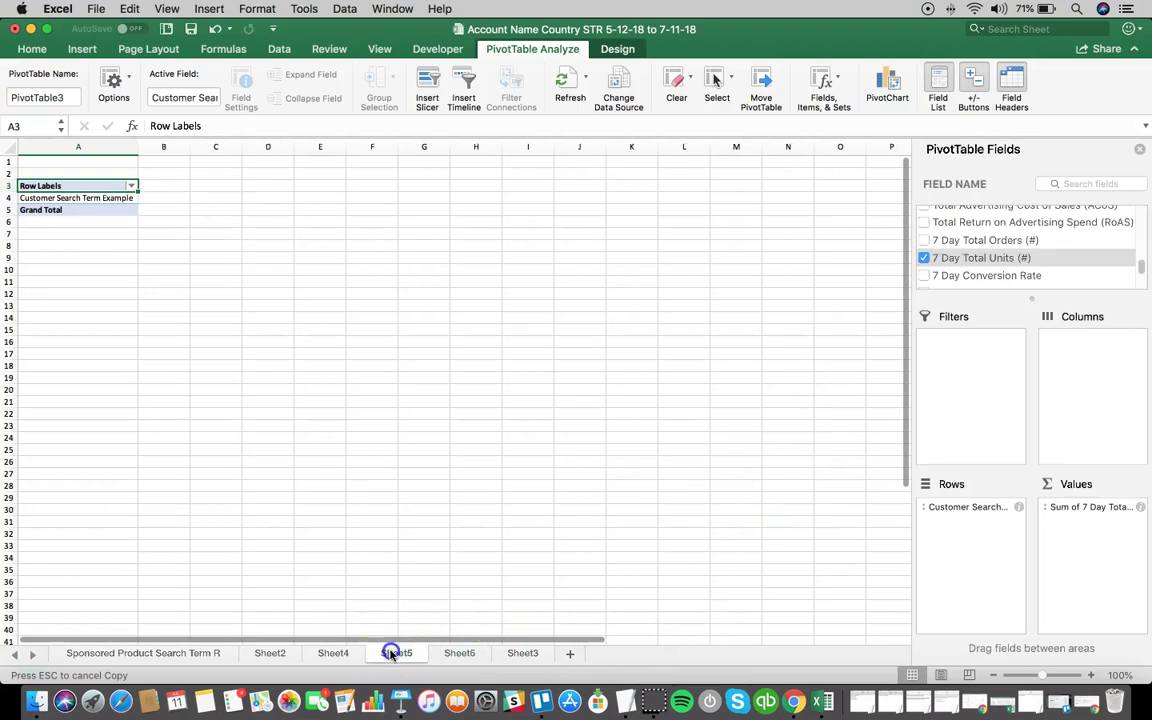
{"action": "left_click", "coordinate": [460, 653]}
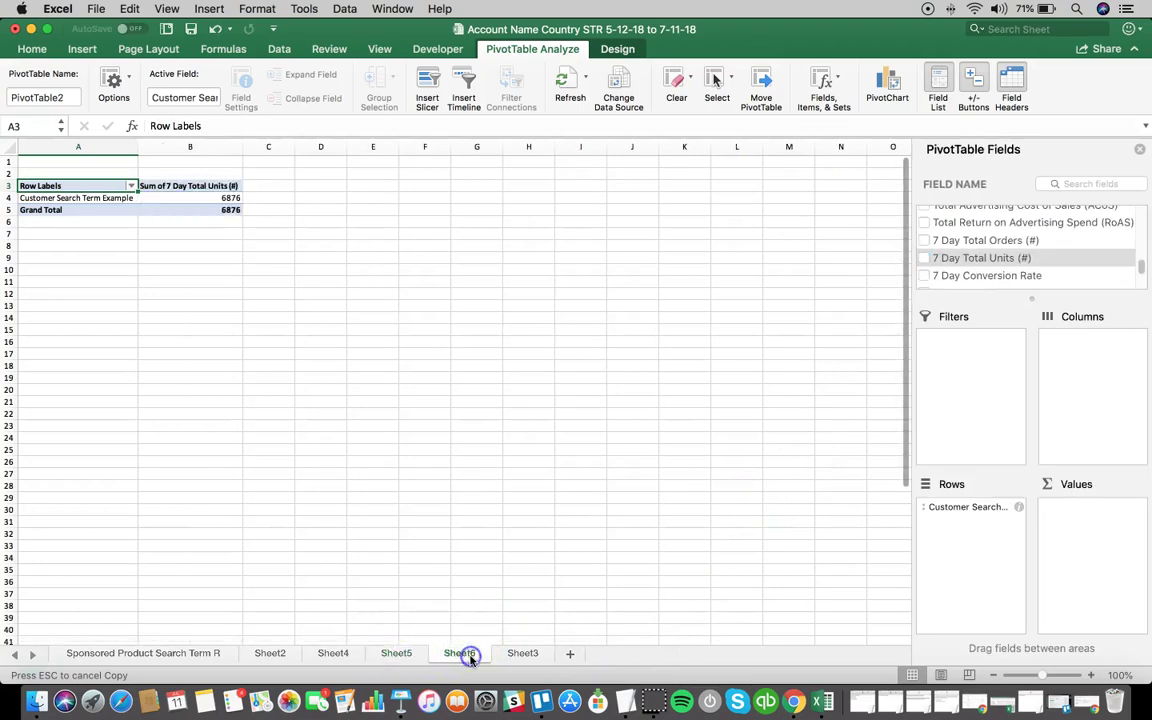
- Copy the entire data range from Sheet3 and paste it into a new worksheet
{"action": "left_click", "coordinate": [516, 653]}
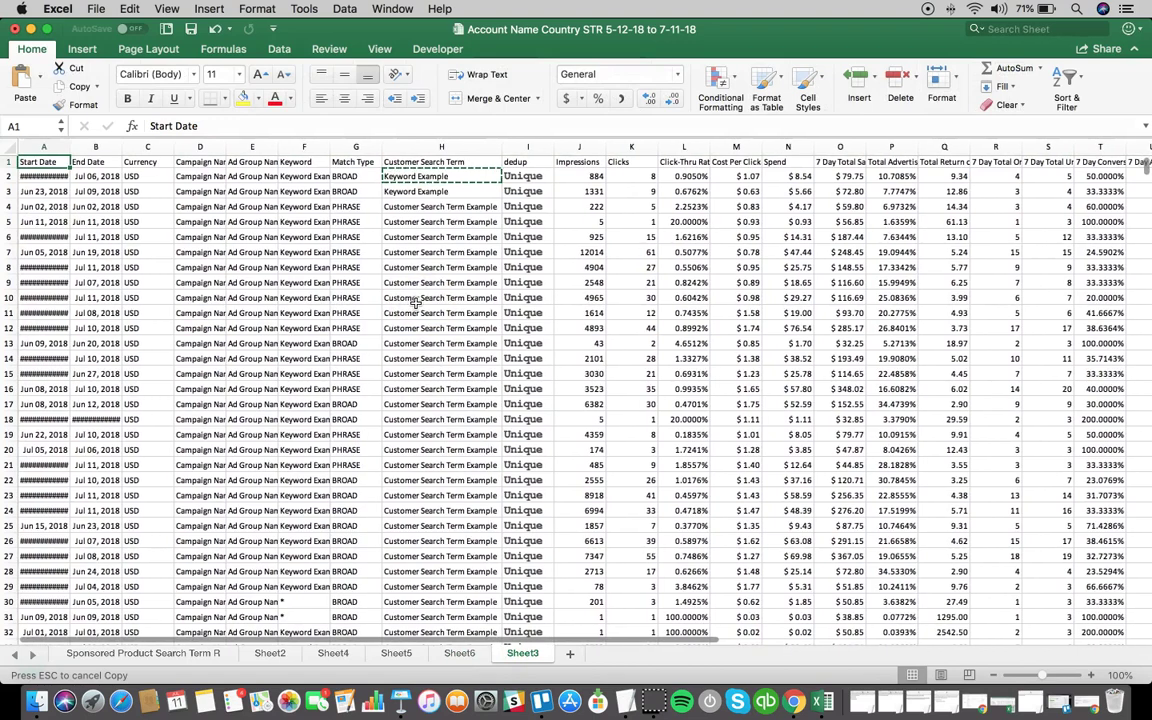
{"action": "left_click", "coordinate": [394, 306]}
{"action": "key", "text": "super+shift+Down"}
{"action": "key", "text": "super+shift+Right"}
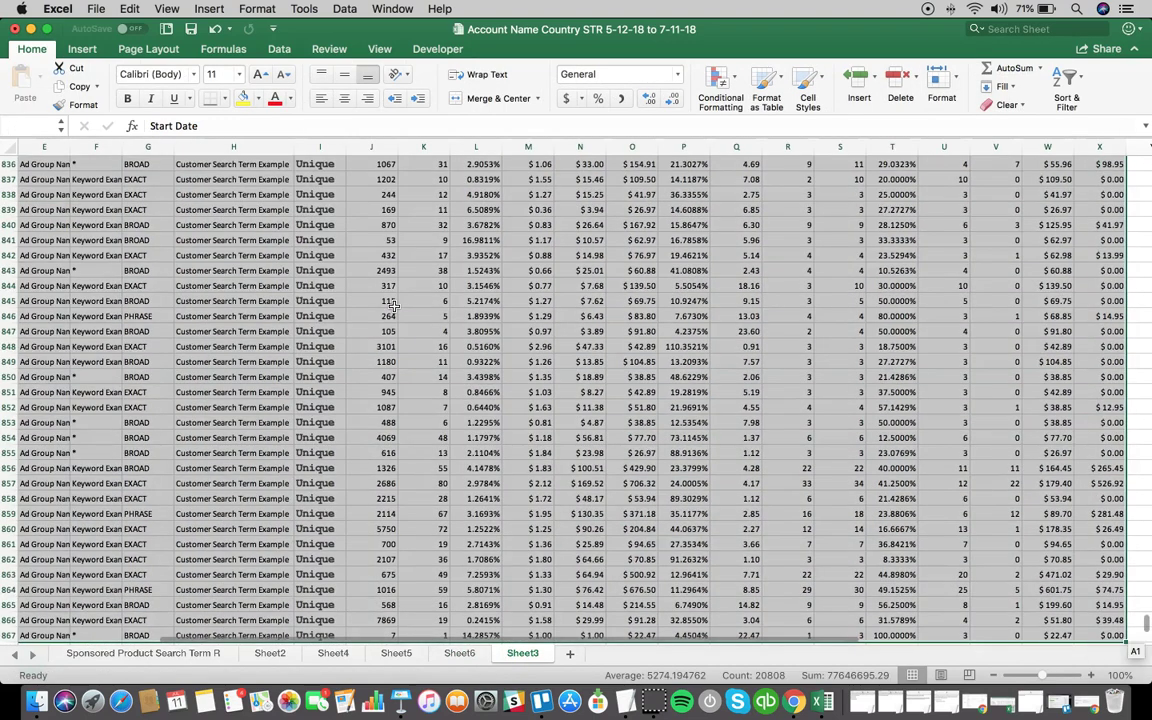
{"action": "key", "text": "super+c"}
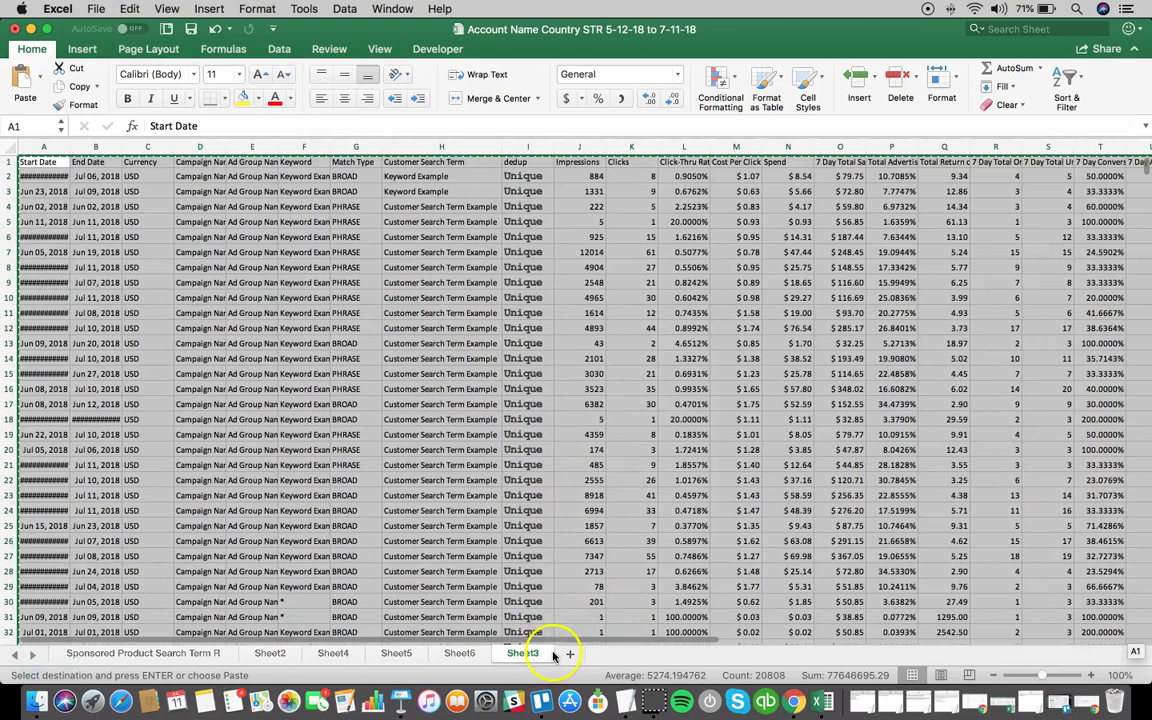
{"action": "left_click", "coordinate": [565, 653]}
{"action": "key", "text": "super+a"}
{"action": "key", "text": "super+v"}
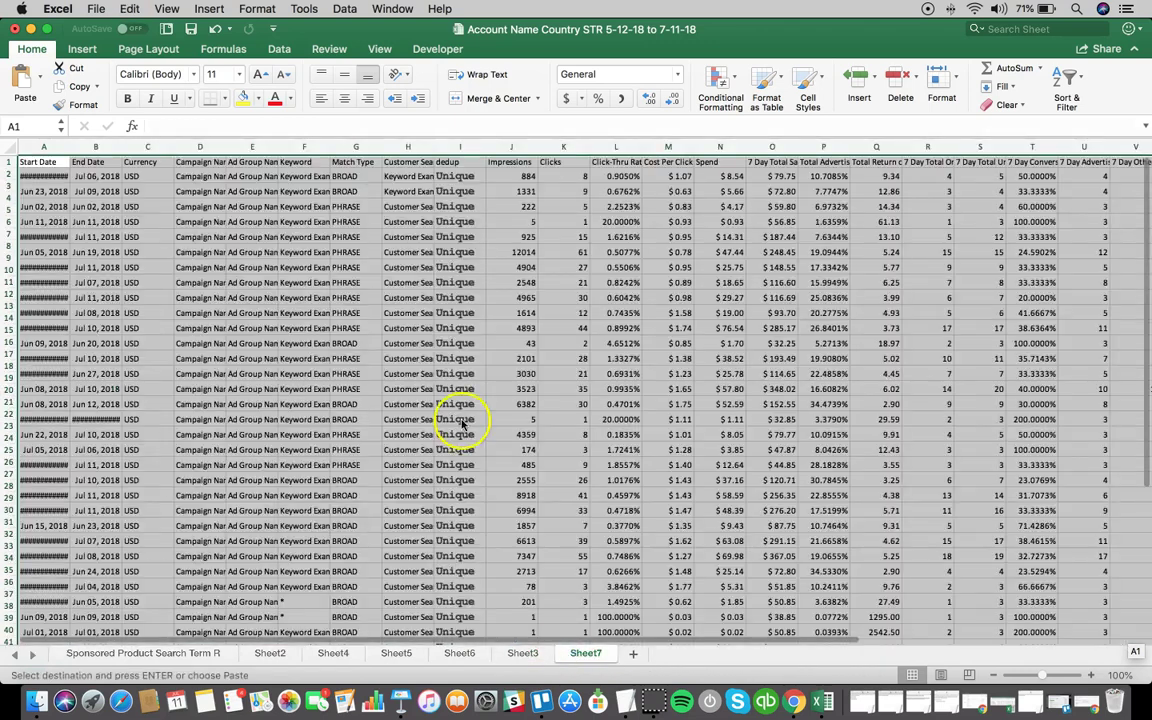
- Replace the Customer Search Term in H2 of Sheet7 with "KWWW" and copy it into H3
{"action": "left_click", "coordinate": [405, 191]}
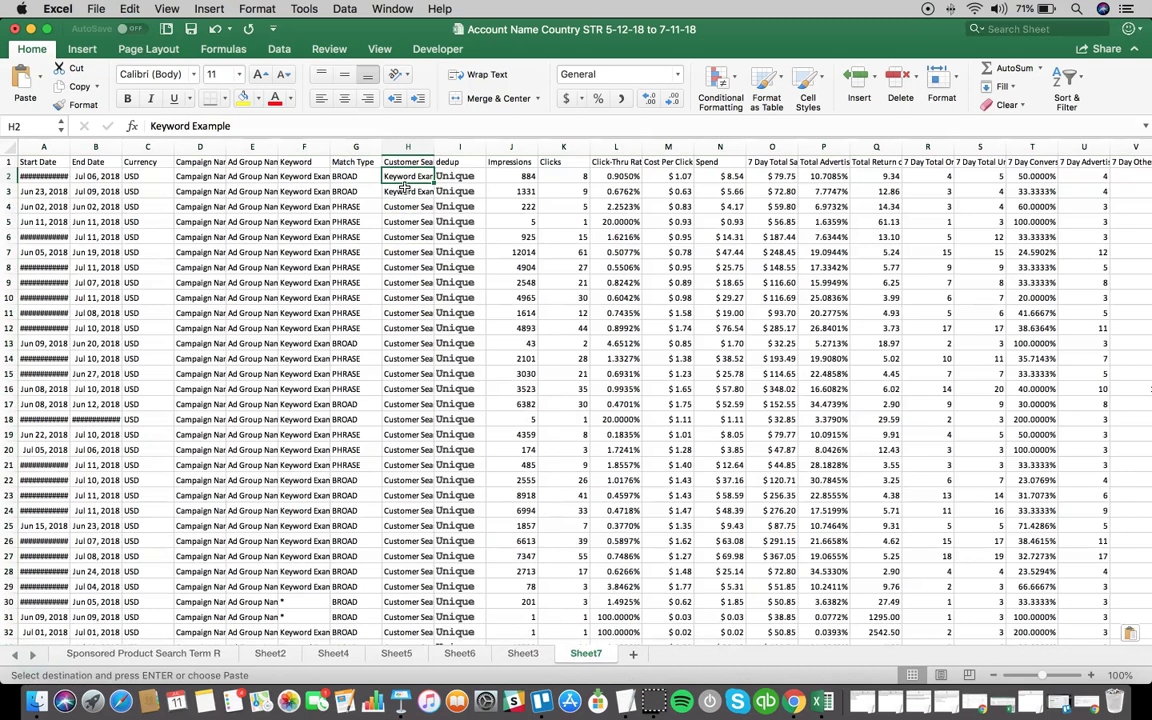
{"action": "type", "text": "KW"}
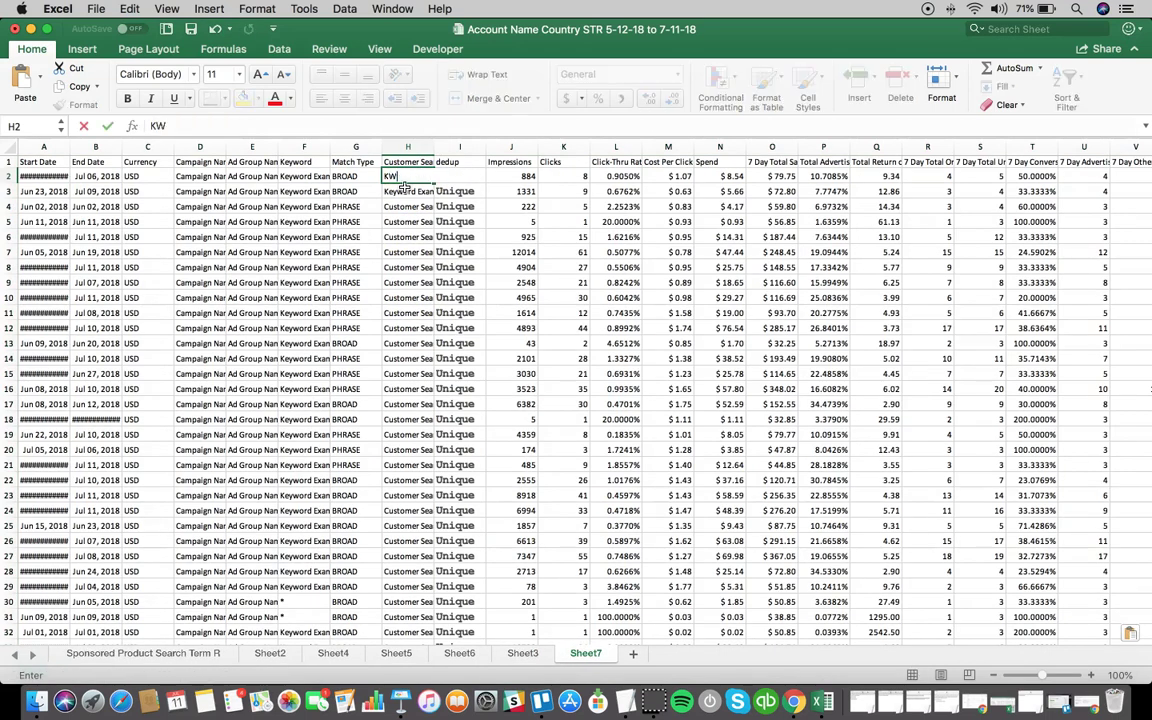
{"action": "type", "text": "WW"}
{"action": "key", "text": "Return"}
{"action": "key", "text": "Up"}
{"action": "key", "text": "super+c"}
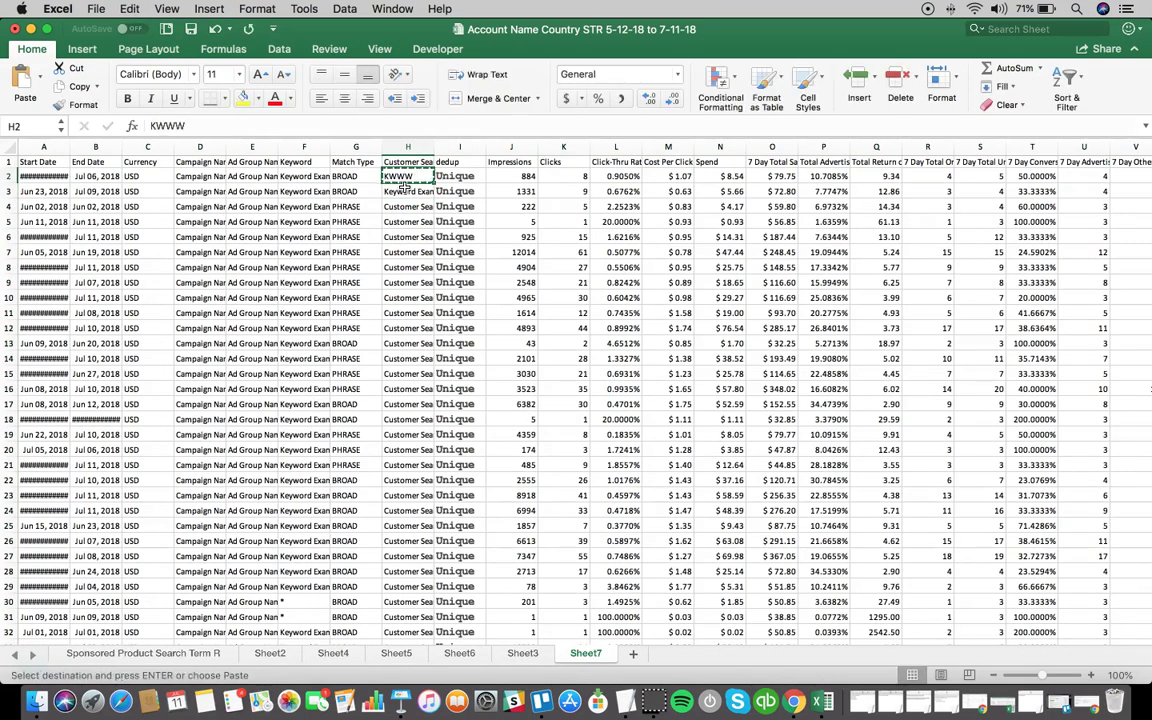
{"action": "key", "text": "Down"}
{"action": "key", "text": "super+v"}
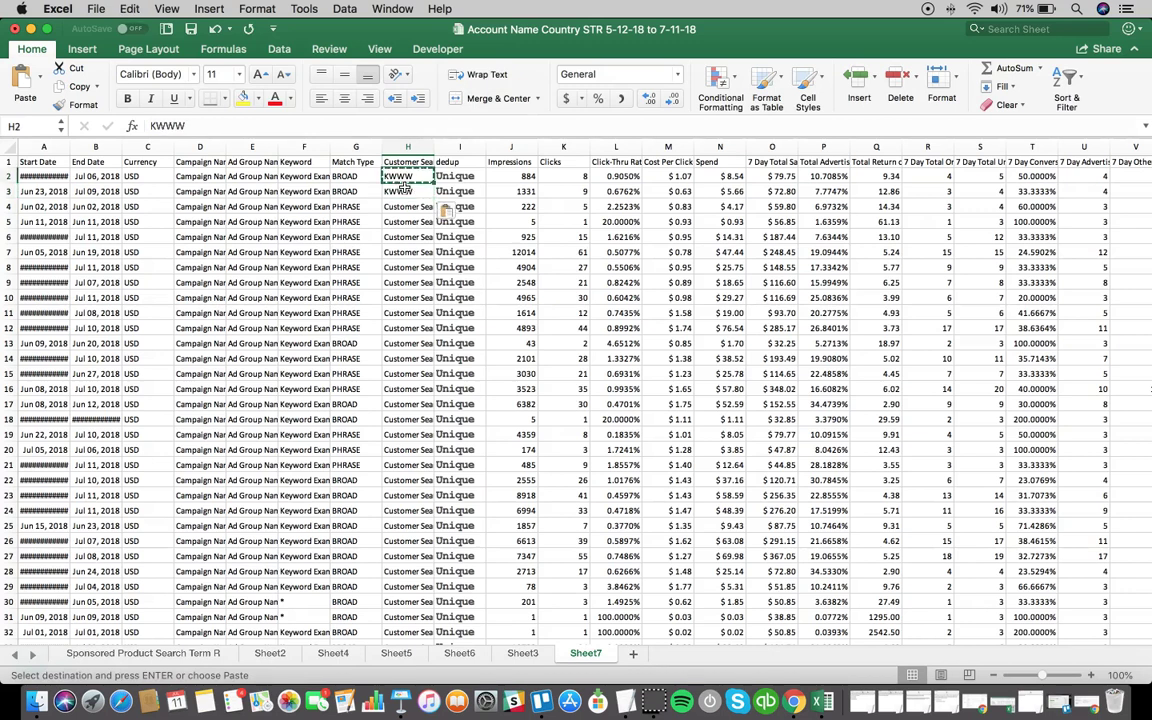
- Create a new-worksheet PivotTable from Sheet7 range $A$1:$X$867 and place Customer Search Term in its rows
{"action": "key", "text": "ctrl+Home"}
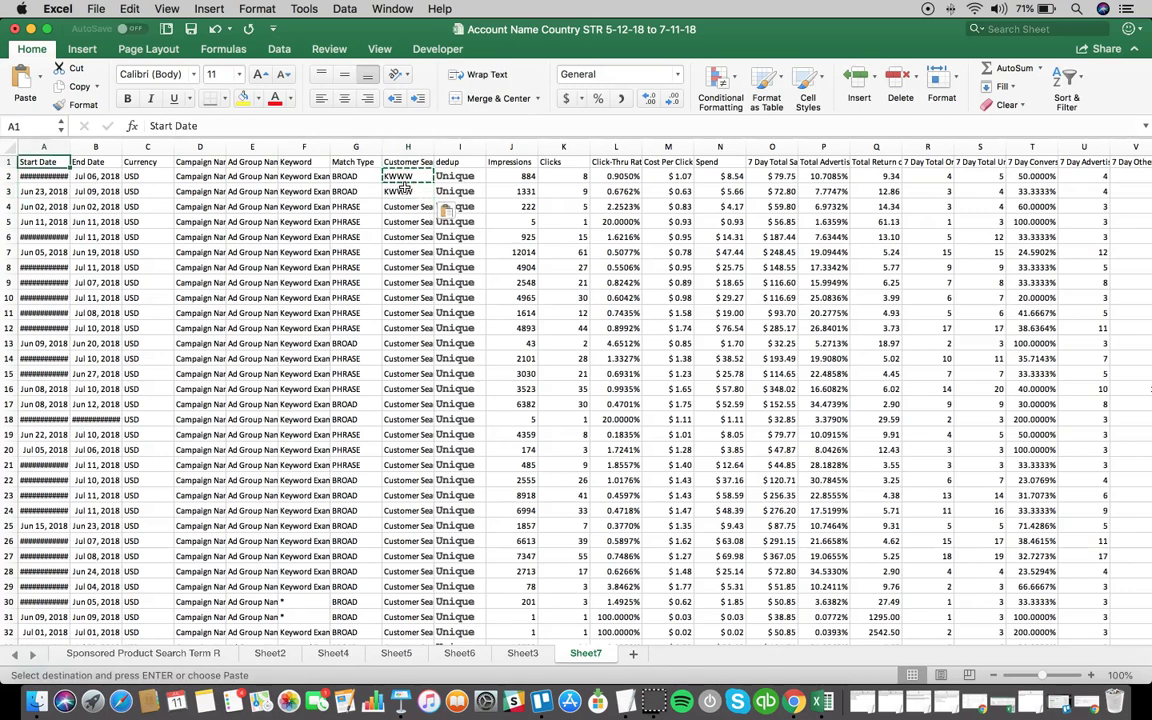
{"action": "left_click", "coordinate": [82, 49]}
{"action": "left_click", "coordinate": [27, 85]}
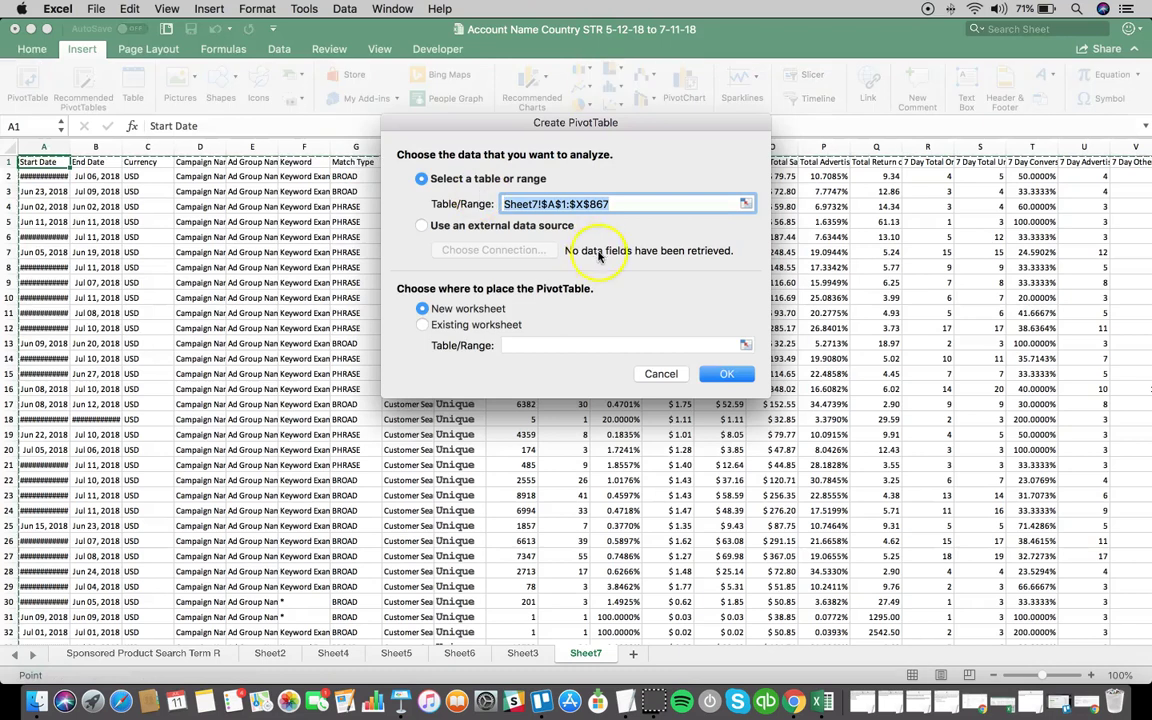
{"action": "left_click", "coordinate": [727, 374]}
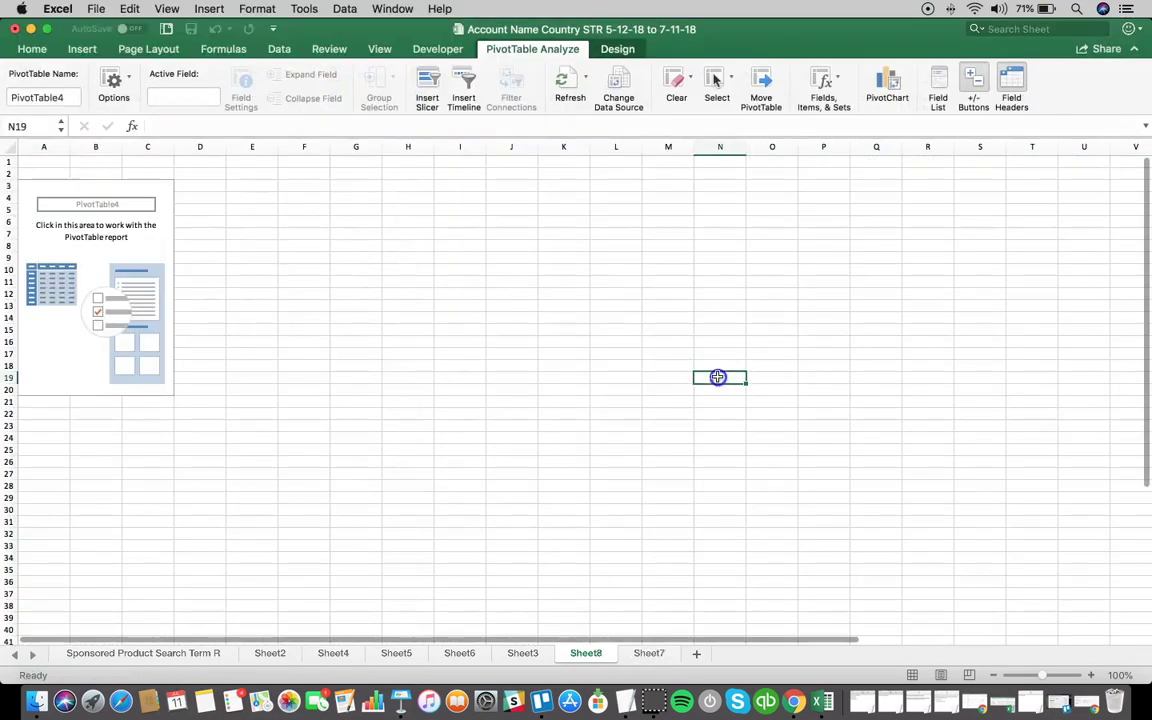
{"action": "key", "text": "cmd+c"}
{"action": "left_click", "coordinate": [108, 224]}
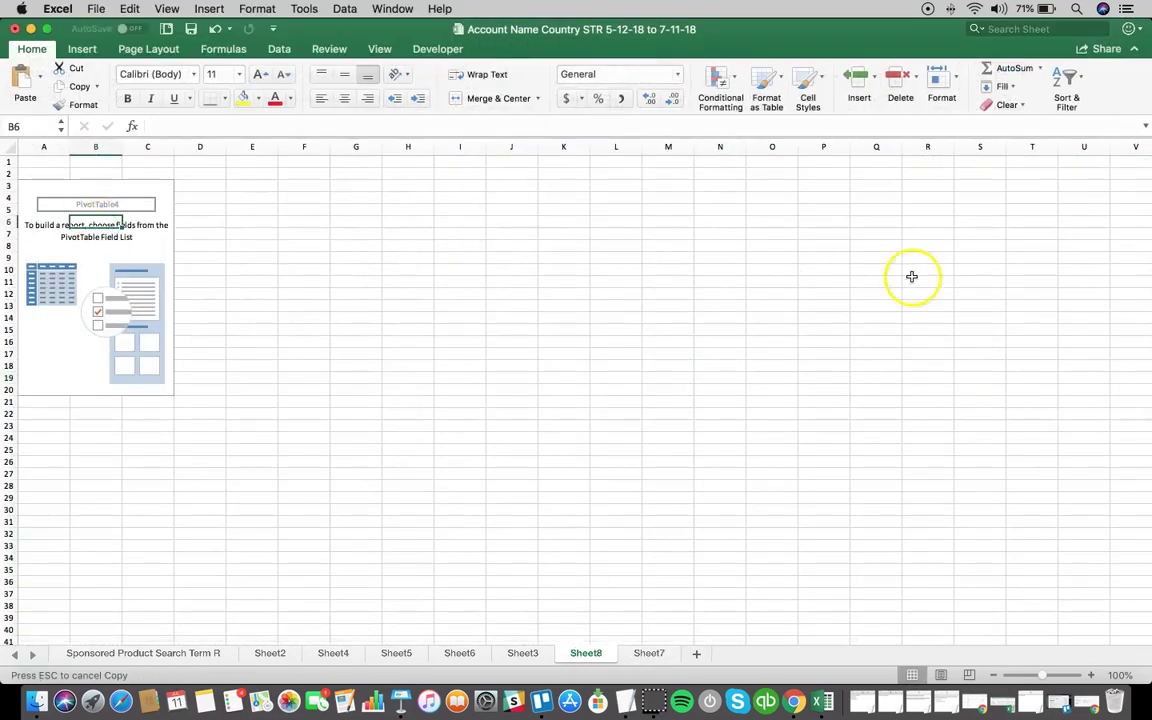
{"action": "scroll", "coordinate": [950, 245], "scroll_direction": "down", "scroll_amount": 3}
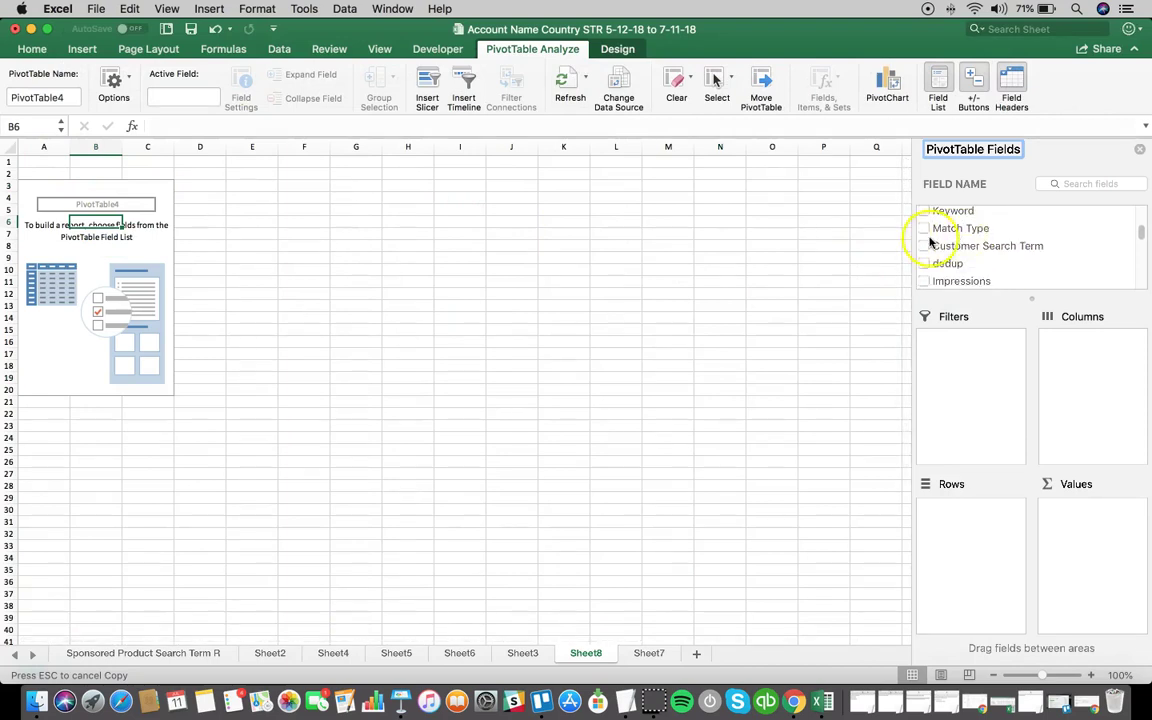
{"action": "left_click_drag", "start_coordinate": [930, 245], "coordinate": [964, 527]}
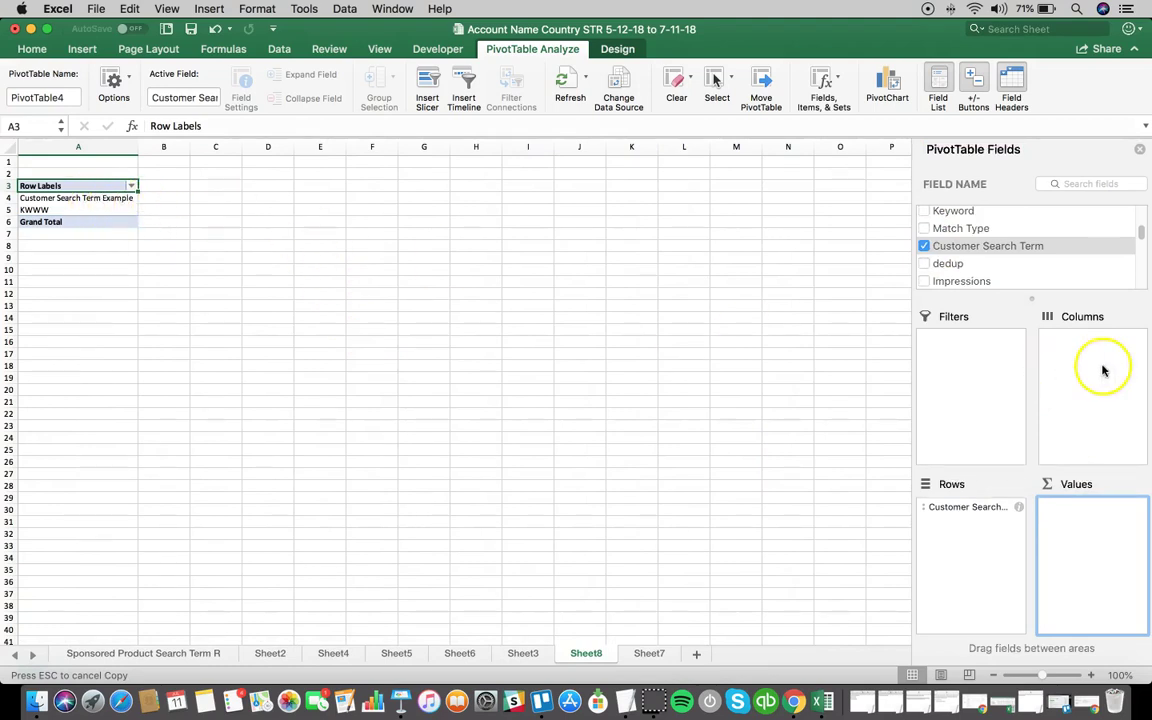
{"action": "scroll", "coordinate": [951, 275], "scroll_direction": "down", "scroll_amount": 3}
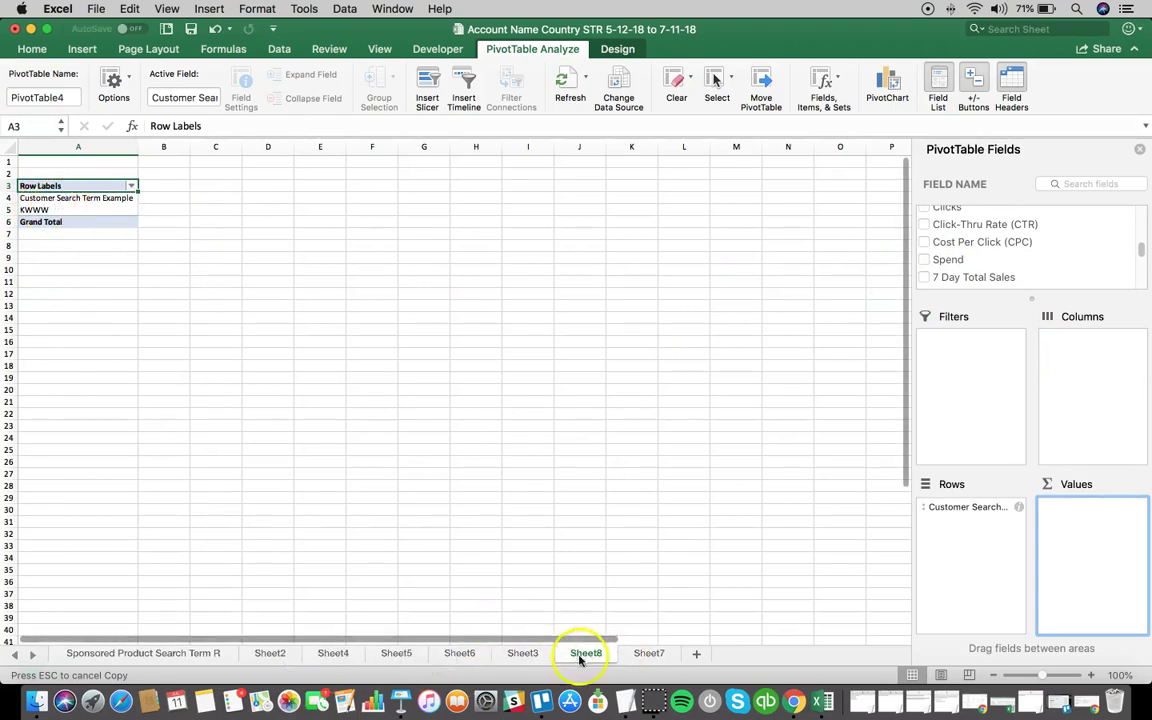
- Select the Customer Search Term entries in H4:H13 on Sheet7
{"action": "left_click", "coordinate": [664, 654]}
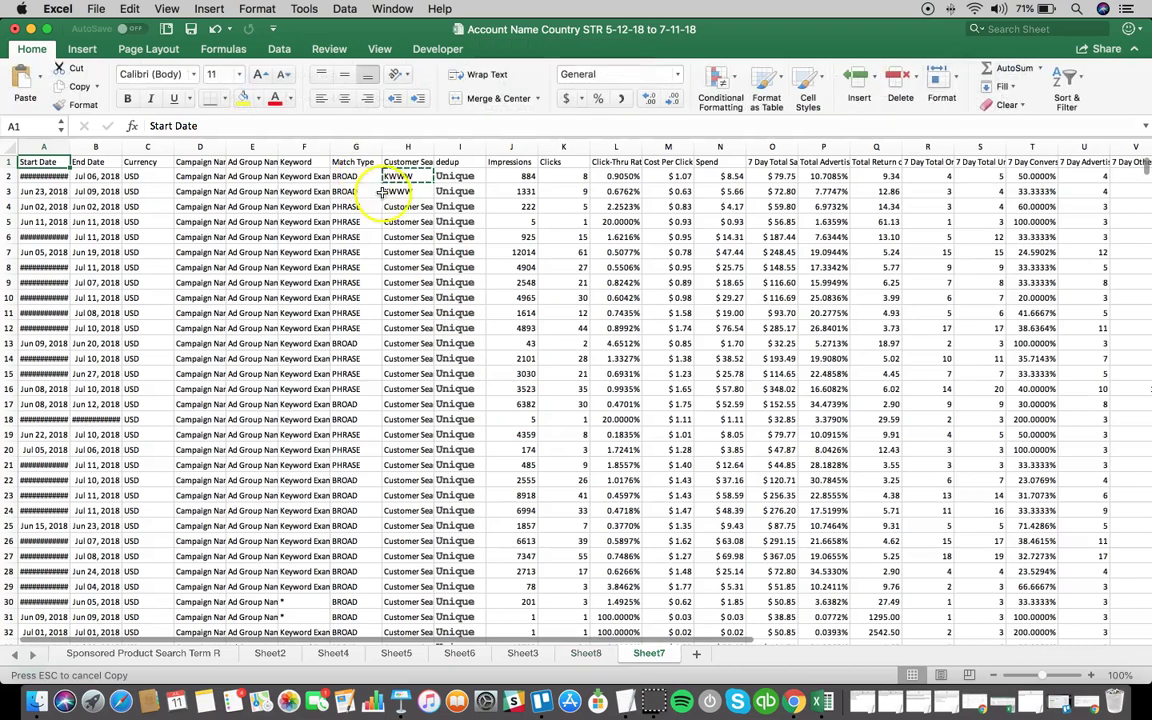
{"action": "left_click", "coordinate": [400, 207]}
{"action": "key", "text": "shift+Down"}
{"action": "key", "text": "shift+Down"}
{"action": "key", "text": "shift+Down"}
{"action": "key", "text": "shift+Down"}
{"action": "key", "text": "shift+Down"}
{"action": "key", "text": "shift+Down"}
{"action": "key", "text": "shift+Down"}
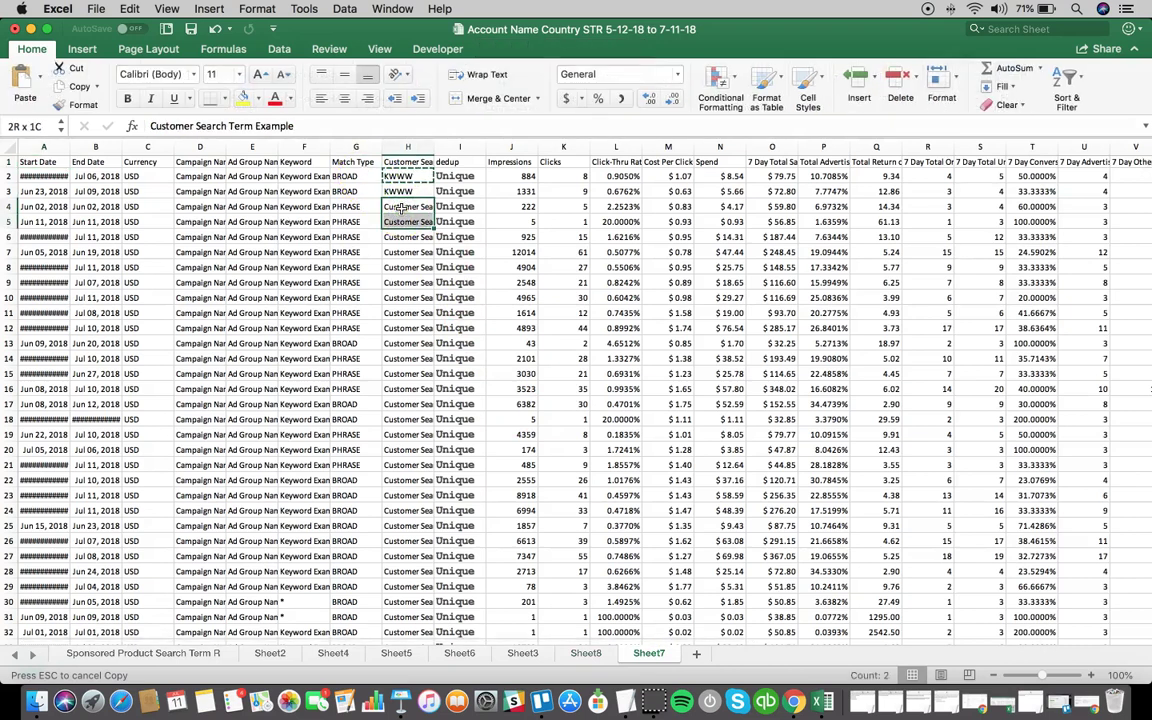
{"action": "key", "text": "shift+Down"}
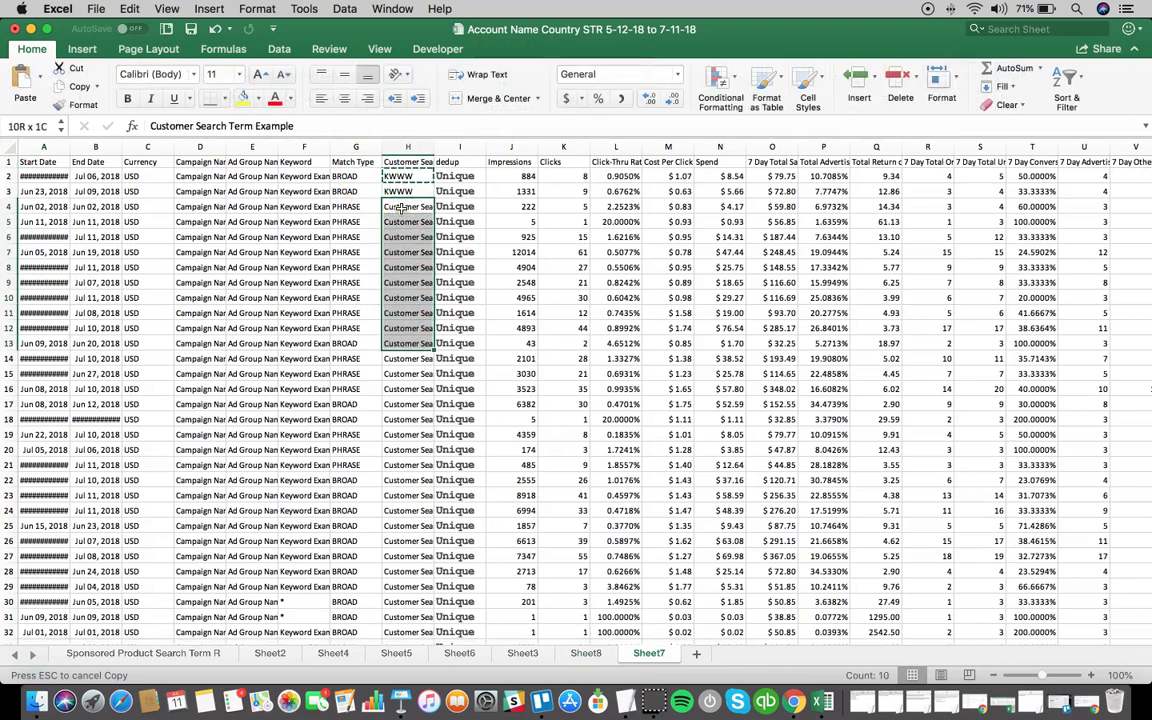